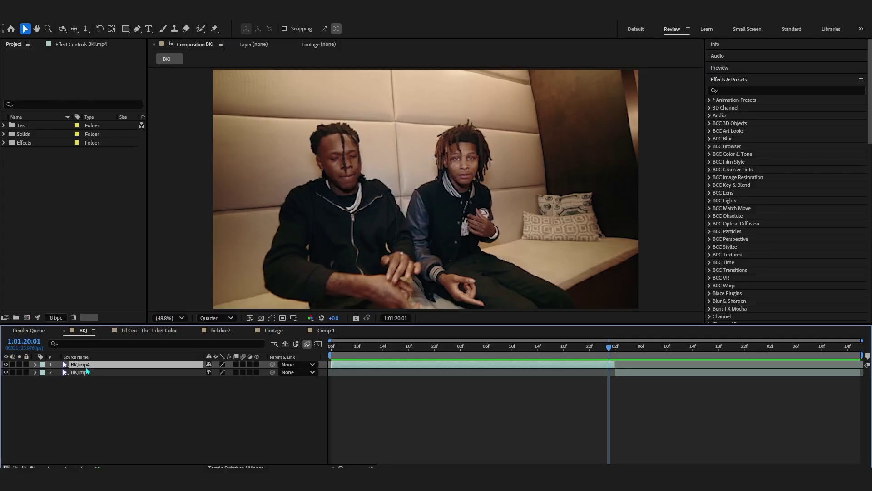
- Duplicate the top BKJ.mp4 layer and freeze the copy on the frame at 1:01:20:01
key(ctrl+d)
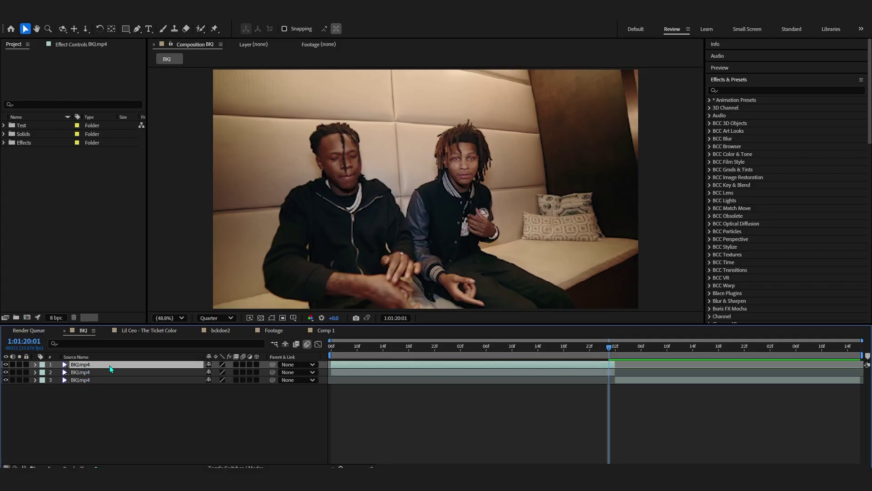
right_click(598, 365)
mouse_move(620, 144)
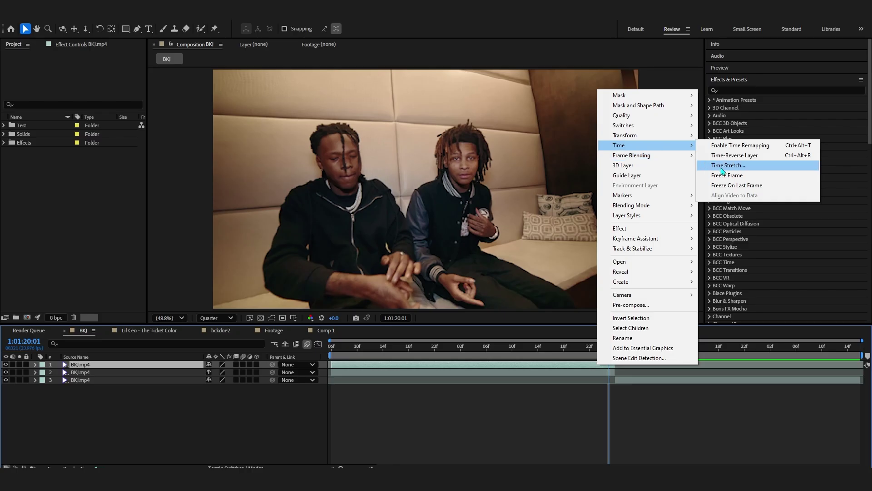
click(722, 175)
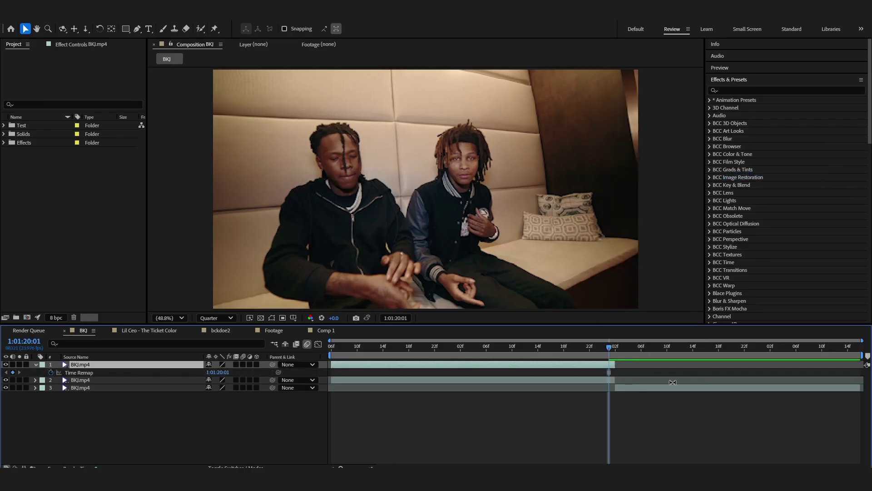
- Extend the frozen layer to the end of the visible timeline and trim its start to 1:01:20:02
drag(445, 366, 865, 364)
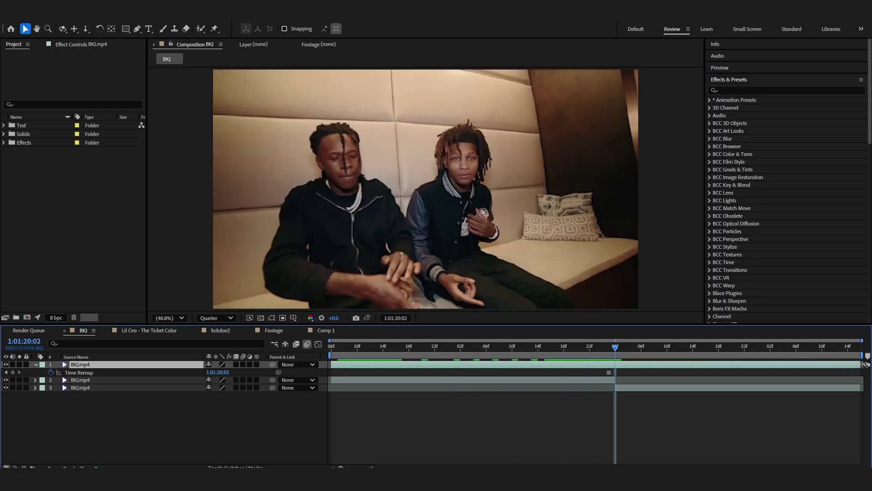
drag(854, 379, 618, 384)
key(alt+bracketleft)
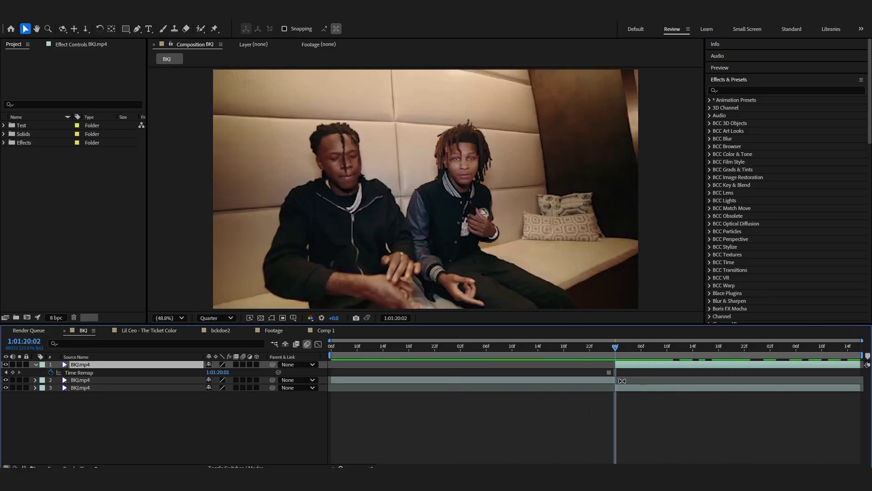
- Play back the cut into the frozen layer around 1:01:20:02 and collapse the layer's keyframed properties
click(583, 354)
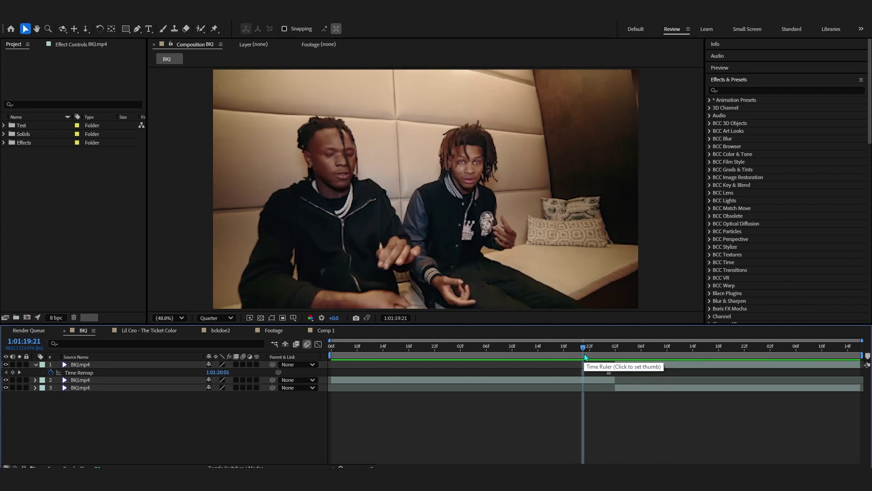
key(space)
click(602, 356)
key(space)
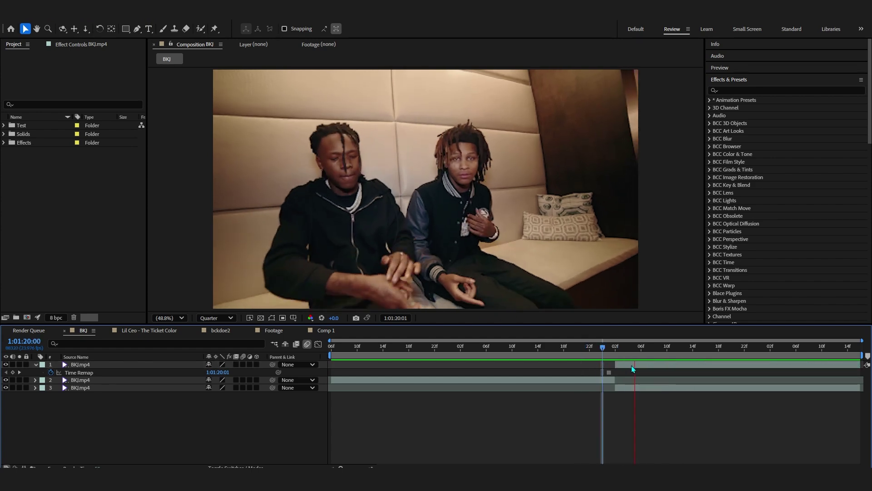
click(631, 365)
click(619, 355)
drag(619, 356, 591, 357)
key(u)
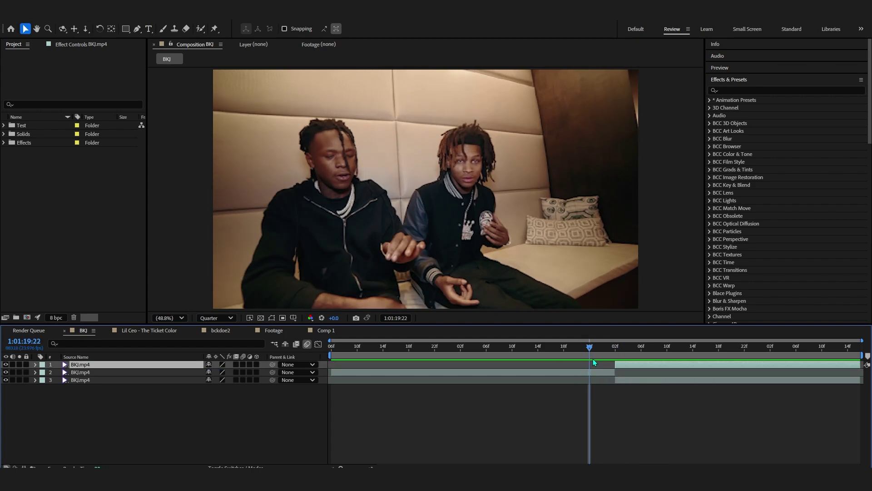
key(space)
- Keyframe the frozen layer's Opacity from 100% at 1:01:20:02 to 0% at about 1:01:21:05 and preview the fade
click(613, 358)
key(t)
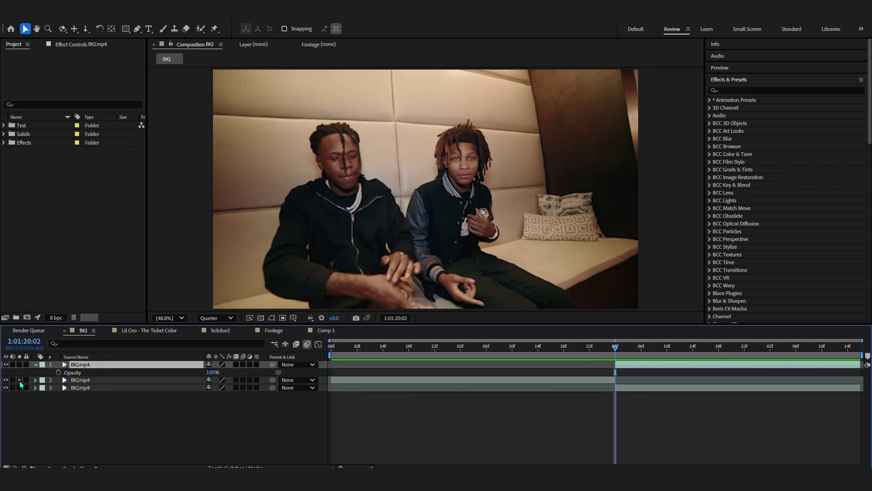
click(59, 372)
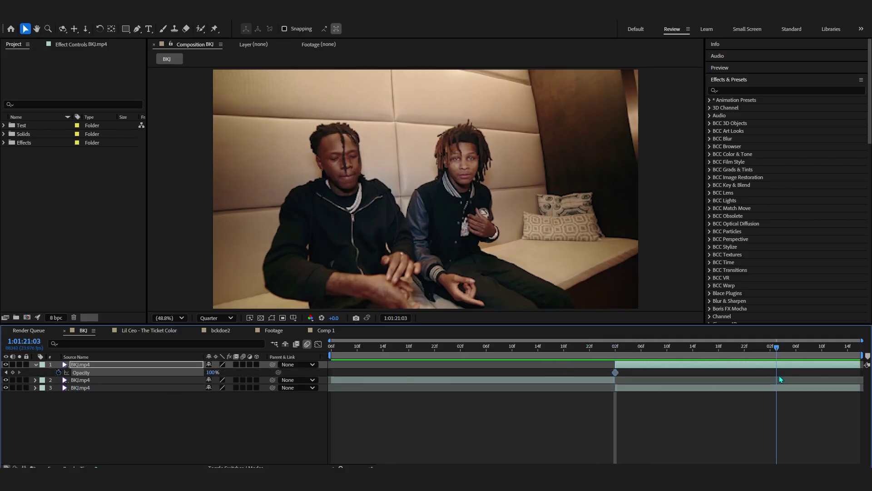
drag(211, 373, 13, 418)
click(591, 357)
key(space)
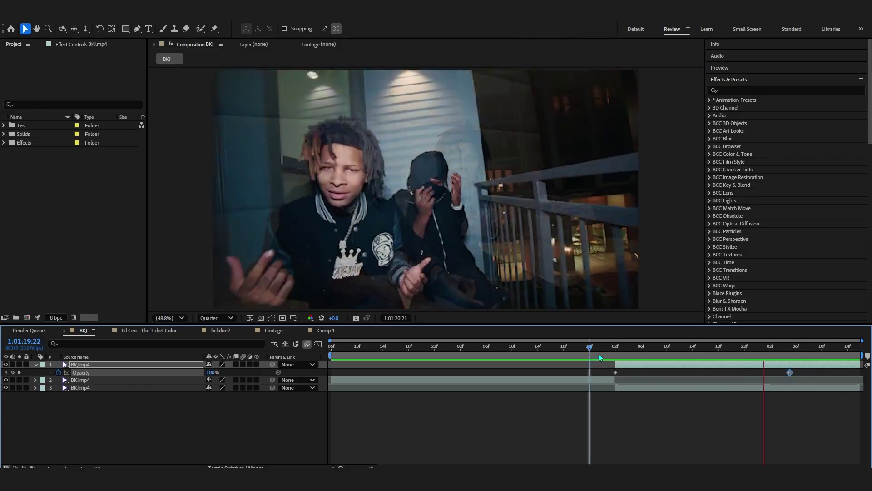
- Ease both Opacity keyframes and shape their value curve to drop steeply at the start and level off gradually
drag(592, 371, 798, 376)
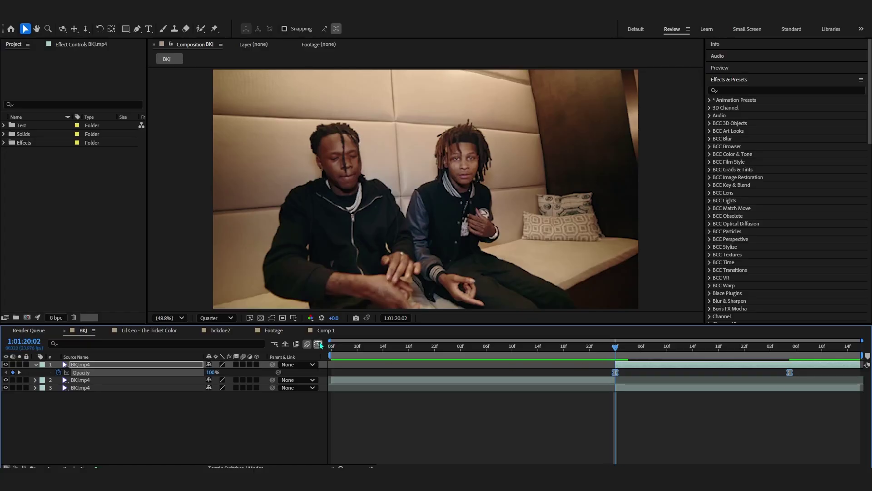
click(319, 344)
click(520, 457)
click(640, 367)
drag(673, 367, 573, 402)
drag(731, 443, 661, 443)
- Play back the eased opacity fade from several points before the cut, closing the graph editor in between
click(597, 349)
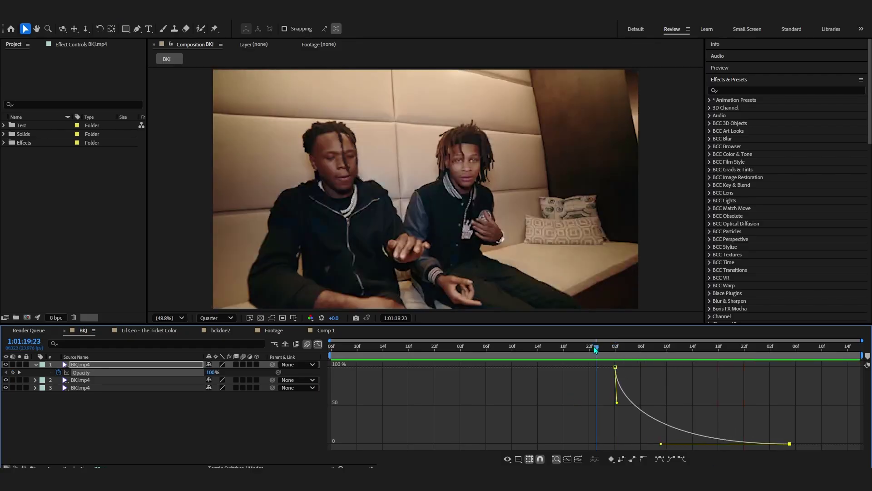
key(space)
click(604, 350)
key(space)
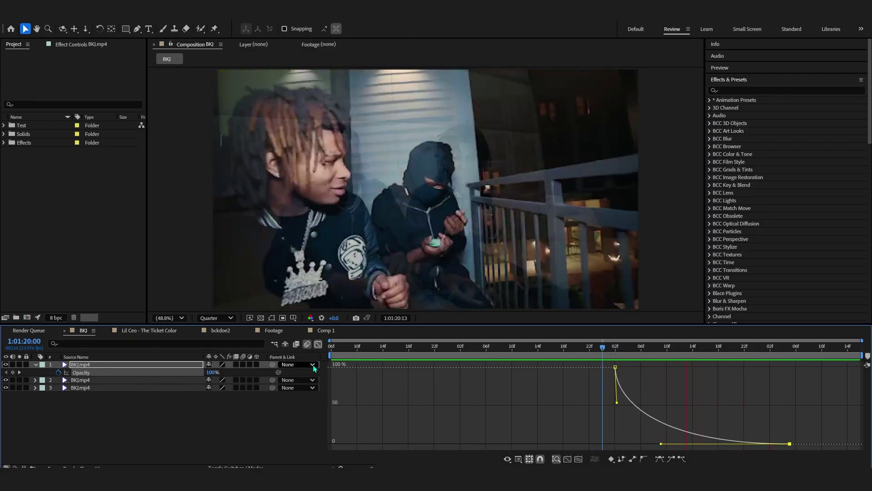
key(space)
key(shift+F3)
click(599, 353)
key(space)
click(607, 354)
key(space)
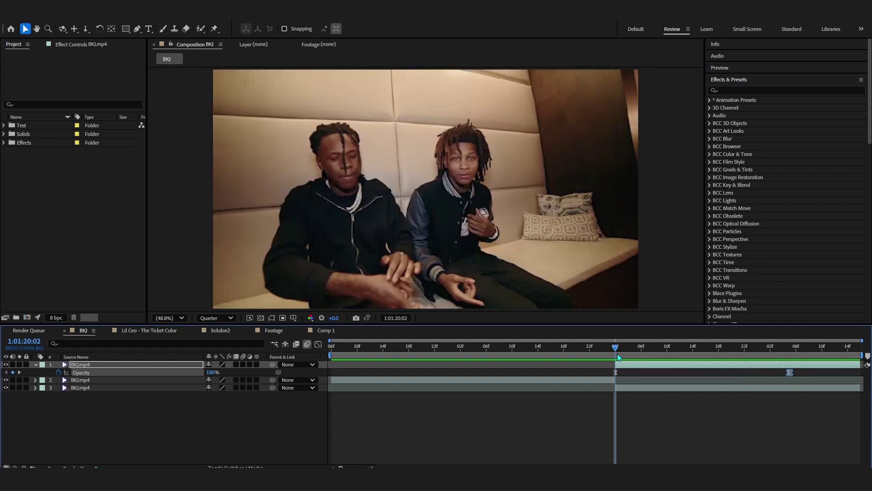
click(544, 355)
key(space)
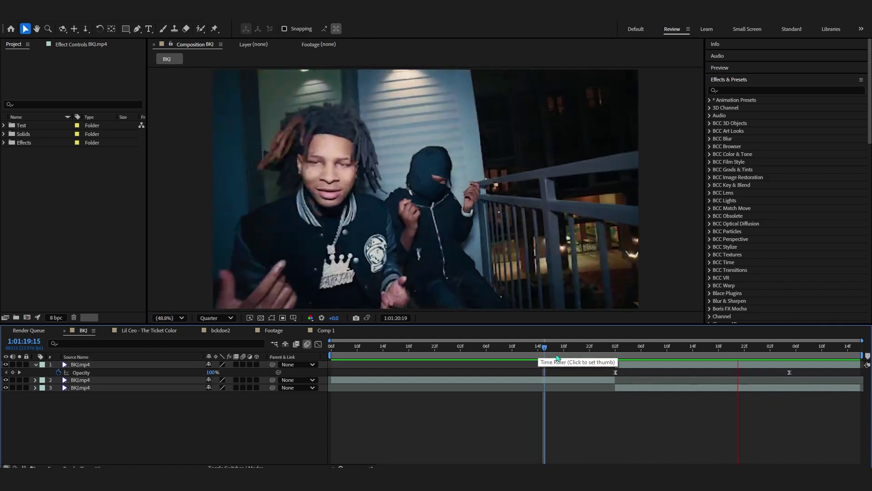
click(570, 353)
key(space)
- Apply Minimax to the frozen layer at 1:01:20:02 with Don't Shrink Edges on and a keyframed Radius of 5
click(641, 365)
key(i)
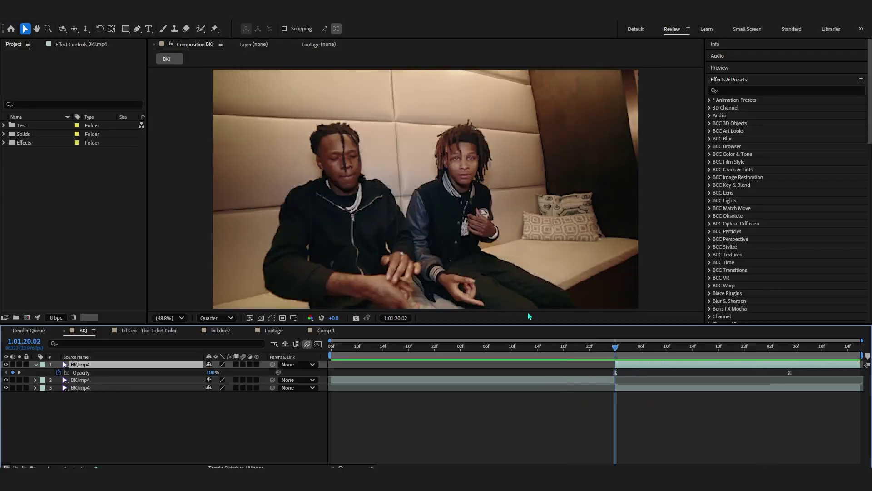
key(ctrl+space)
text(mini)
key(Return)
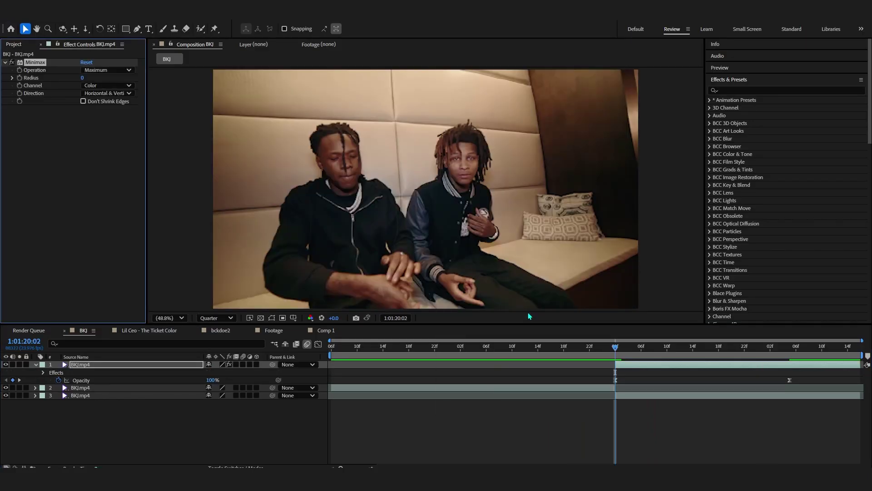
click(83, 101)
drag(83, 80, 86, 81)
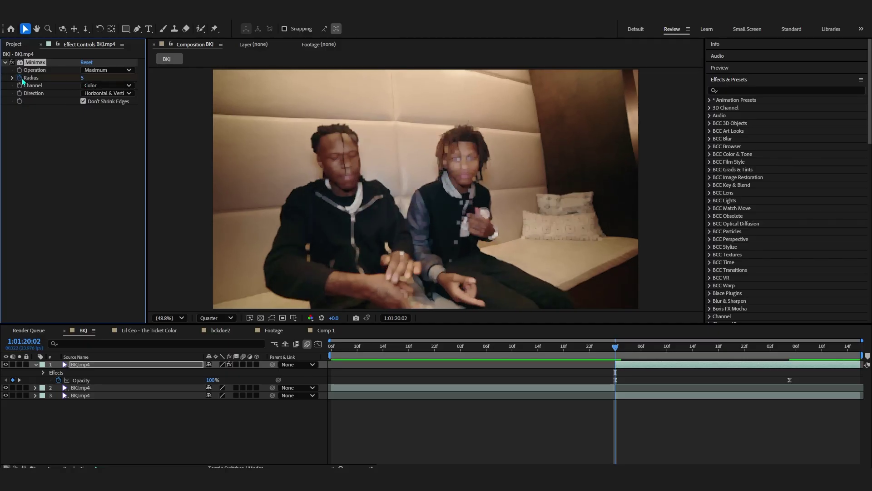
- Keyframe the Minimax Radius down to 0, preview it, and place that end keyframe at about 1:01:20:11
key(space)
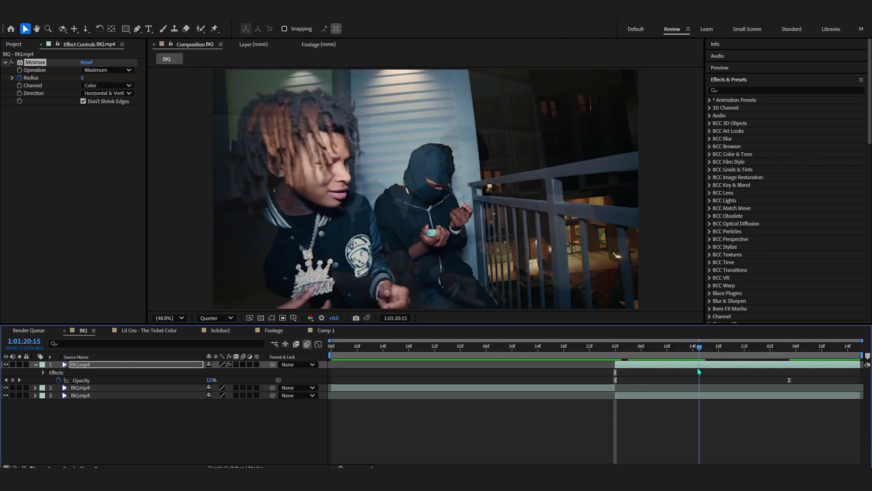
key(ctrl+z)
click(612, 358)
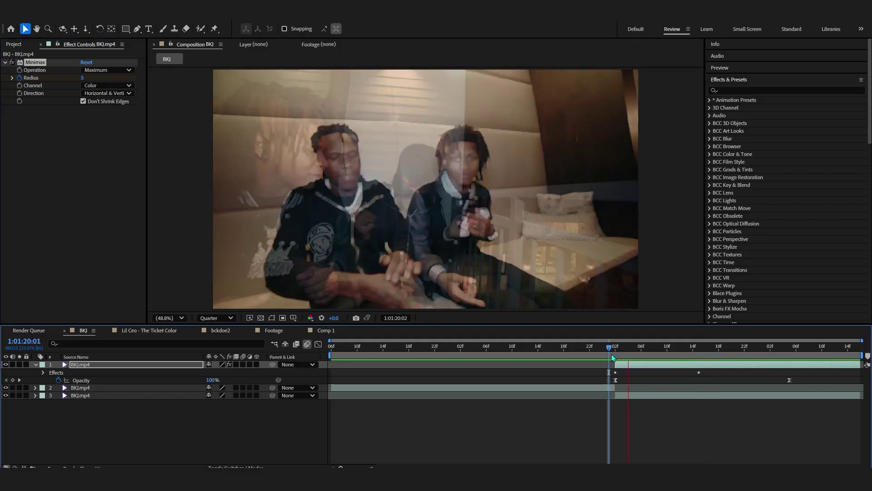
key(space)
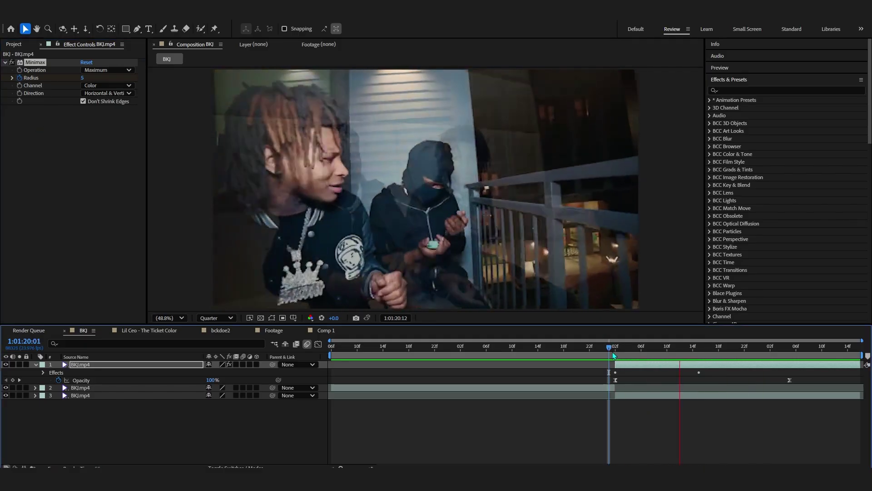
key(space)
key(u)
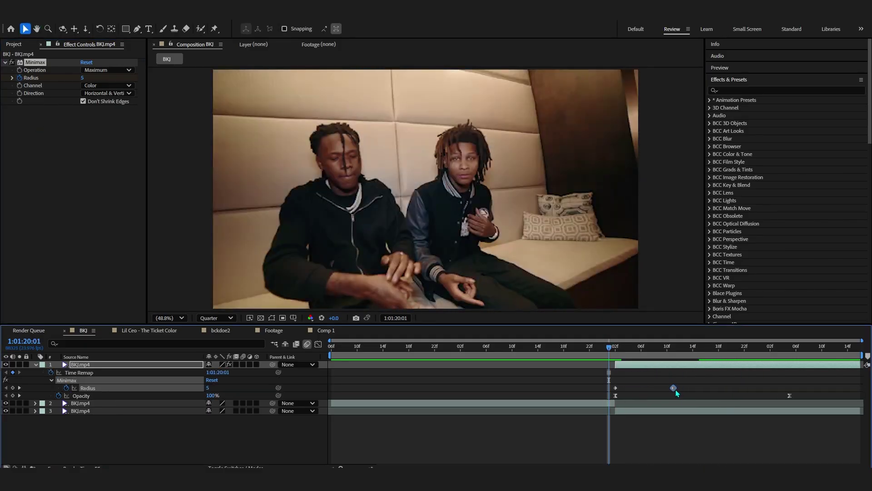
- Apply Camera Lens Blur to the frozen layer and place it above Minimax in the effect order
click(617, 355)
key(ctrl+space)
text(camer)
click(448, 149)
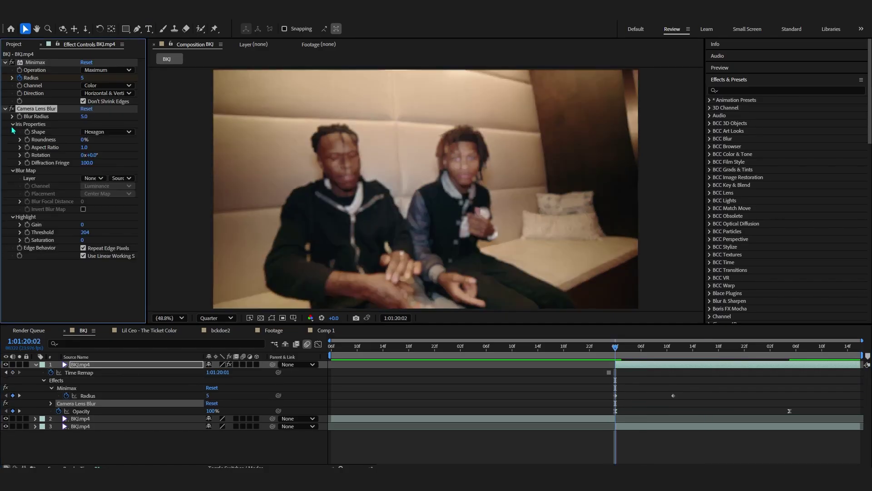
drag(40, 109, 88, 72)
- Keyframe the Camera Lens Blur's Blur Radius from 7 at 1:01:20:02 to 0 at 1:01:20:20 and preview the result
scroll(374, 173, up, 2)
drag(495, 241, 503, 181)
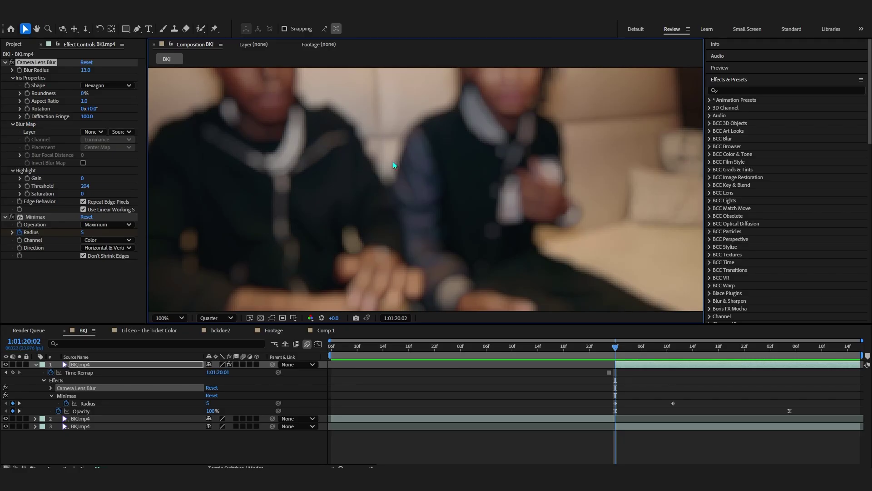
click(173, 318)
click(169, 147)
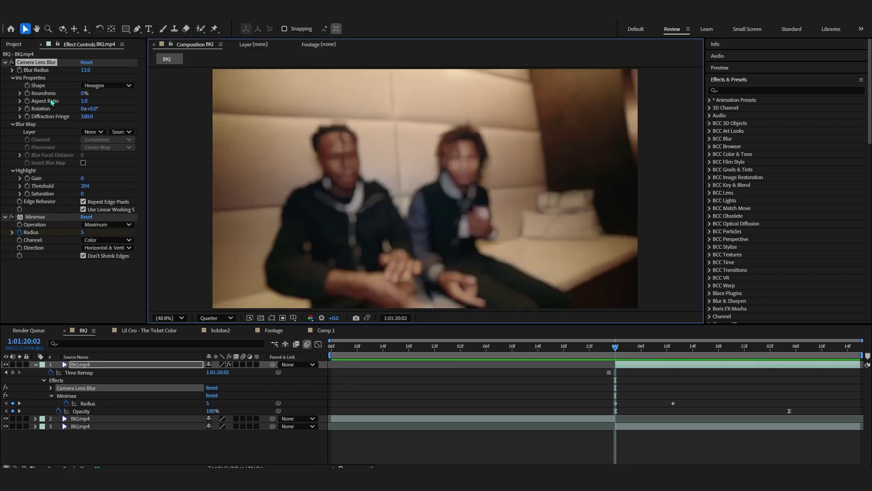
drag(84, 70, 86, 71)
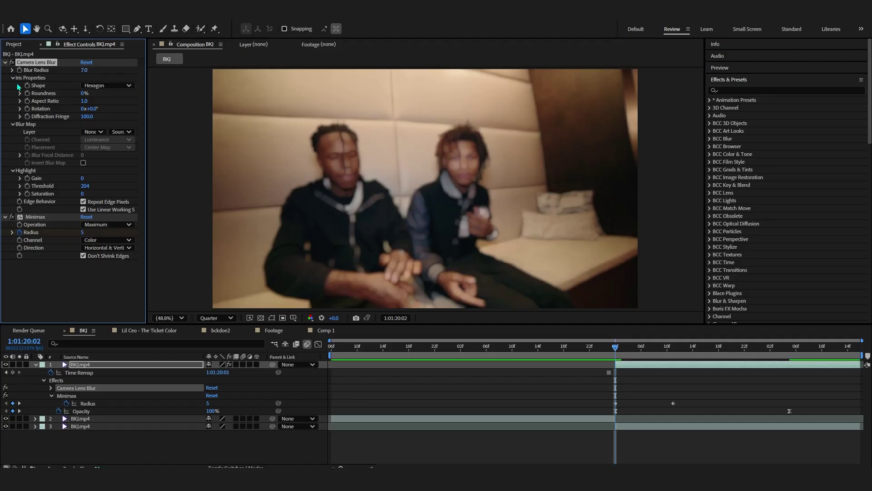
drag(629, 349, 732, 354)
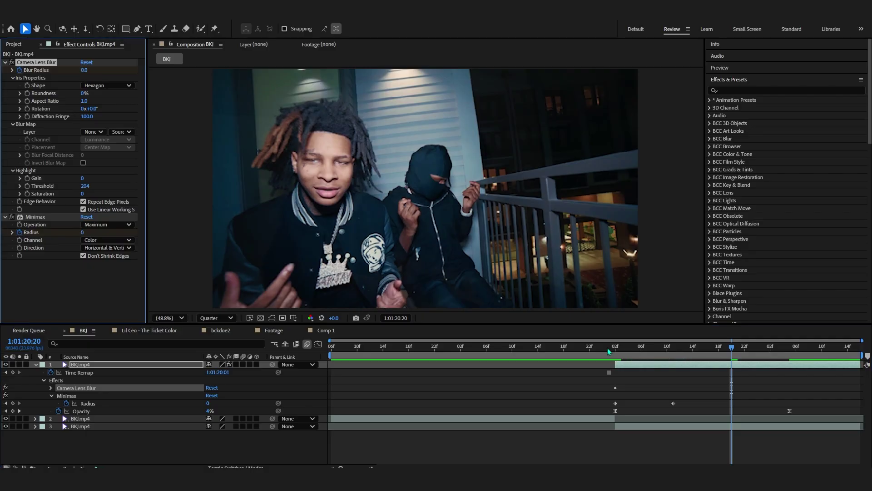
click(616, 348)
key(space)
click(621, 349)
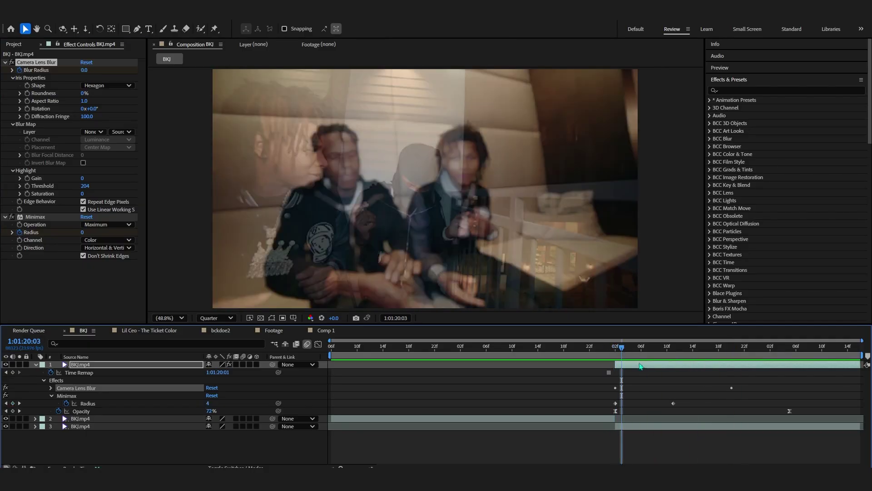
- Move the ending Blur Radius keyframe earlier to about 1:01:20:12 and play back the transition
key(u)
key(u)
click(732, 388)
drag(734, 387, 681, 389)
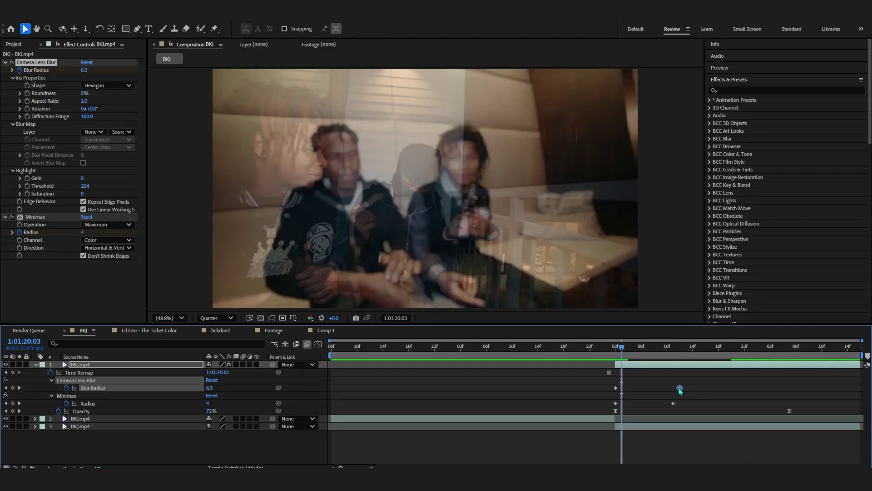
click(611, 351)
key(space)
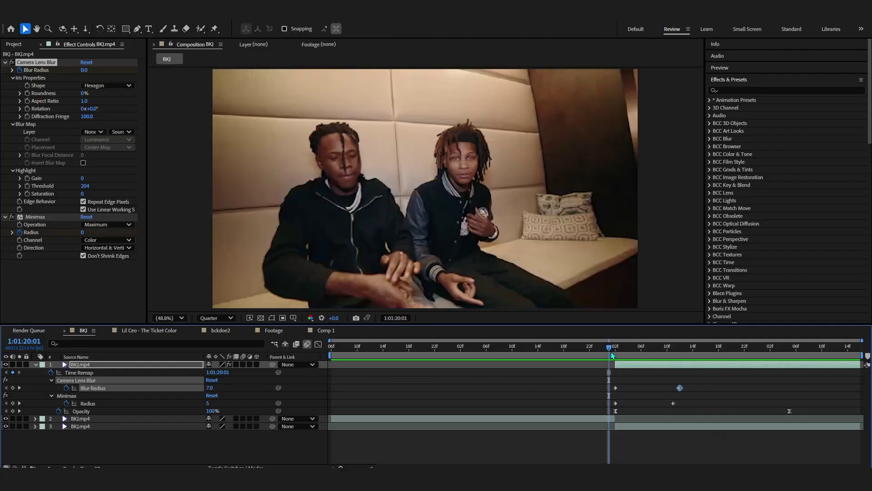
- Apply the Exposure effect to the frozen layer with the playhead at its first frame, 1:01:20:02
click(615, 351)
key(ctrl+space)
text(exp)
key(Return)
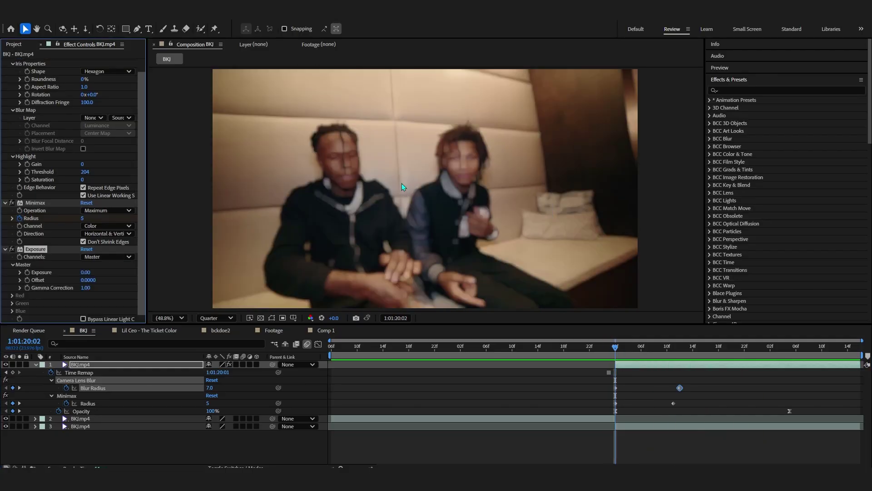
- Keyframe the Exposure value from 3.51 at 1:01:20:02 to 0 at about 1:01:20:09
key(u)
key(u)
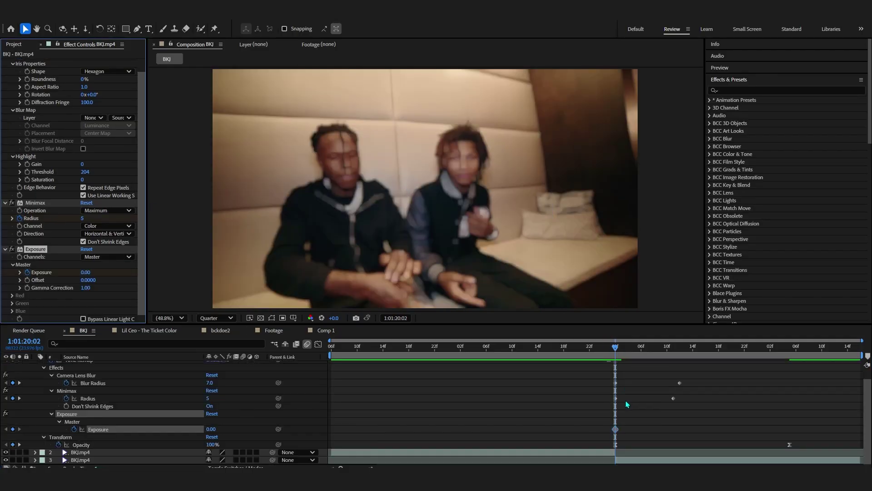
drag(615, 428, 650, 430)
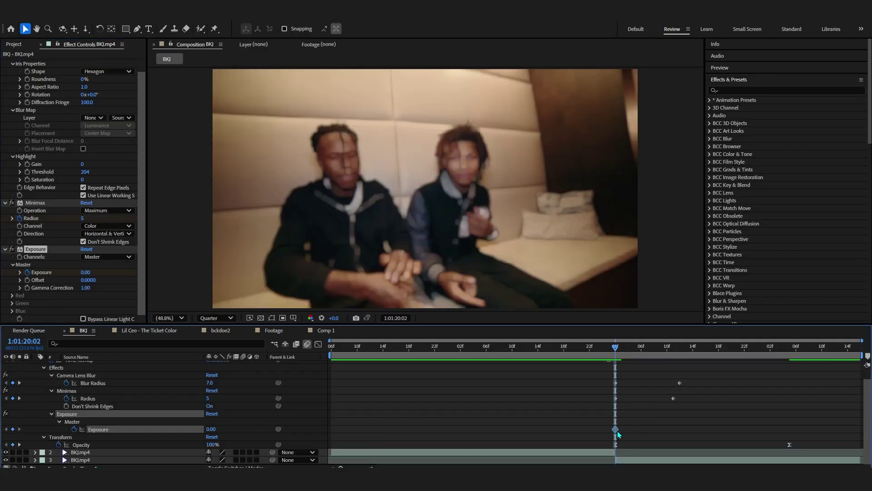
drag(205, 429, 368, 415)
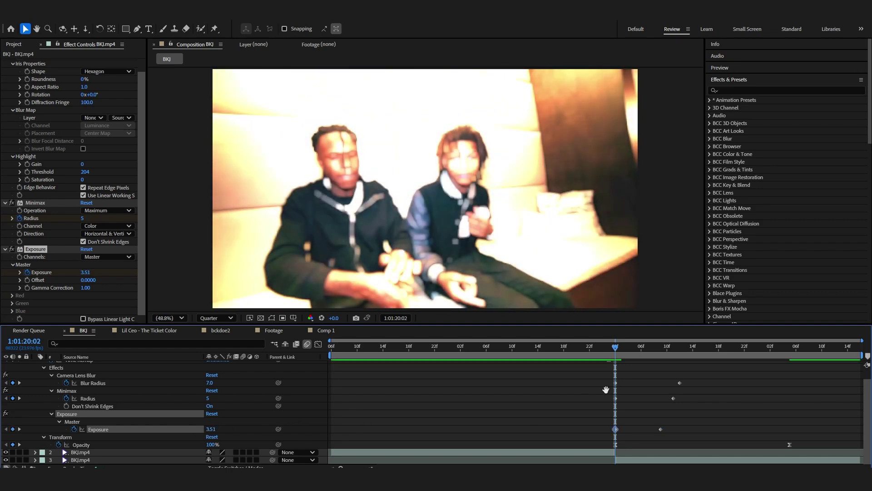
- Keyframe the second clip's Scale from 448% at 1:01:20:02 to 100% at 1:01:21:15
key(space)
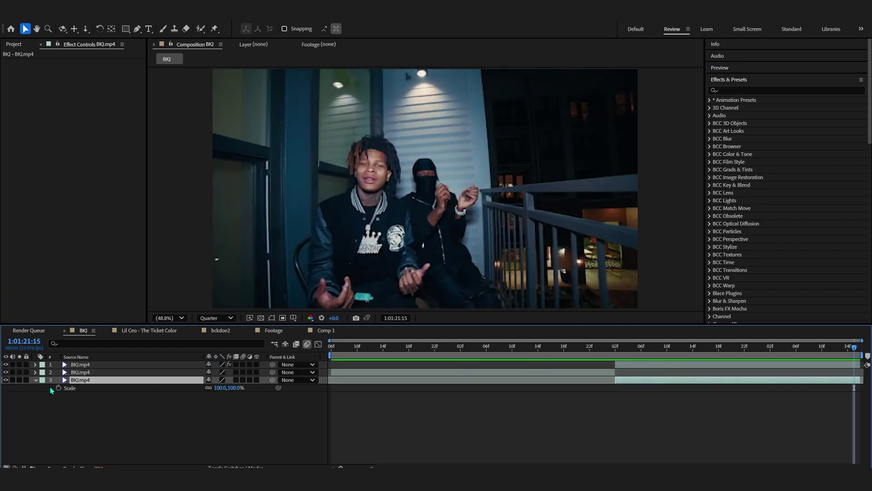
click(59, 388)
drag(599, 350, 622, 362)
drag(222, 387, 774, 385)
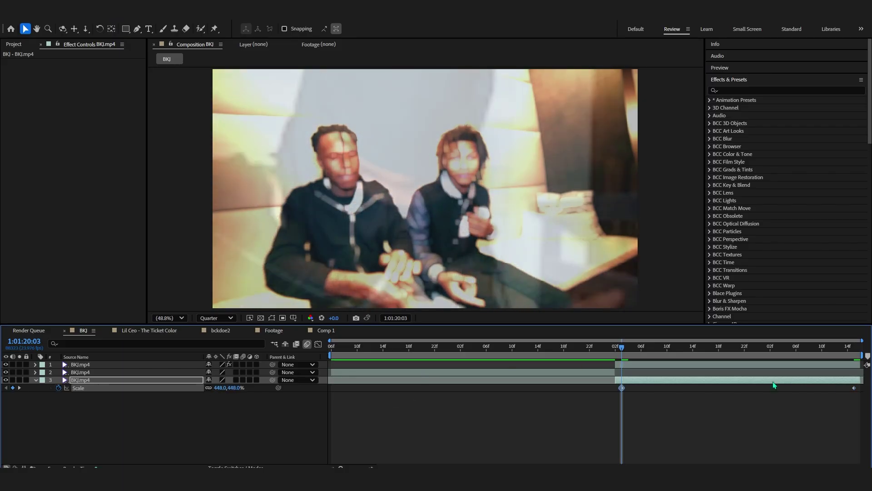
drag(621, 388, 865, 404)
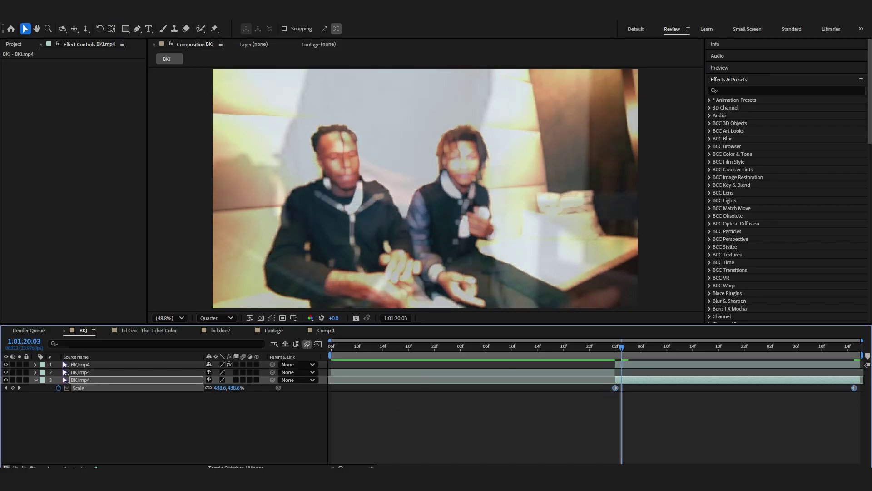
- Easy-ease both Scale keyframes, shape the curve into a steep drop with a long slow finish, and preview it
key(F9)
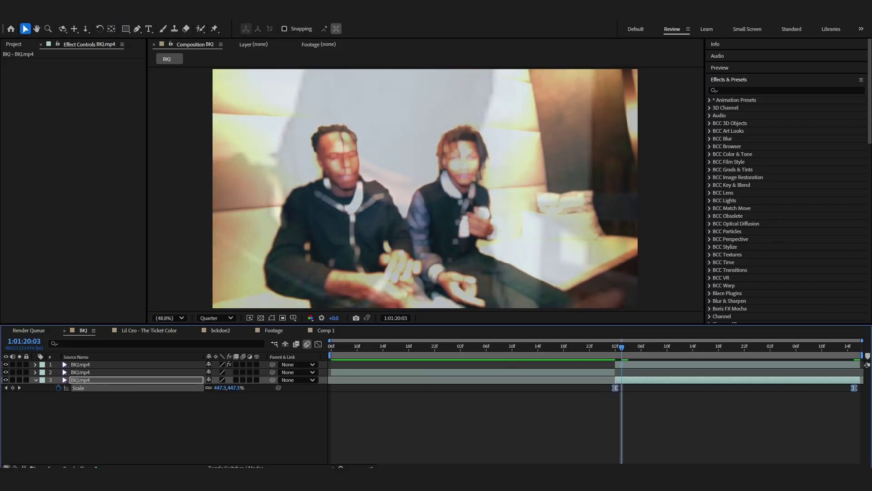
click(318, 343)
drag(695, 367, 455, 428)
drag(775, 443, 632, 444)
drag(604, 353, 615, 353)
key(space)
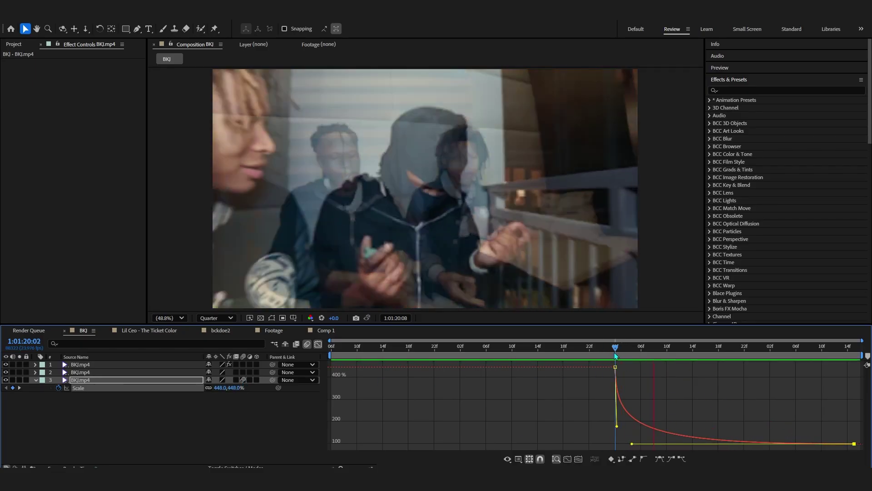
click(577, 352)
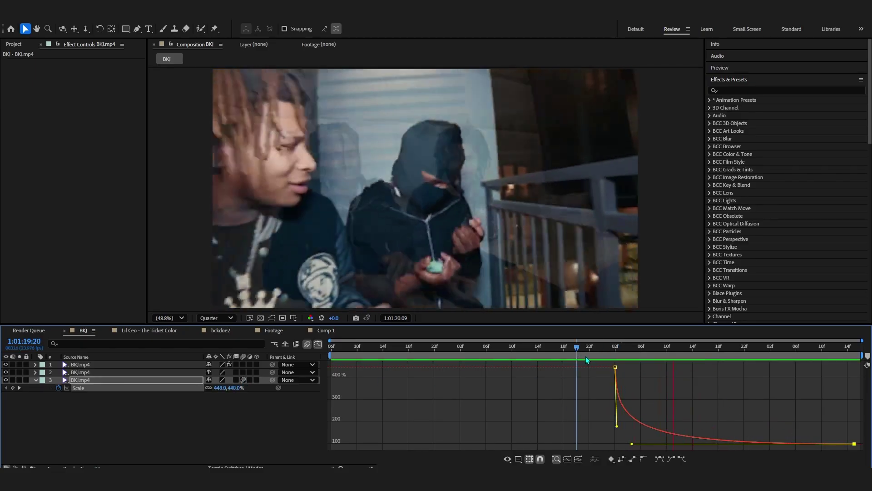
click(585, 356)
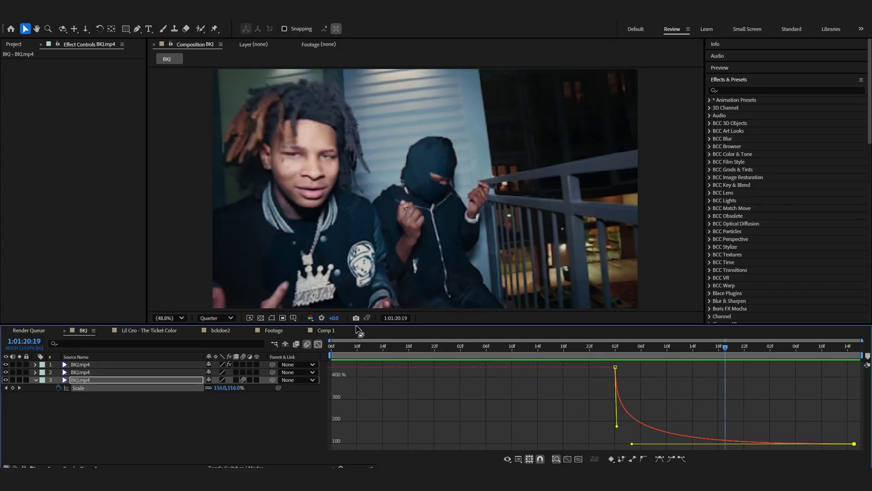
- Set the second clip's starting Scale keyframe at 1:01:20:02 to 280%
click(318, 344)
click(616, 348)
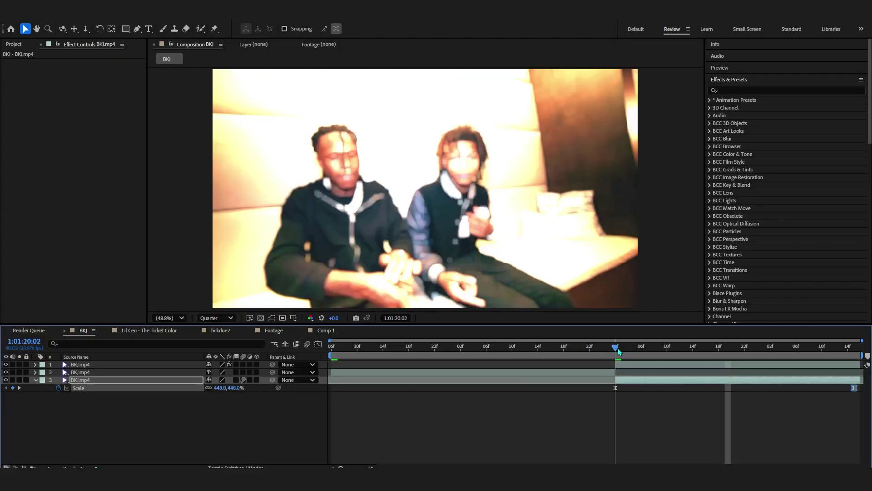
click(218, 396)
drag(221, 388, 240, 390)
click(178, 392)
click(171, 380)
click(199, 394)
click(187, 388)
- Readjust the starting Scale keyframe's curve handle to remove the dip below the end value and preview the transition
click(318, 344)
click(639, 375)
drag(565, 429, 566, 427)
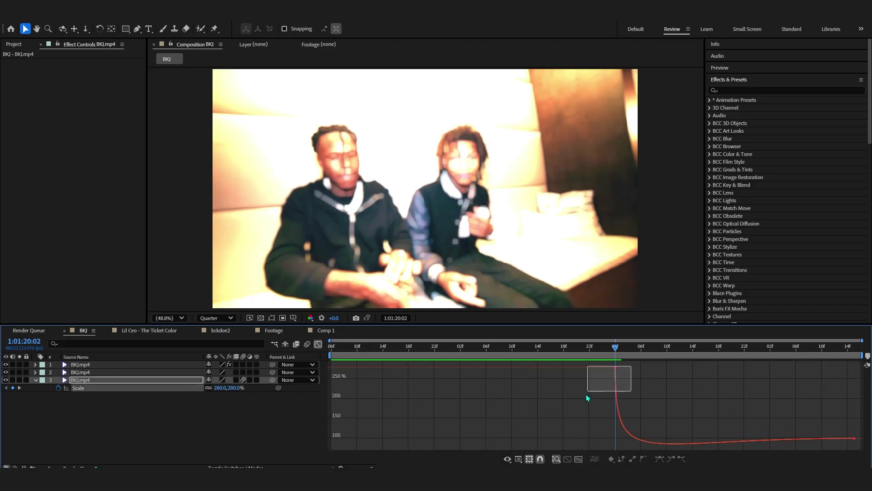
drag(615, 443, 615, 405)
click(605, 350)
key(space)
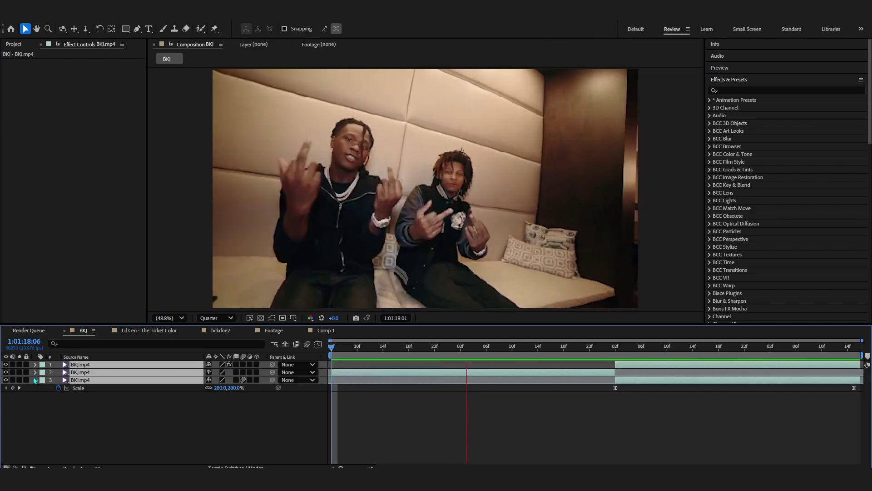
- Collapse the layer properties and add a new adjustment layer above the clips
click(34, 380)
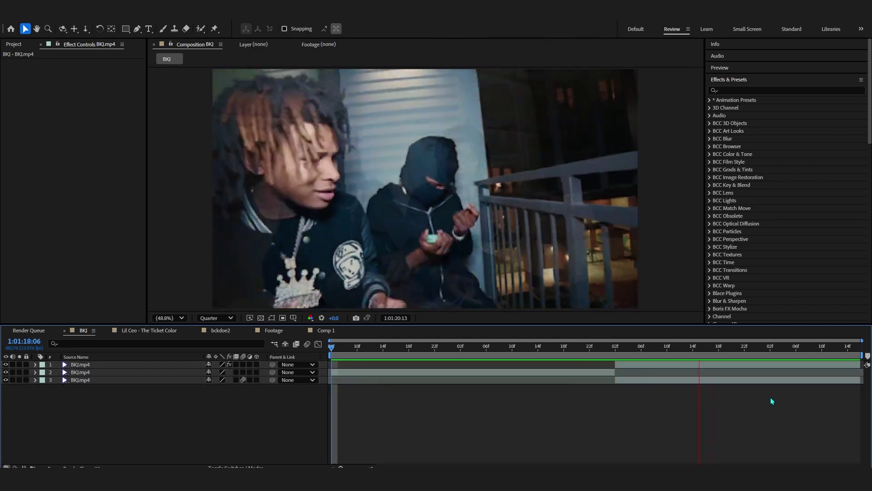
right_click(568, 424)
mouse_move(608, 311)
click(742, 387)
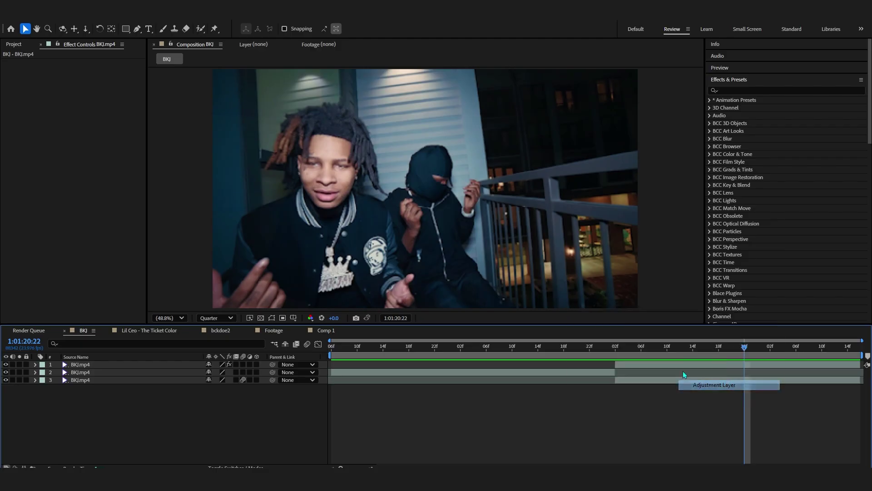
- Apply the Horizental Wiggle Transition preset from the Essential Effects & Transition V2 user presets to the adjustment layer at 1:01:19:22
click(593, 354)
click(710, 100)
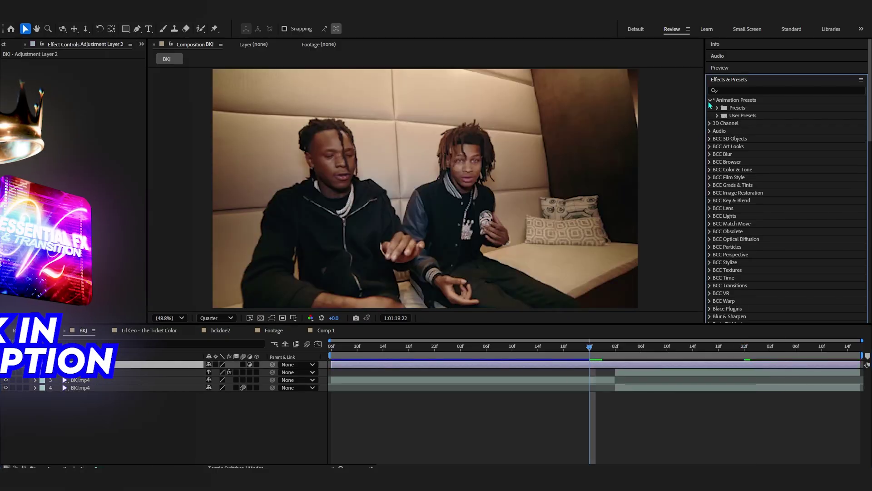
click(718, 115)
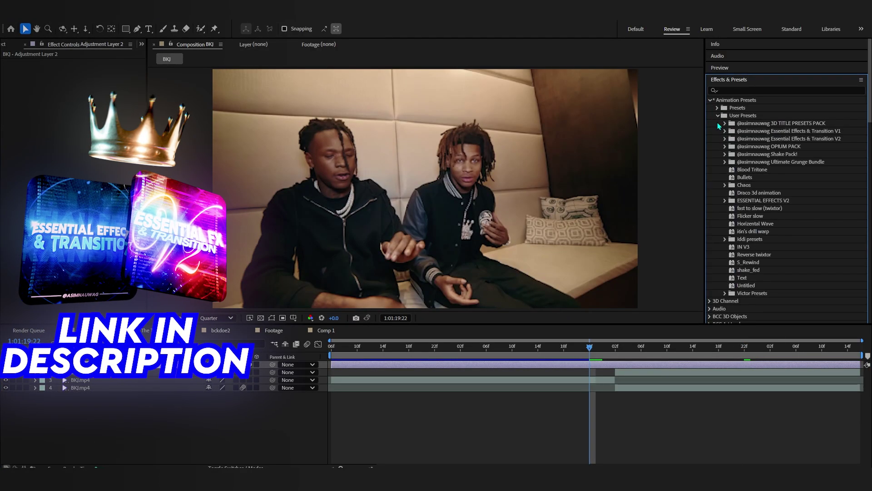
click(726, 139)
scroll(764, 218, down, 3)
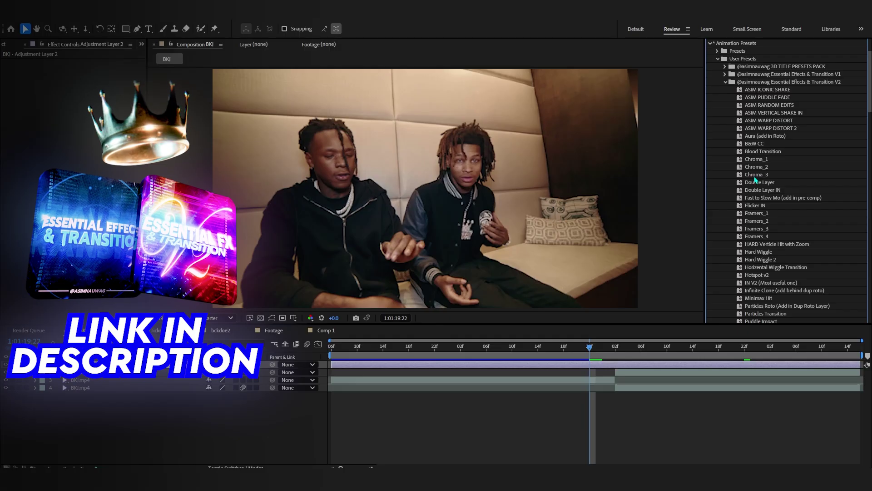
drag(767, 243, 757, 253)
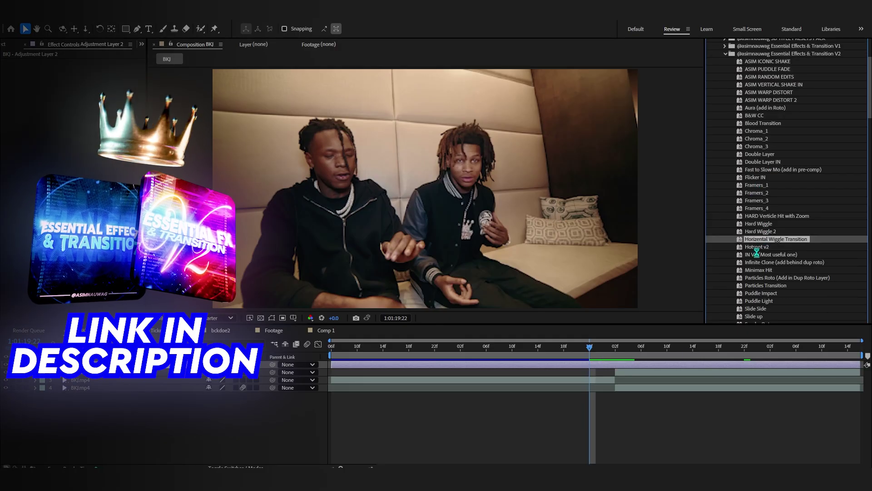
- Reveal the preset's keyframes and shift the adjustment layer one frame later so they line up with the cut at 1:01:20:02
key(space)
key(u)
scroll(618, 361, down, 3)
click(616, 350)
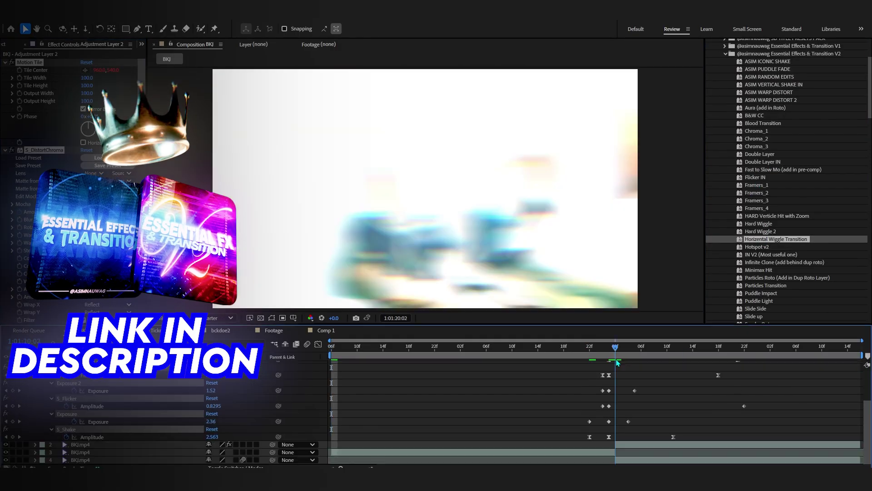
scroll(617, 362, up, 3)
drag(623, 365, 631, 366)
- Play back and scrub the transition around the cut to check the preset's timing against the clips
click(565, 347)
key(space)
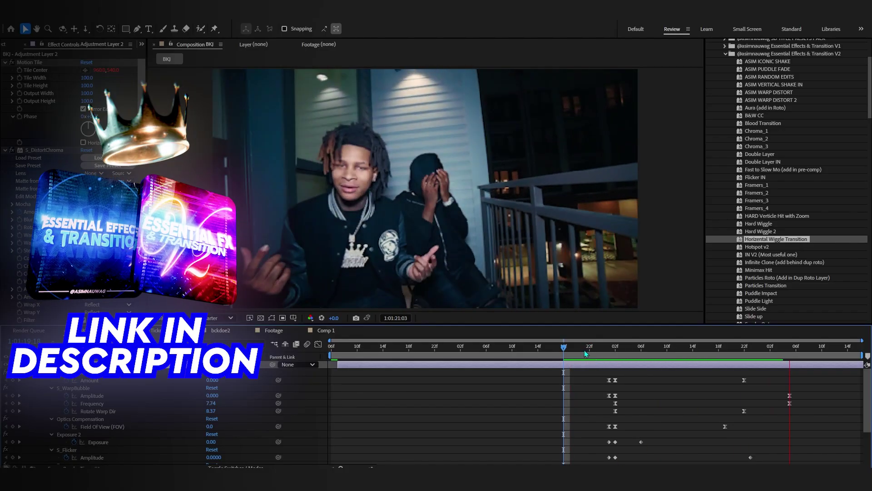
scroll(581, 356, down, 3)
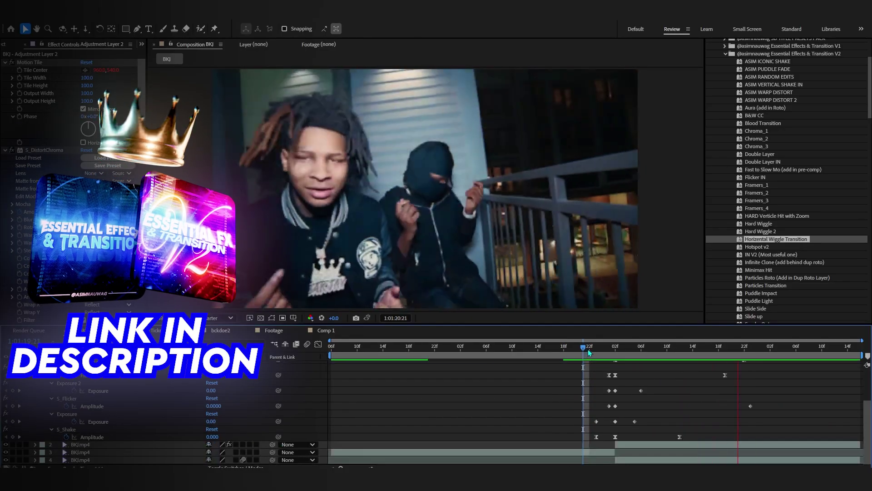
click(577, 348)
scroll(107, 438, up, 3)
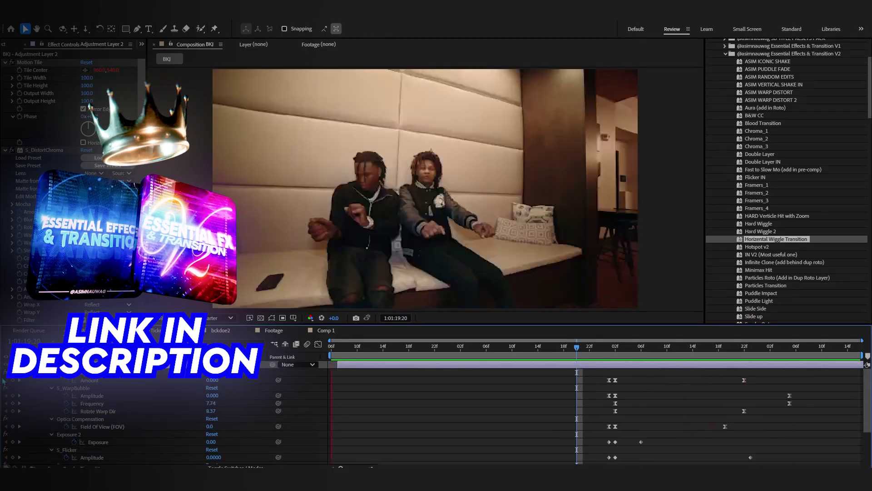
click(35, 364)
key(u)
key(space)
drag(599, 348, 667, 463)
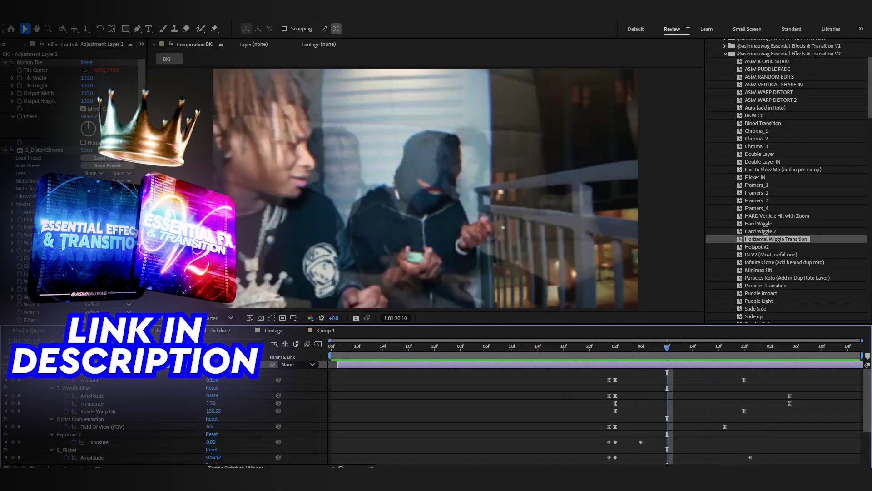
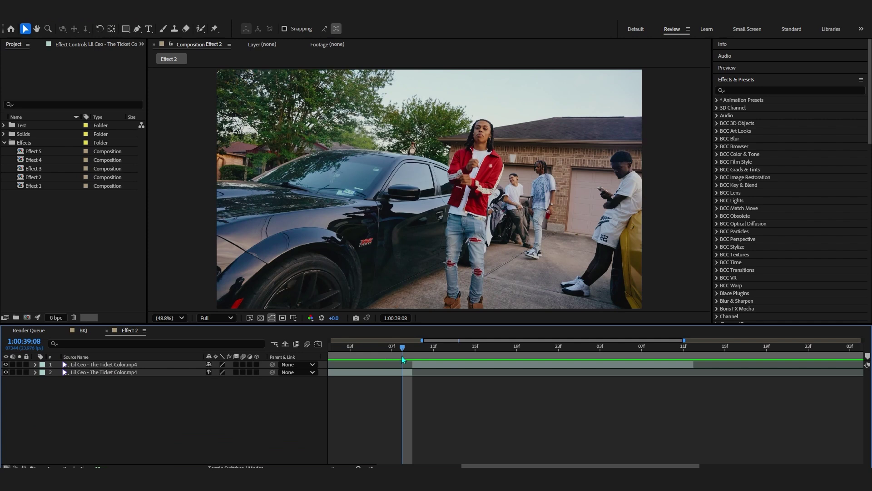
- Queue the second clip's first frame at 1:00:39:09 in Effect 2 for export, with JPEG Sequence as output format
click(354, 367)
scroll(462, 376, left, 3)
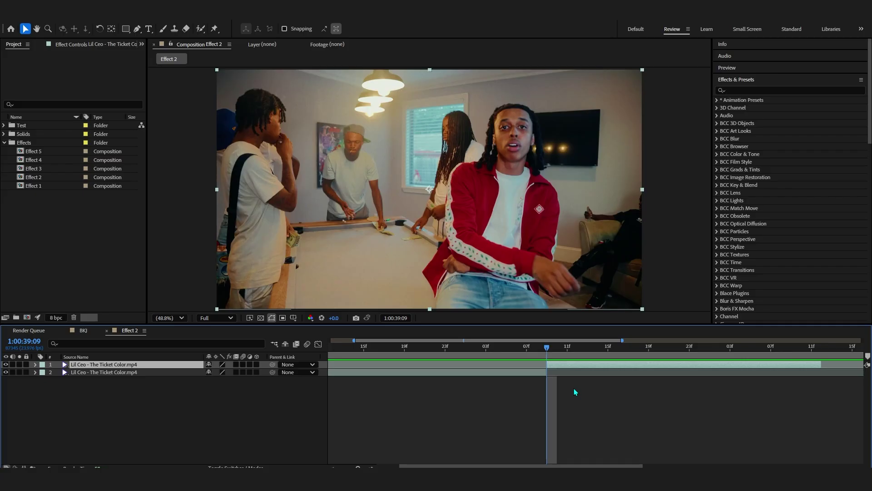
key(ctrl+alt+s)
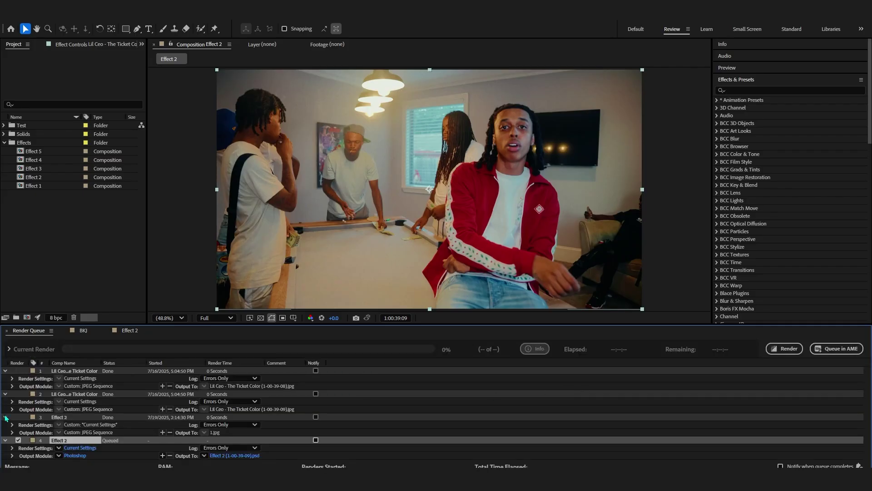
click(75, 455)
click(388, 126)
click(394, 194)
click(526, 392)
- Save the output frame as 2 in the Frames folder and render it
click(241, 455)
text(2)
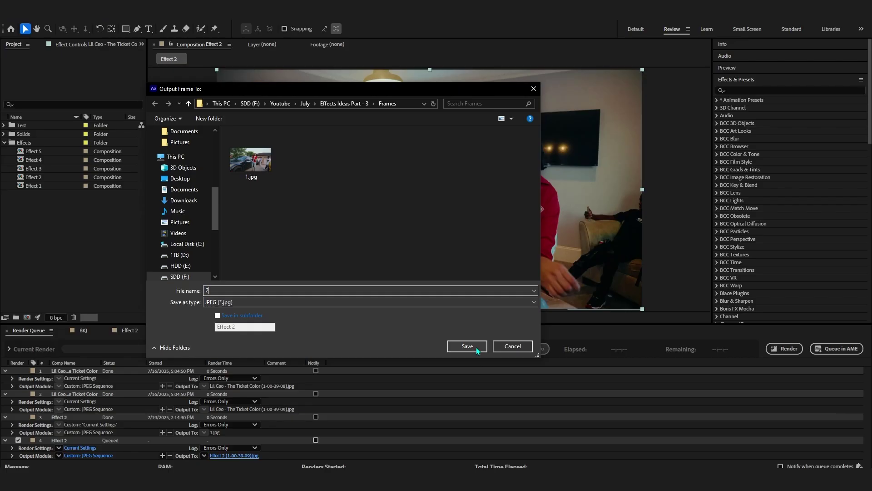
click(477, 350)
click(772, 350)
- Switch to a window of the Opera GX browser, open Kling AI's creation app and dismiss the Major Updates notice
right_click(415, 480)
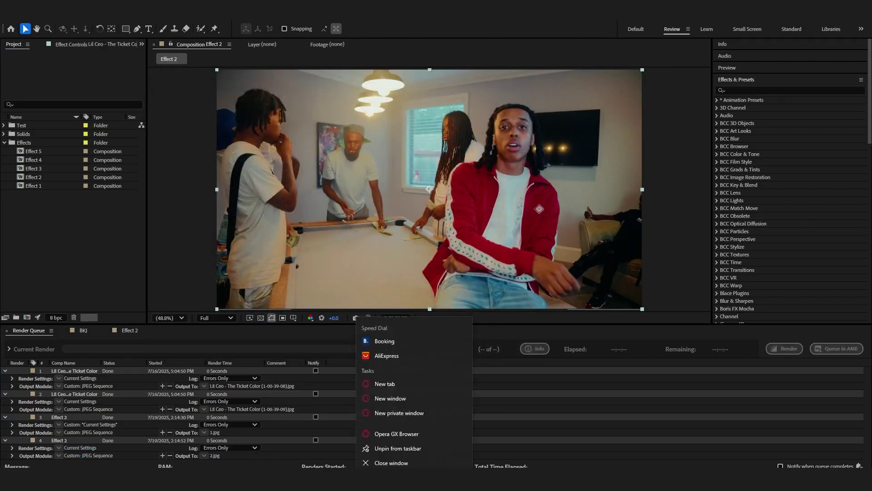
click(426, 431)
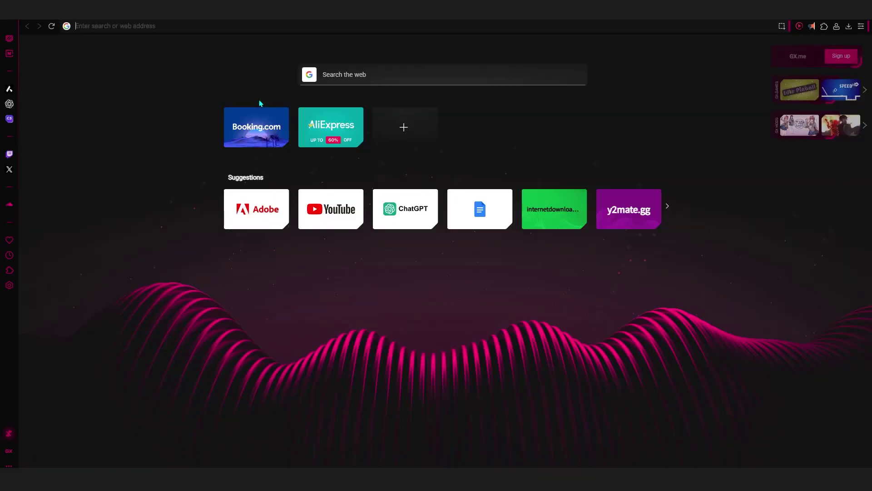
text(klingai)
key(Return)
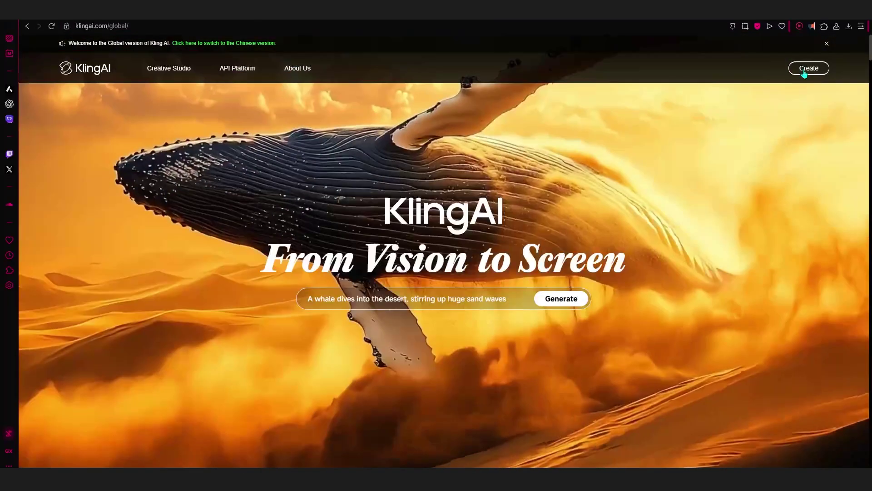
click(805, 71)
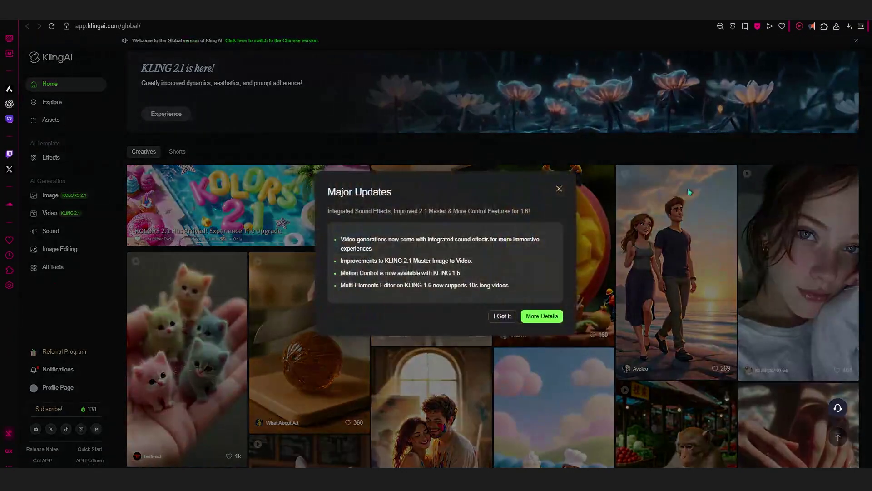
click(560, 189)
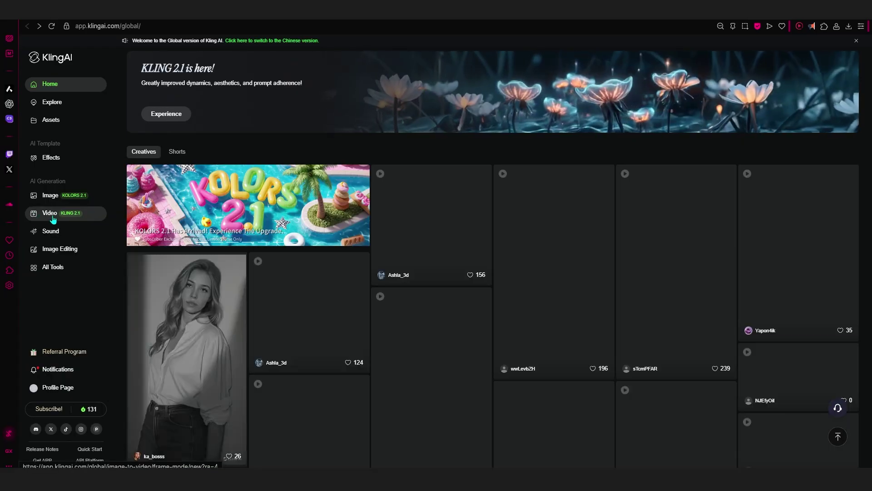
- Open Kling AI's image-to-video generator, dismiss the DeepSeek notice and choose the KLING 1.6 model
click(49, 213)
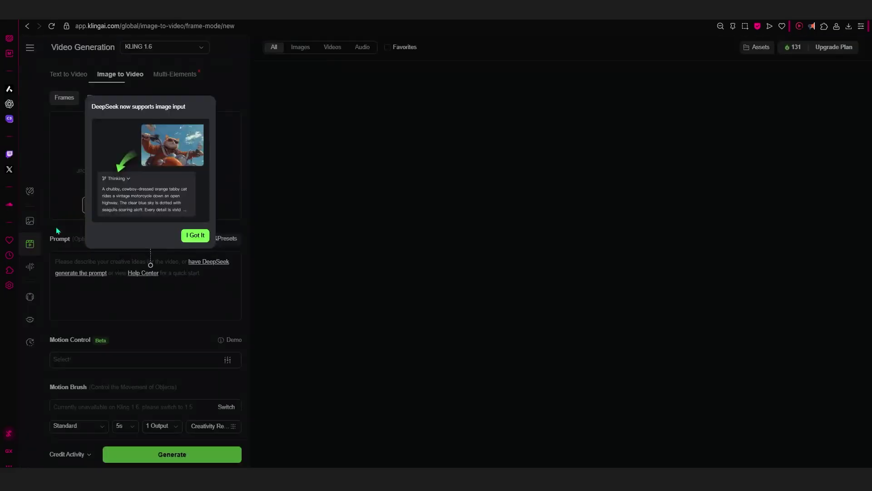
click(195, 235)
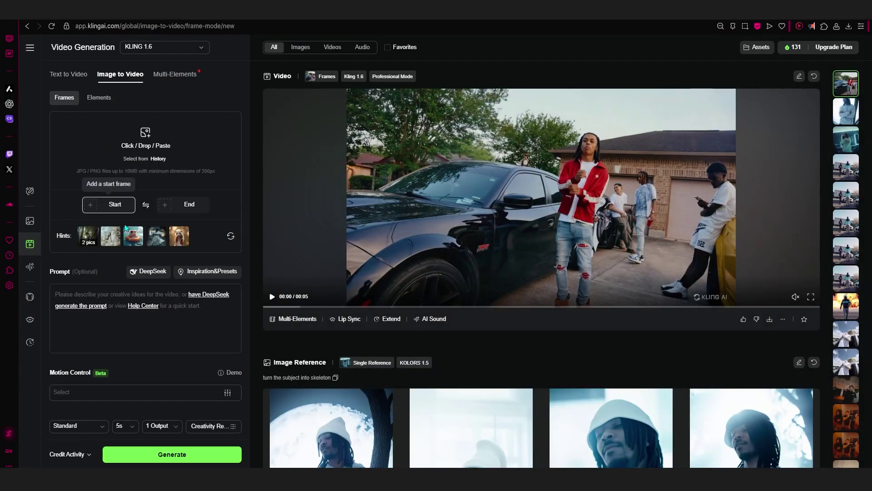
click(159, 49)
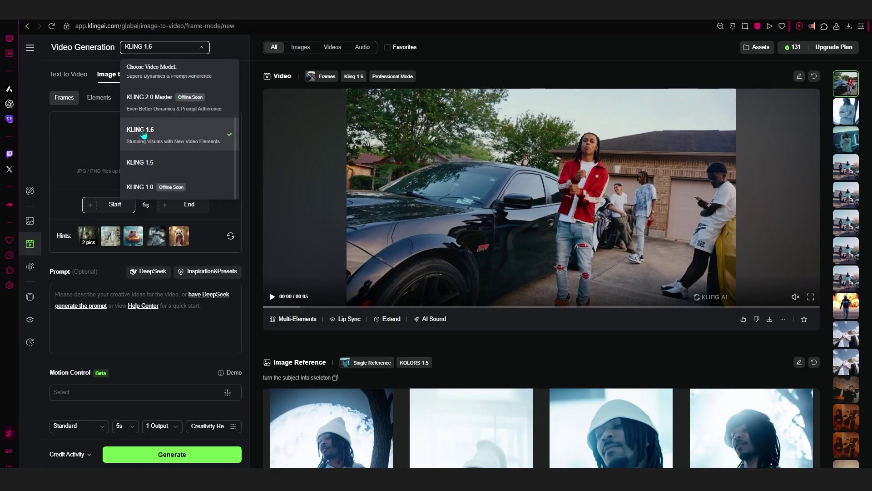
scroll(198, 131, up, 3)
scroll(191, 131, down, 3)
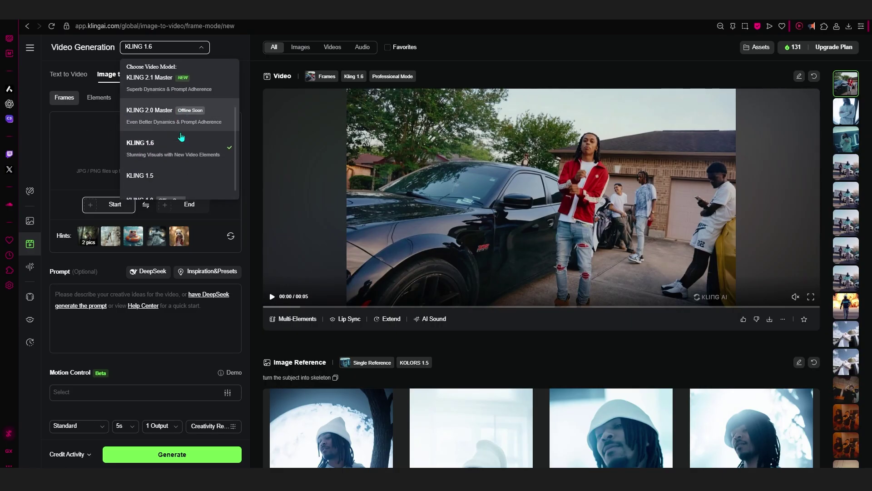
click(172, 138)
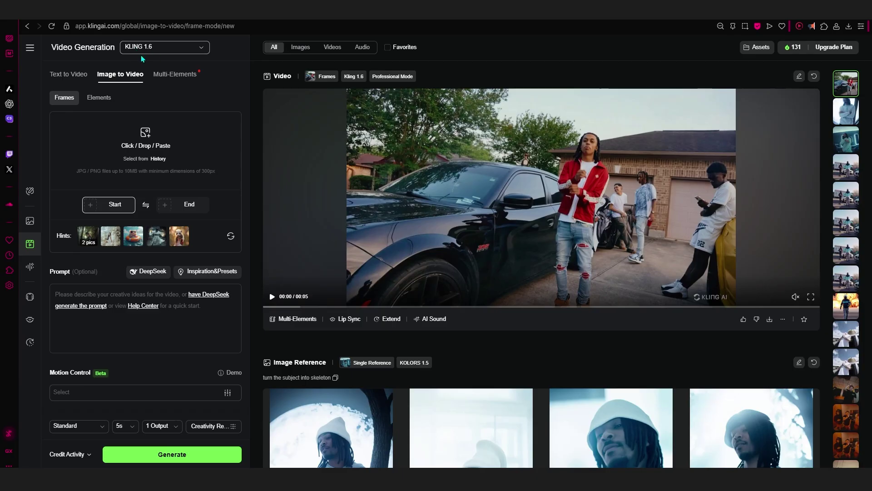
- Add 1.jpg from the Frames folder as the start frame of the image-to-video generation
drag(871, 116, 472, 80)
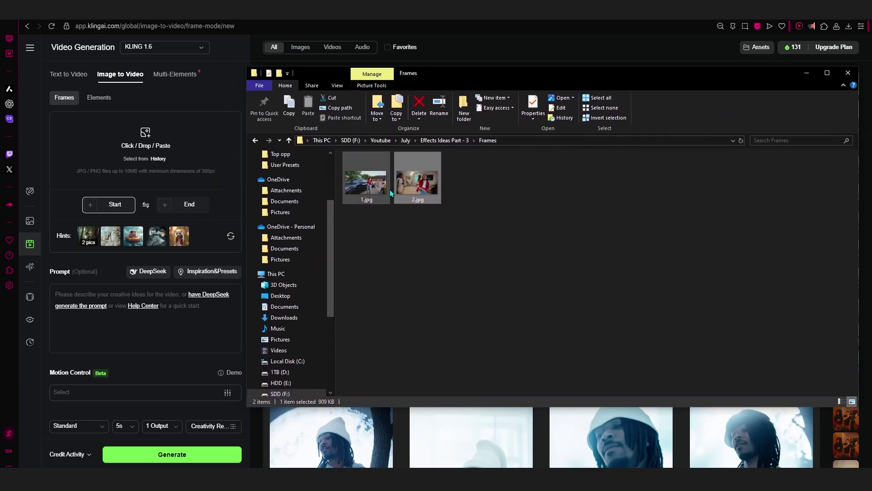
drag(342, 186, 112, 204)
click(110, 204)
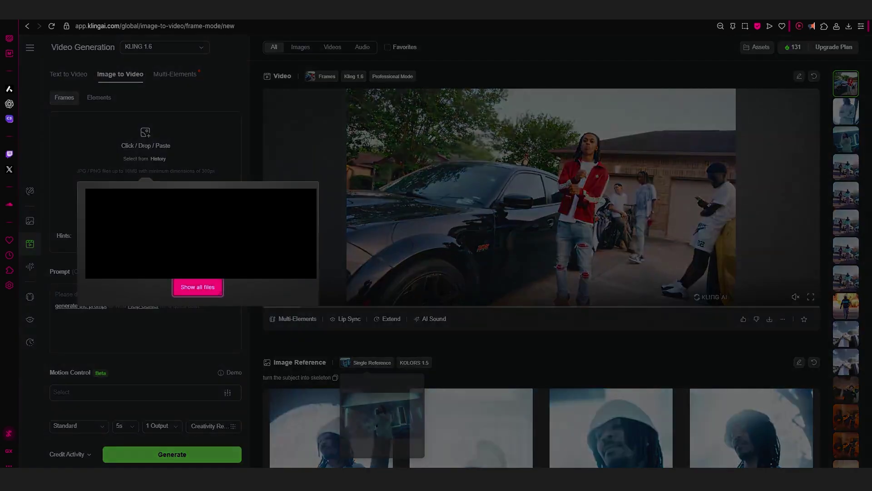
key(alt+Tab)
drag(362, 184, 109, 206)
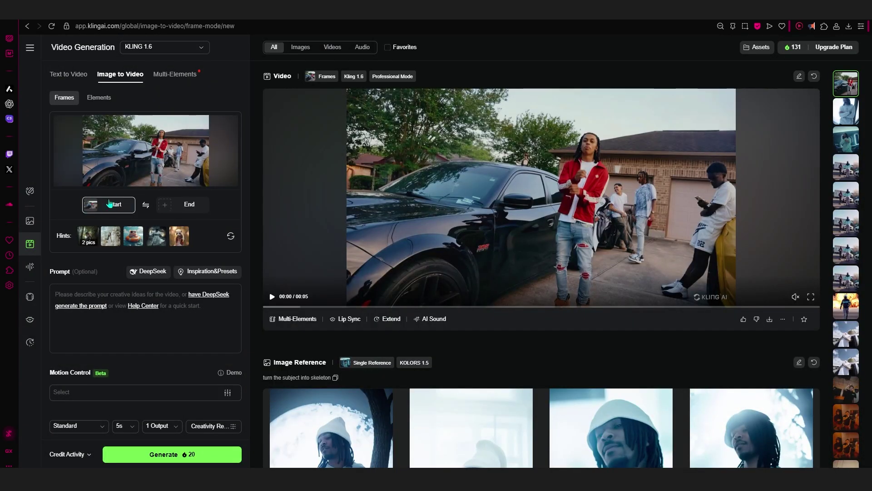
- Add 2.jpg from the Frames folder as the end frame and generate the 5s transition video
click(180, 205)
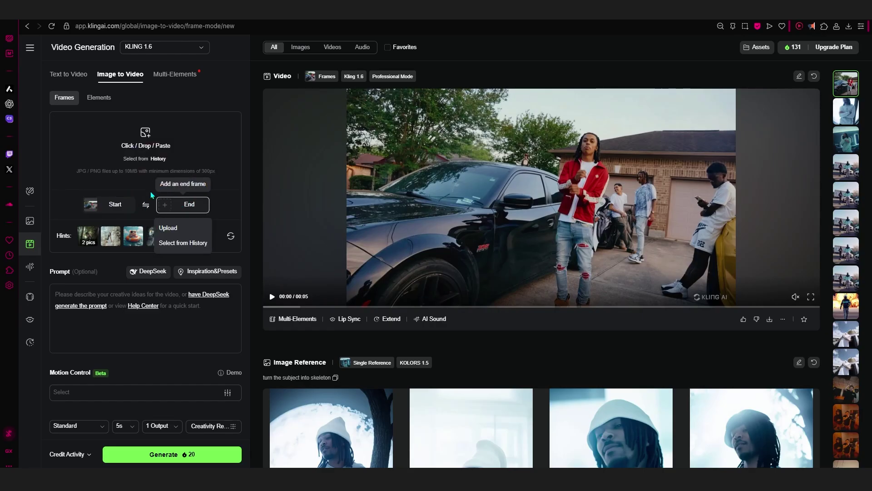
key(alt+Tab)
click(423, 189)
drag(419, 180, 176, 152)
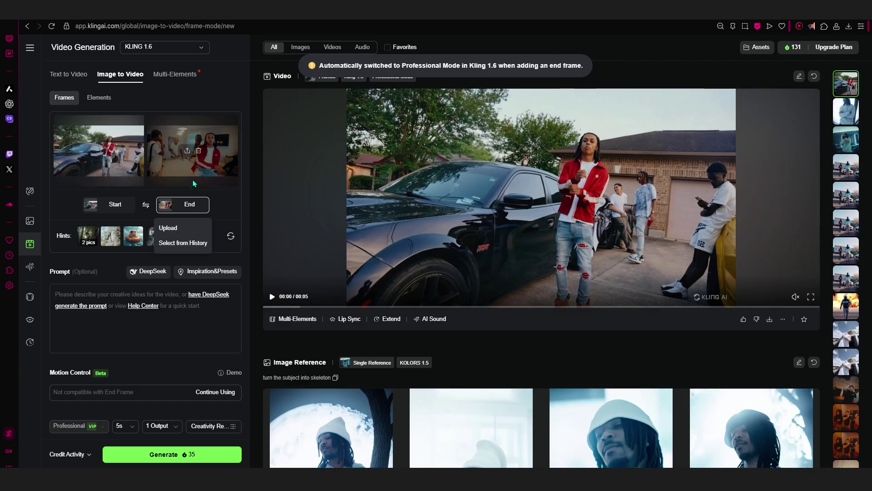
scroll(77, 369, down, 5)
scroll(77, 369, up, 5)
click(175, 454)
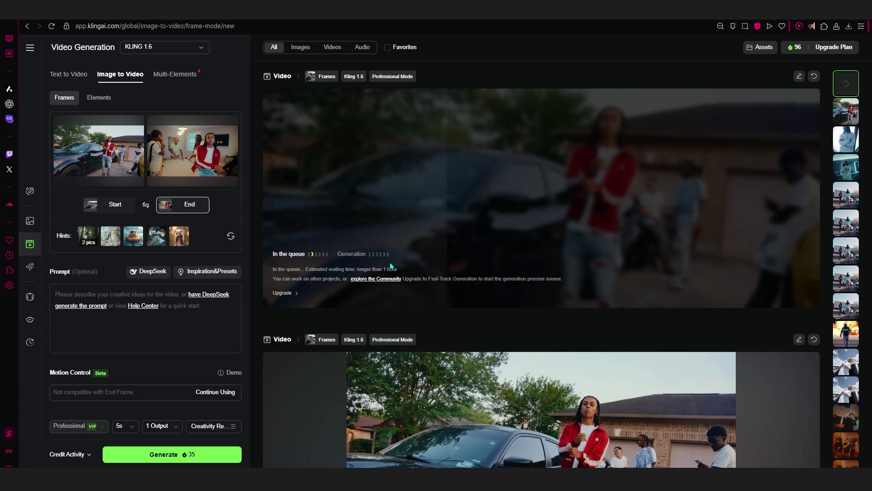
- Play the earlier Kling 1.6 transition video listed below the queued generation
scroll(389, 265, down, 1)
scroll(390, 263, down, 5)
scroll(426, 155, up, 5)
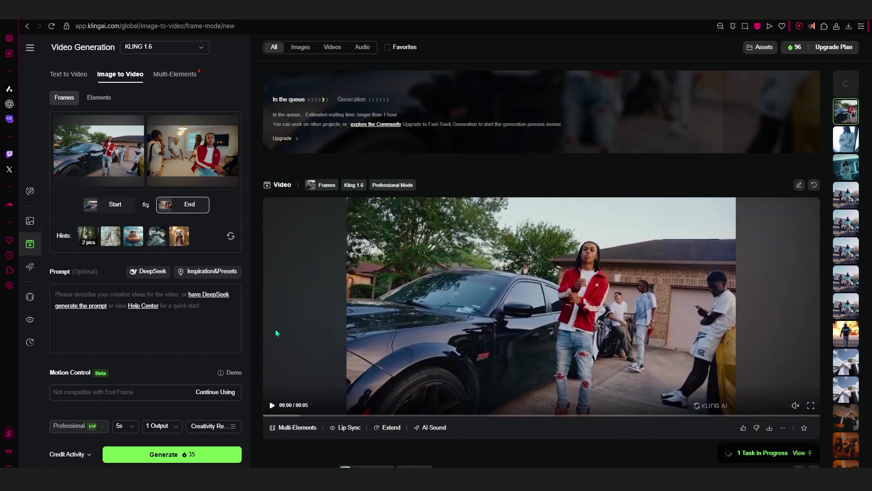
scroll(325, 209, down, 5)
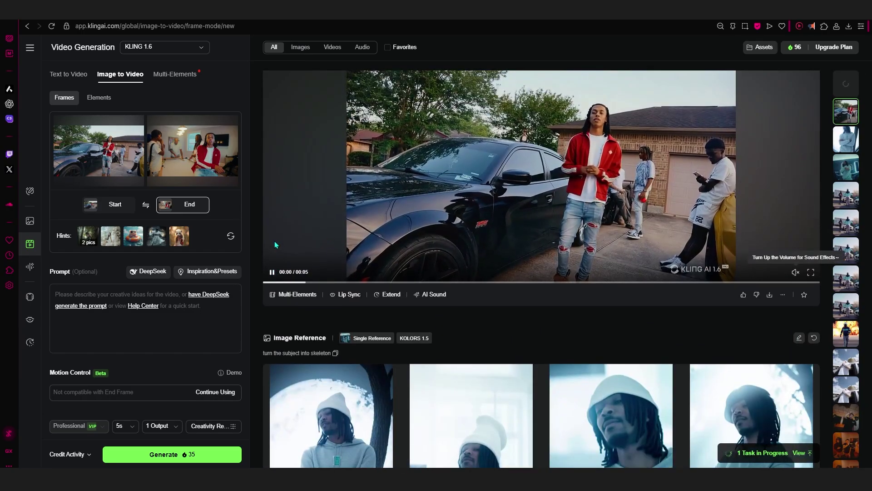
scroll(275, 241, up, 4)
click(266, 357)
click(272, 349)
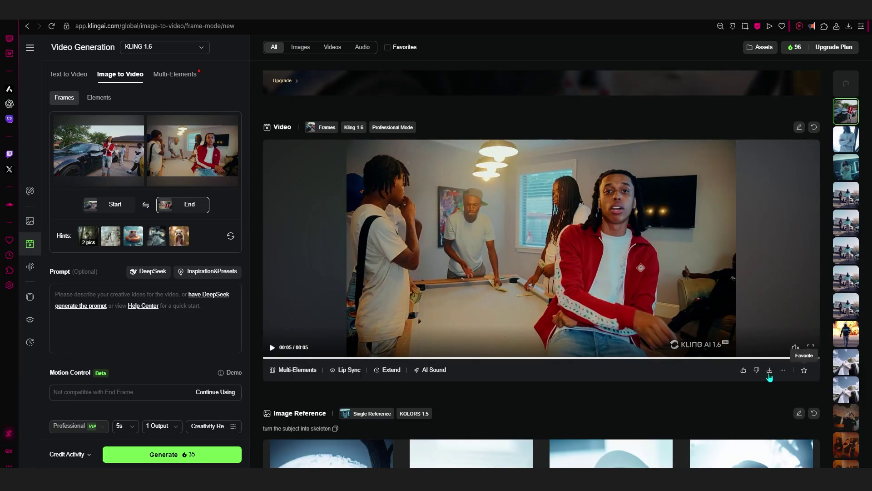
- Download the earlier transition video as Professional_Mode_Generated_Video.mp4 into the Effects Ideas Part - 3 folder
click(769, 372)
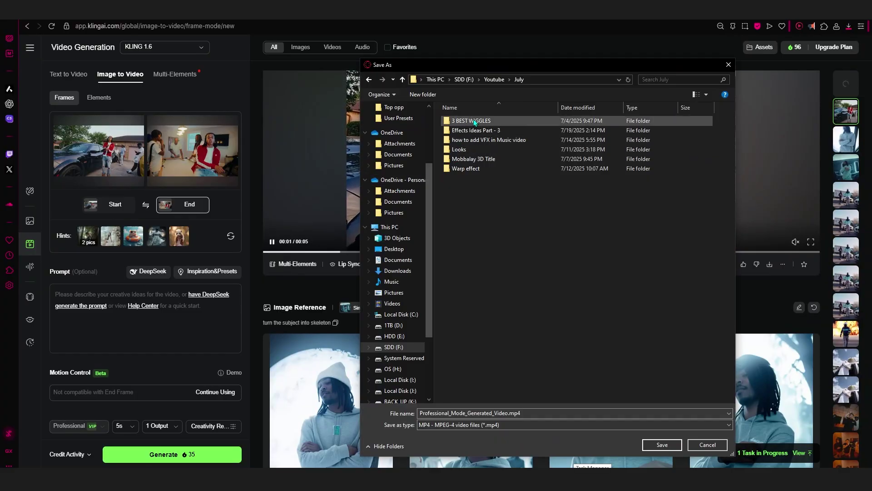
double_click(475, 131)
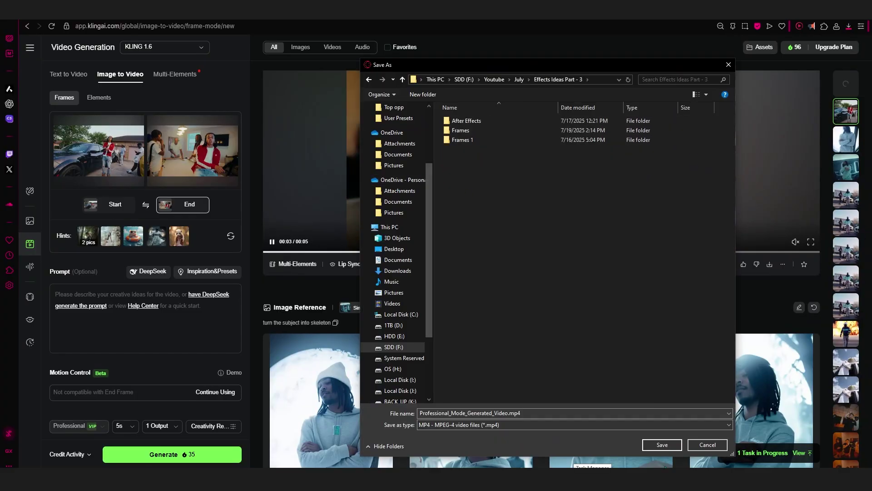
click(662, 445)
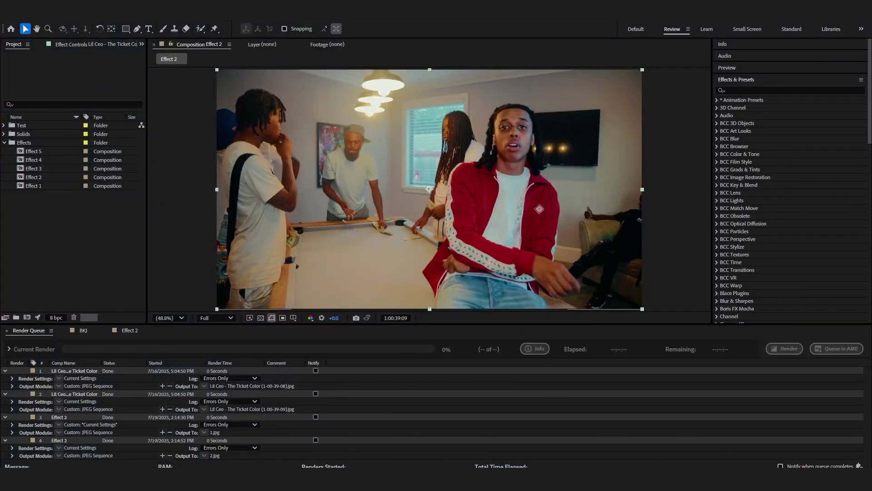
- Switch to After Effects and import Professional_Mode_Generated_Video.mp4 into the project
mouse_move(436, 480)
click(485, 438)
drag(399, 209, 131, 230)
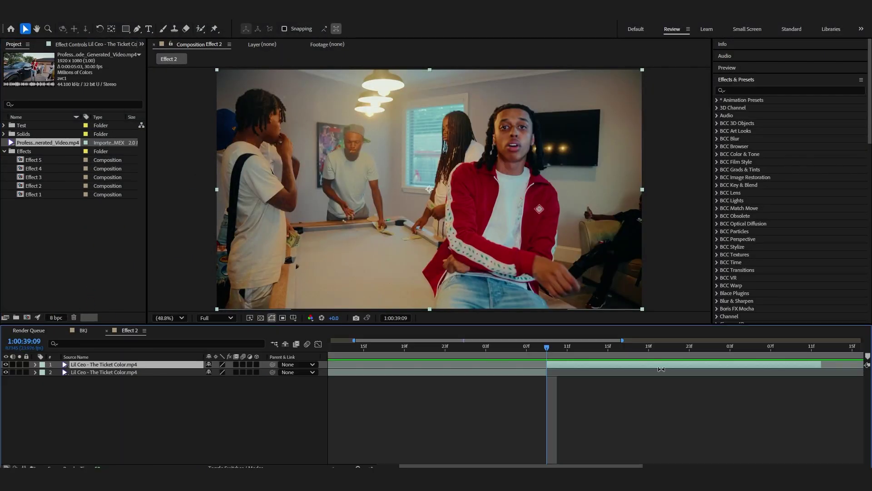
- Shift the second clip later to open a gap in Effect 2 and place the generated video there from 1:00:39:09
key(minus)
key(space)
drag(474, 368, 632, 369)
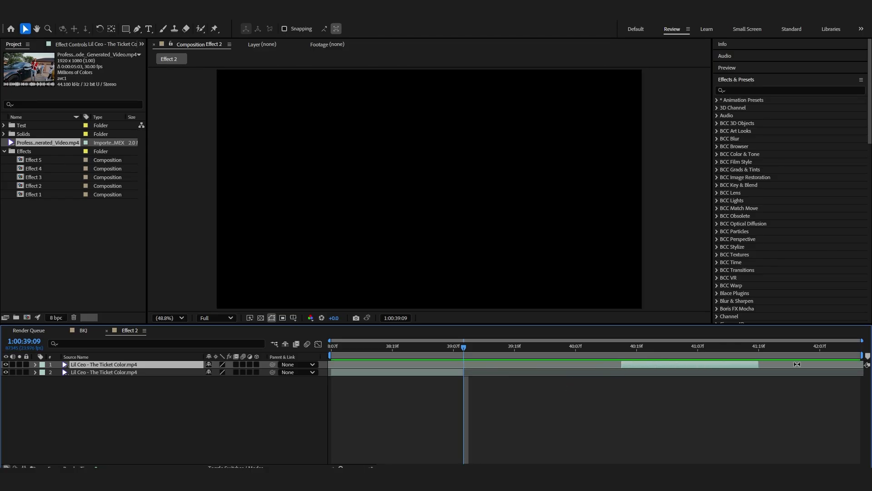
mouse_move(462, 348)
mouse_down()
mouse_move(426, 351)
mouse_move(459, 348)
mouse_up()
drag(20, 141, 465, 373)
- Time-stretch the generated video layer with a stretch factor of 25
click(616, 348)
right_click(603, 371)
mouse_move(631, 151)
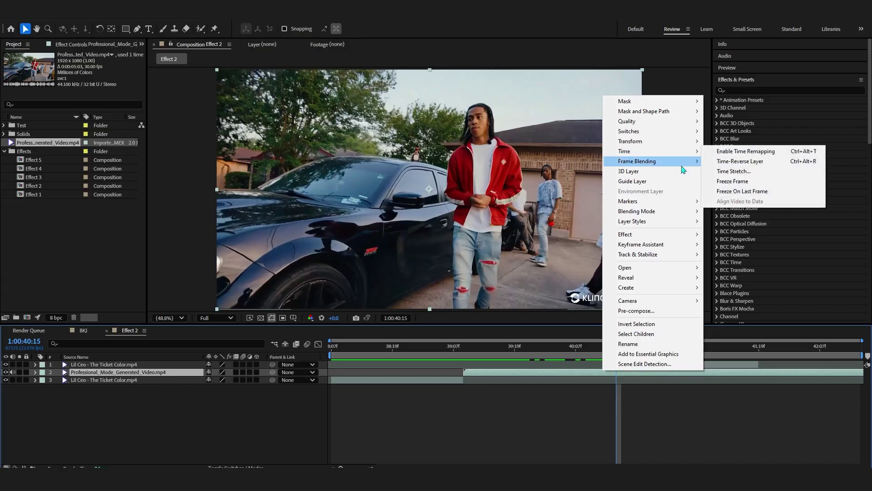
click(754, 173)
text(25)
key(Return)
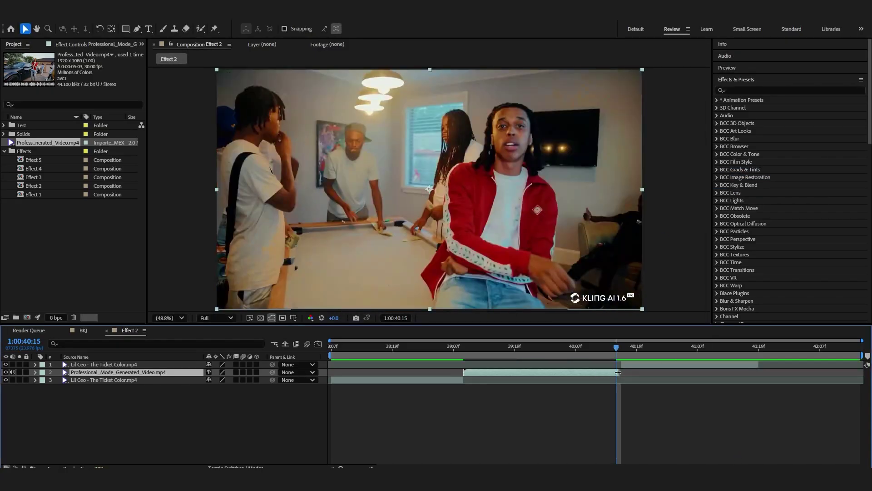
- Preview the transition, cut off the generated video's opening frames and move the second clip earlier to meet its end
drag(616, 348, 462, 348)
key(space)
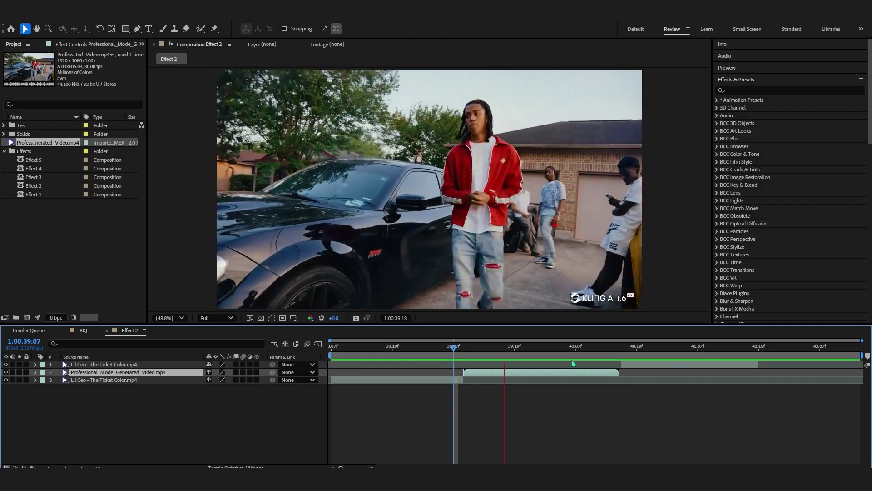
drag(634, 366, 481, 375)
key(space)
drag(620, 368, 594, 366)
key(space)
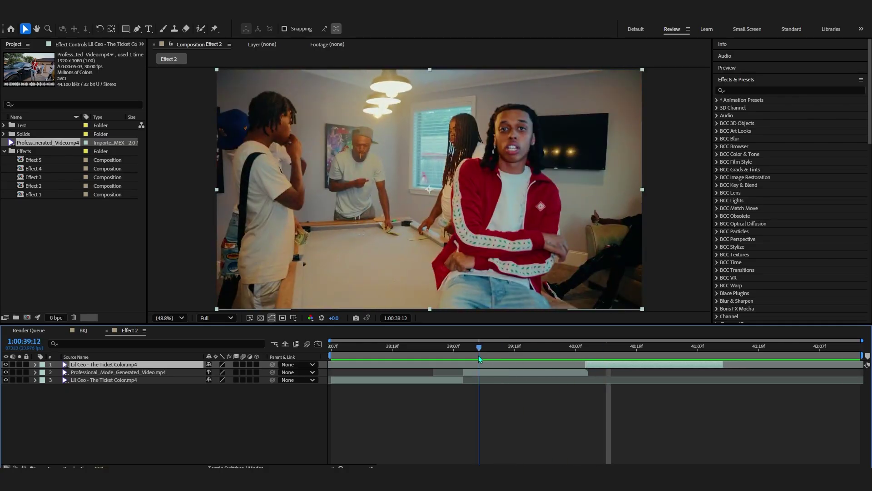
- Pre-compose the generated video layer, leaving all attributes in Effect 2
right_click(510, 373)
click(550, 315)
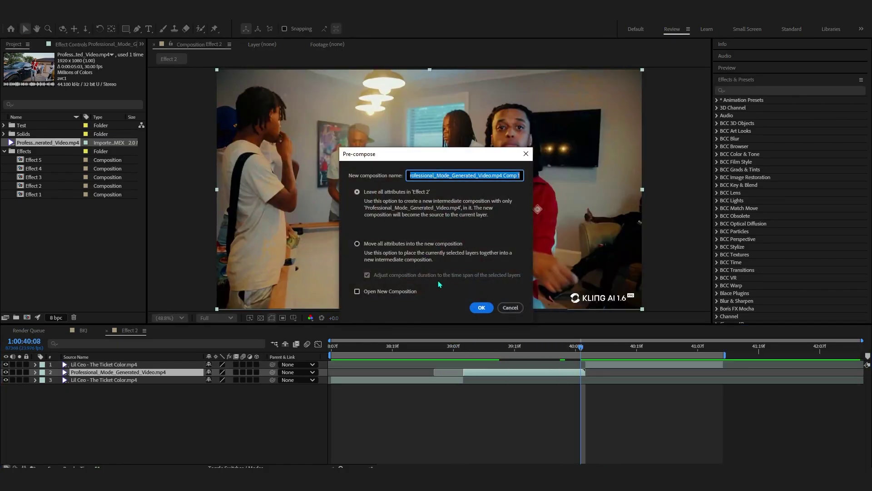
click(480, 309)
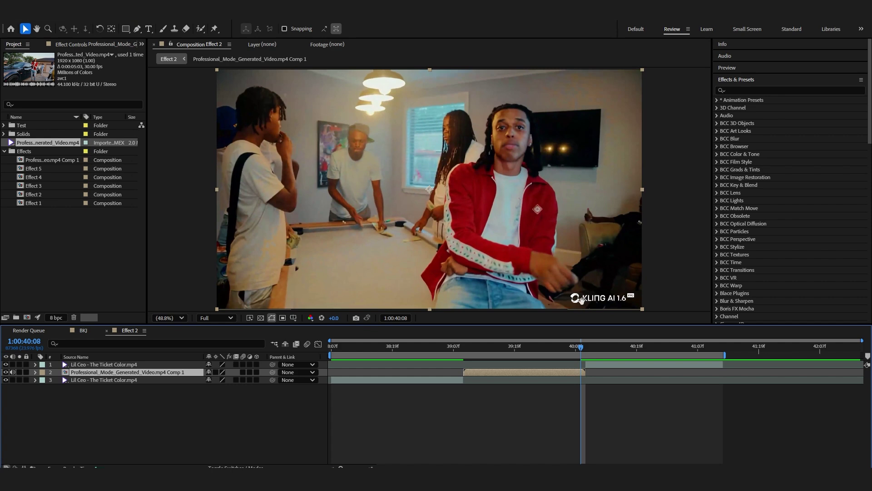
- Draw a curved Pen tool mask around the KLING AI 1.6 watermark on the pre-composed video at 1:00:39:12 and invert it
scroll(591, 254, up, 3)
click(478, 346)
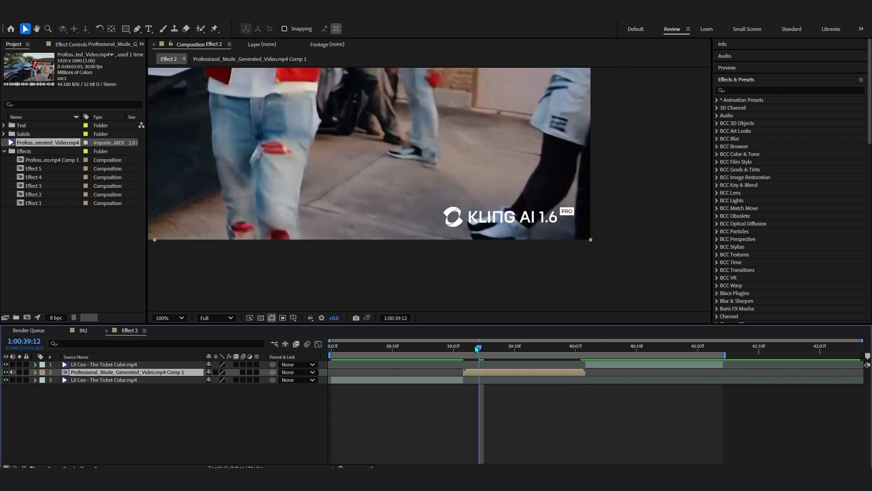
key(g)
scroll(317, 177, up, 2)
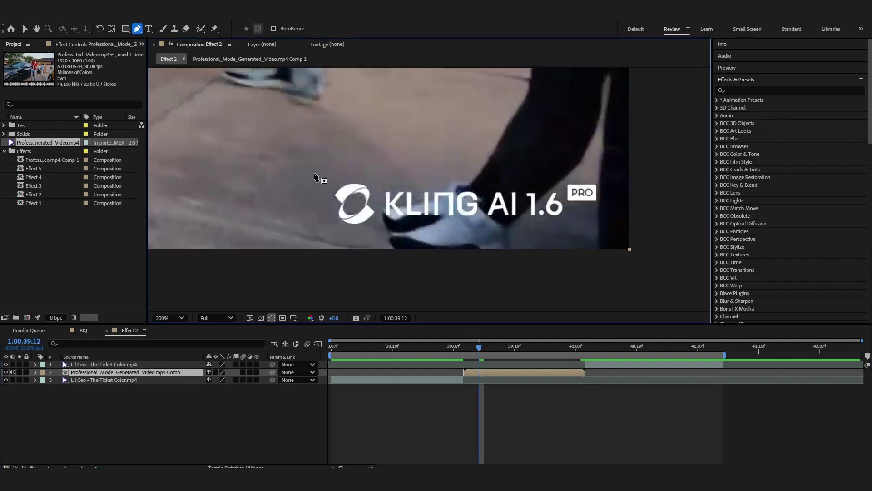
drag(310, 249, 344, 257)
drag(585, 233, 623, 211)
drag(607, 184, 571, 166)
drag(420, 180, 418, 179)
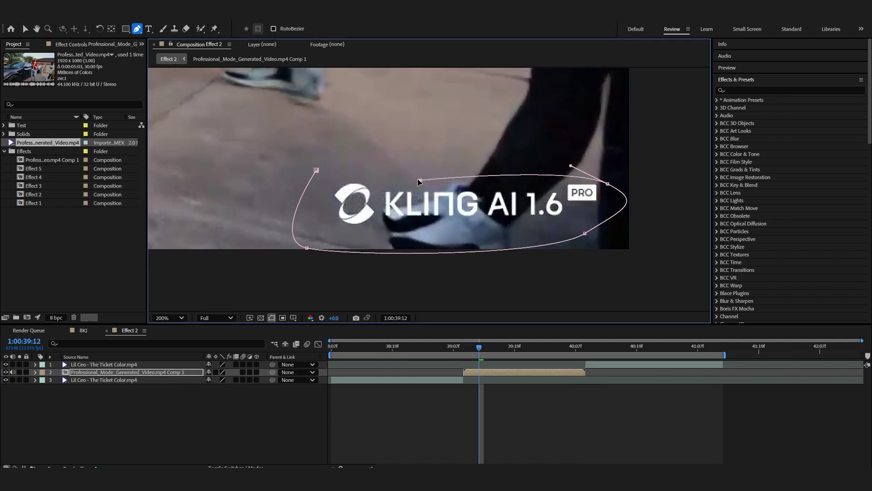
click(412, 173)
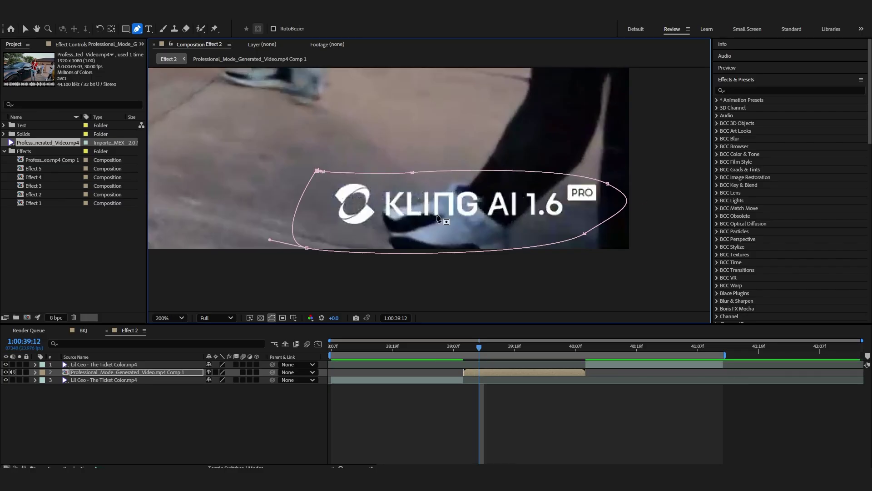
click(316, 170)
click(239, 380)
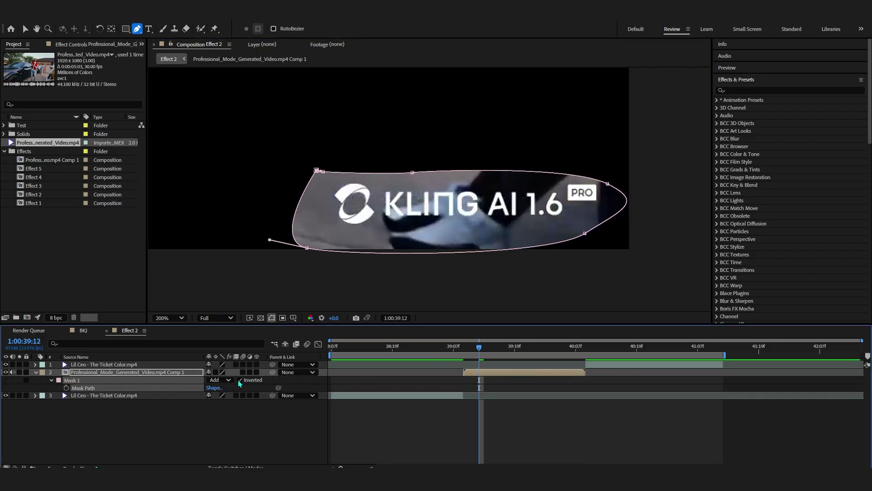
- Generate a Content-Aware Fill layer for the masked watermark using the Object method over the work area
click(736, 80)
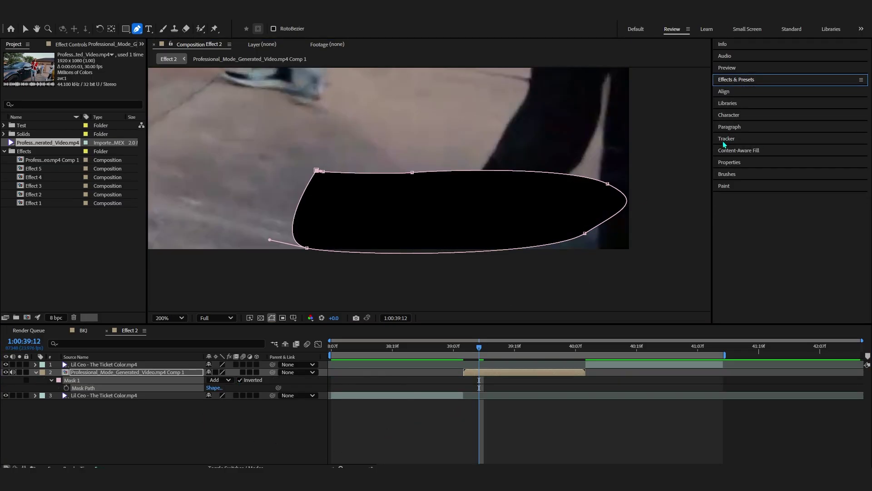
click(731, 153)
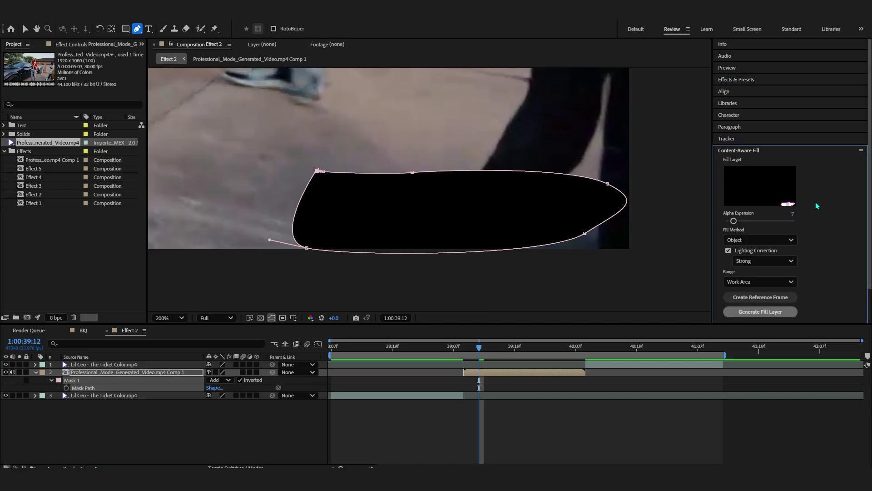
scroll(804, 202, down, 2)
click(759, 272)
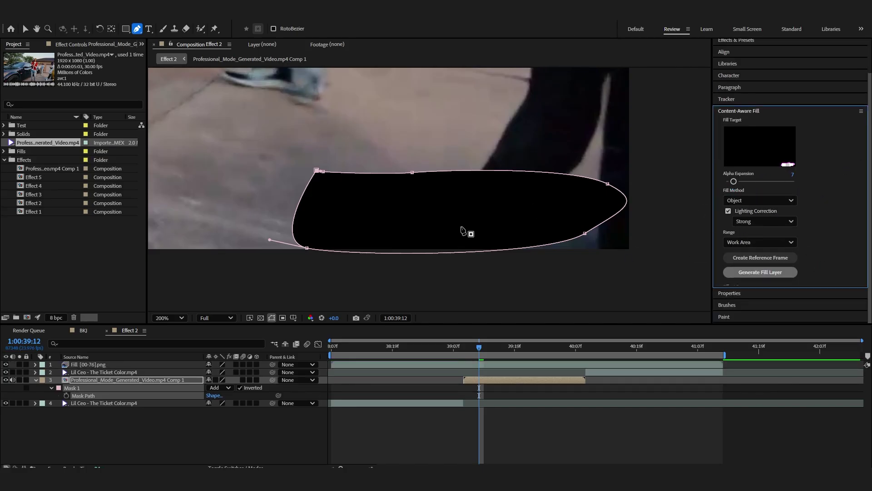
- Trim the fill layer to the span of the generated video and preview the transition with the watermark removed
scroll(481, 223, down, 4)
key(g)
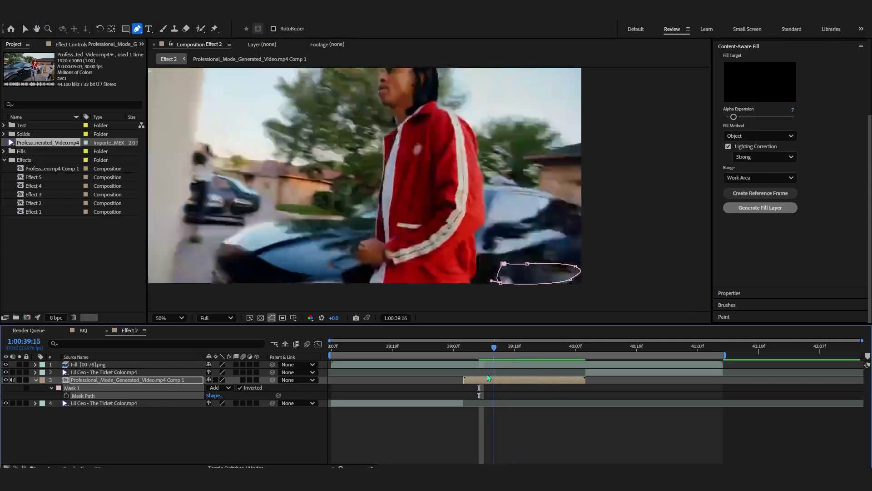
drag(495, 383, 460, 382)
click(464, 364)
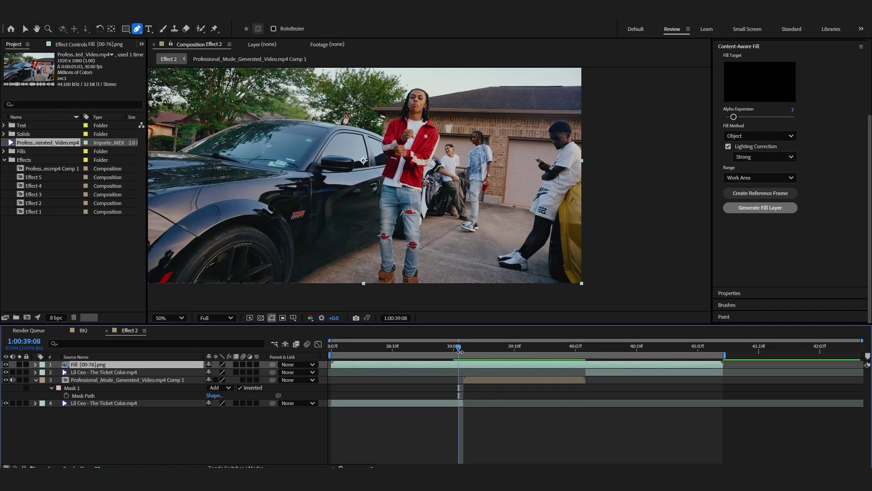
click(464, 349)
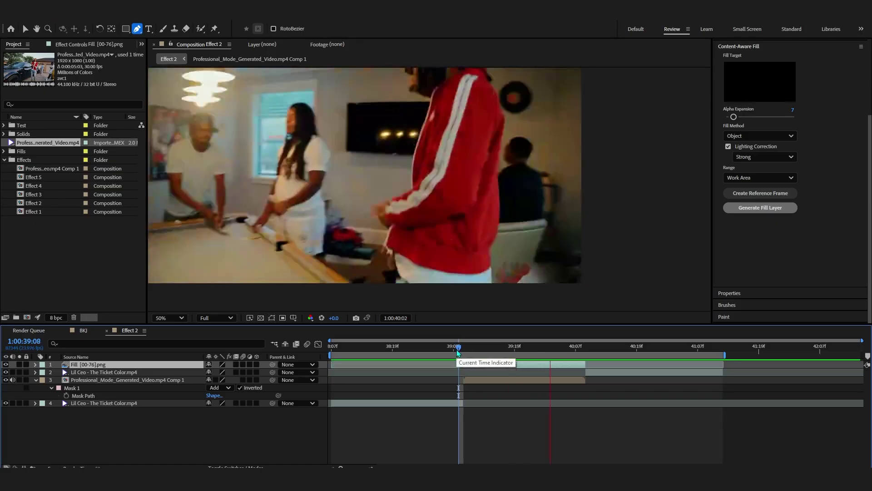
key(space)
key(space)
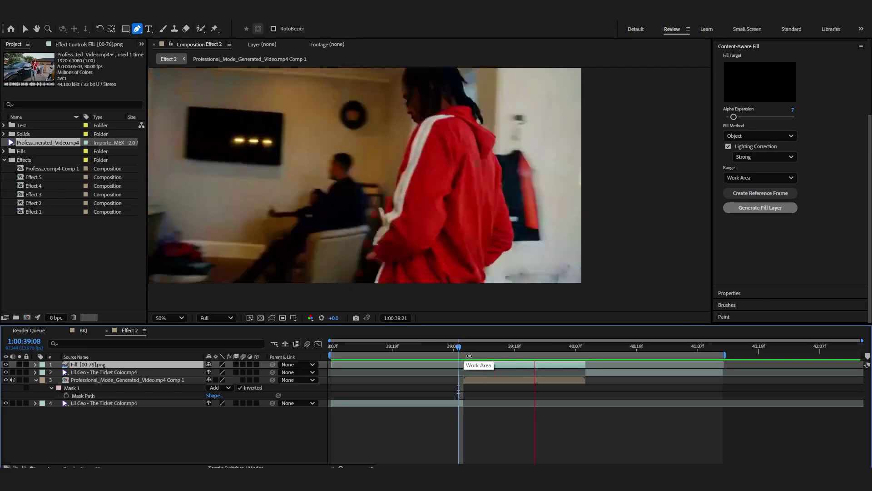
key(space)
- Move the fill layer below the second clip and pre-compose it together with the masked generated video
drag(107, 365, 113, 379)
shift+click(116, 380)
right_click(117, 378)
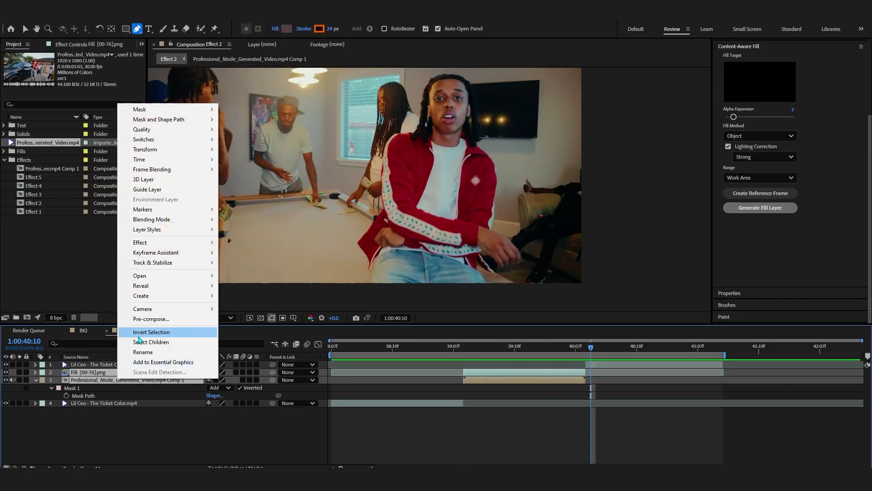
click(151, 318)
click(481, 306)
- Go to the start of the pre-composed transition and fit the composition frame to the viewer at Full resolution
click(465, 350)
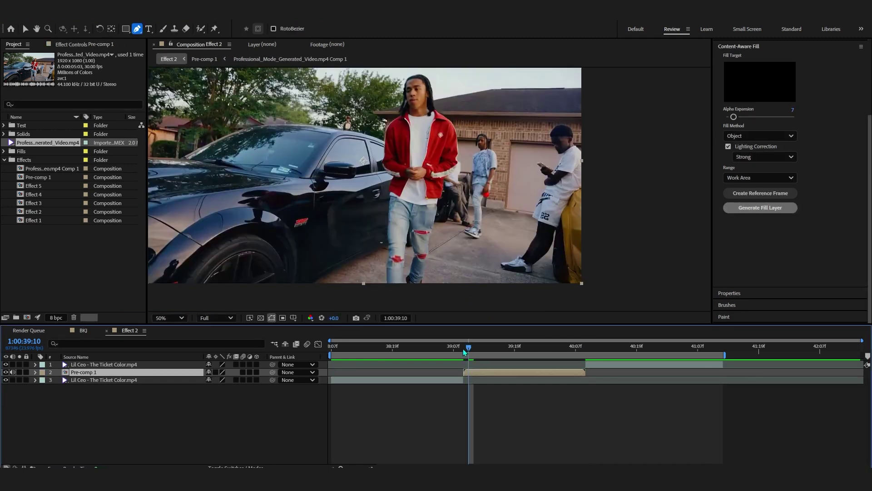
click(168, 318)
click(182, 150)
click(216, 318)
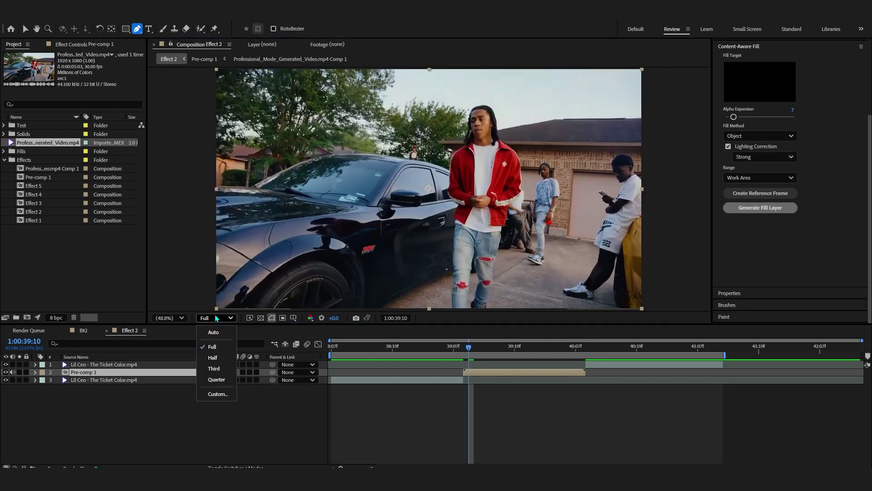
click(550, 131)
- Apply the RSMB motion blur effect to Pre-comp 1 and turn on its Use GPU option
key(ctrl+space)
text(rs)
click(518, 177)
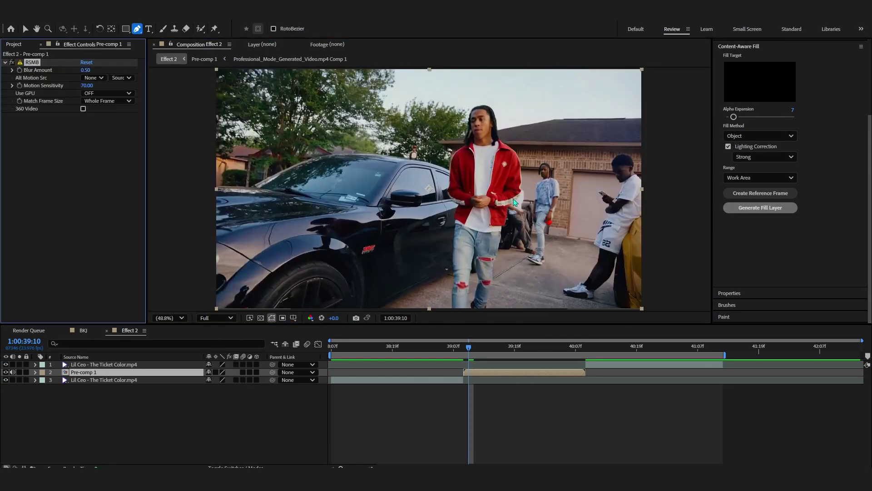
key(v)
click(510, 347)
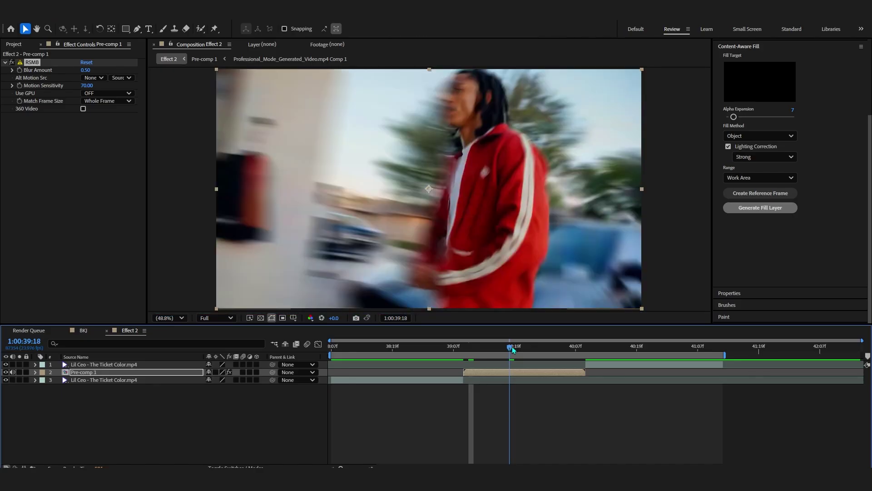
click(530, 348)
drag(530, 349, 566, 349)
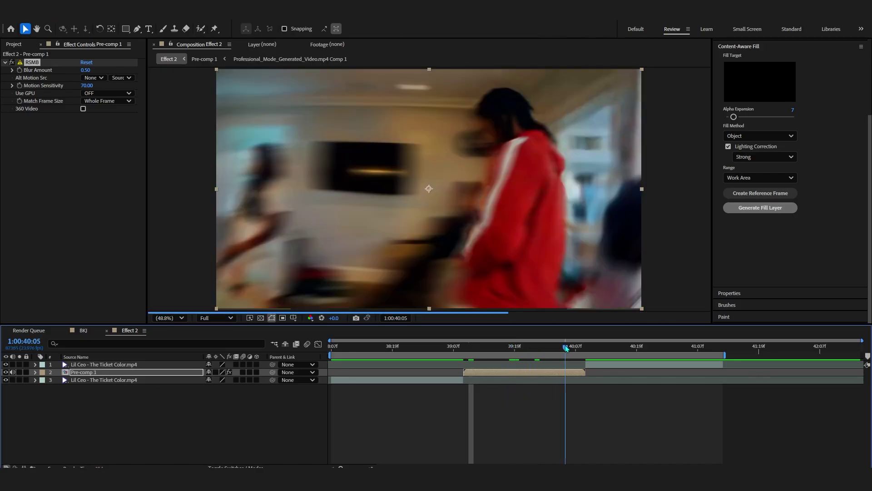
click(104, 93)
click(104, 114)
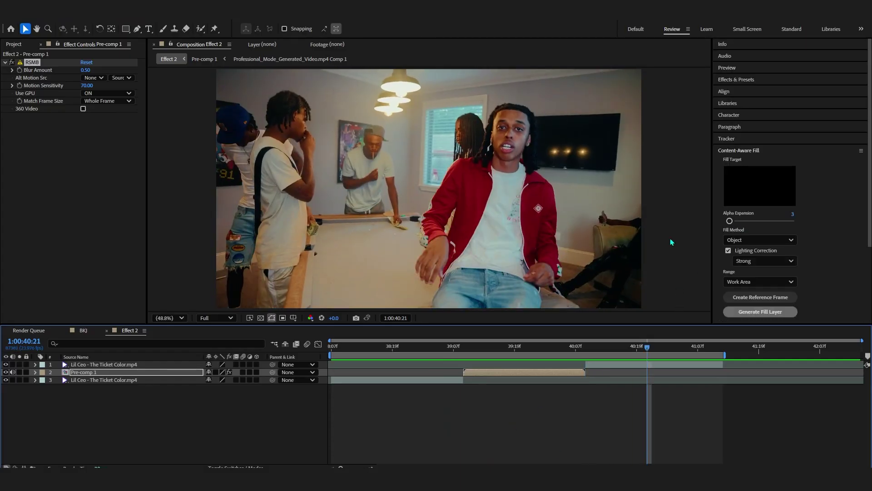
- Add an adjustment layer spanning Pre-comp 1 and apply the Flicker IN preset from the Essential Effects & Transition V2 pack
click(464, 346)
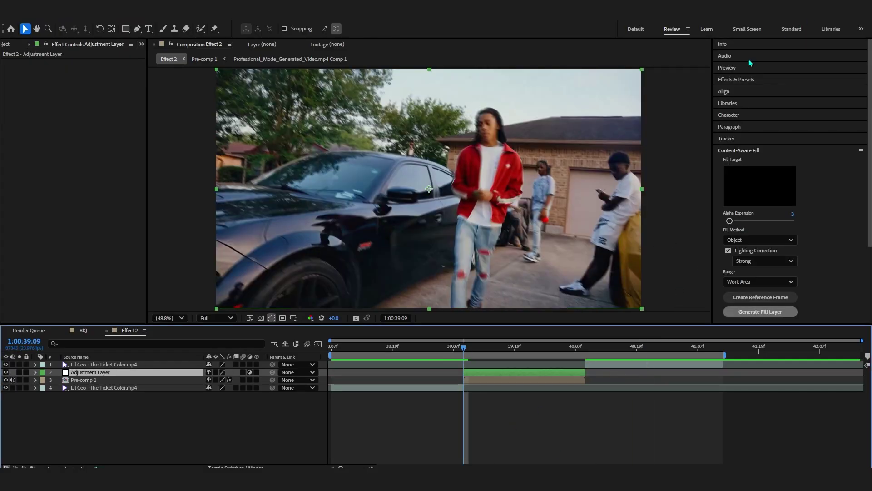
click(735, 85)
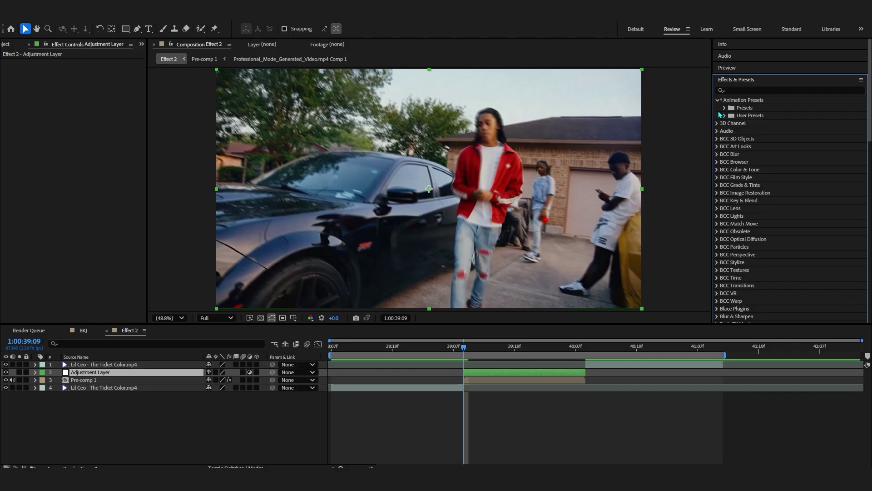
click(724, 116)
click(733, 139)
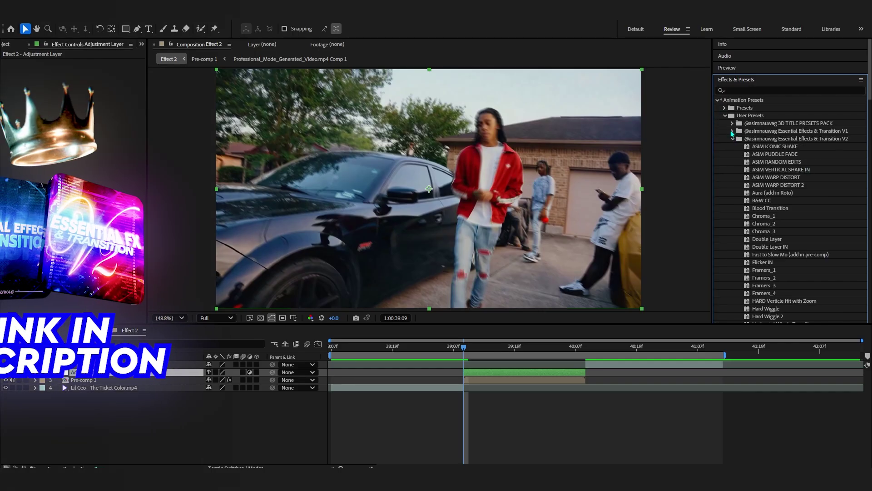
click(733, 131)
scroll(762, 170, down, 4)
scroll(762, 171, down, 10)
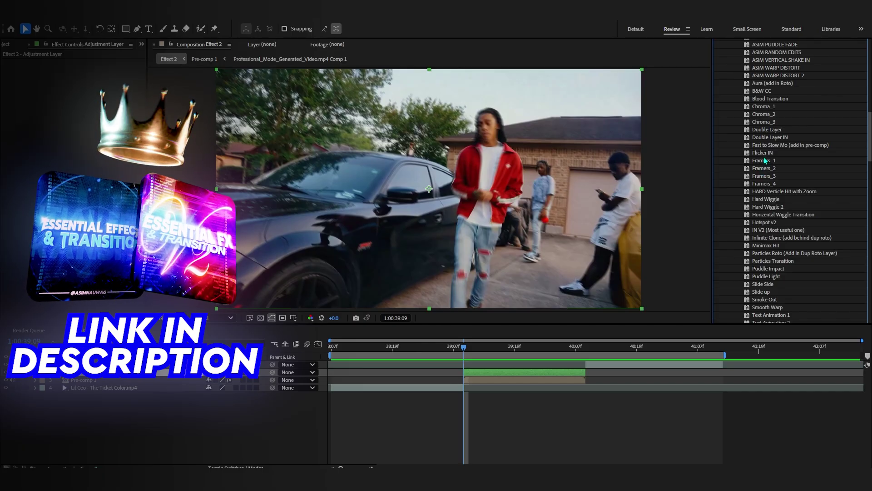
click(764, 156)
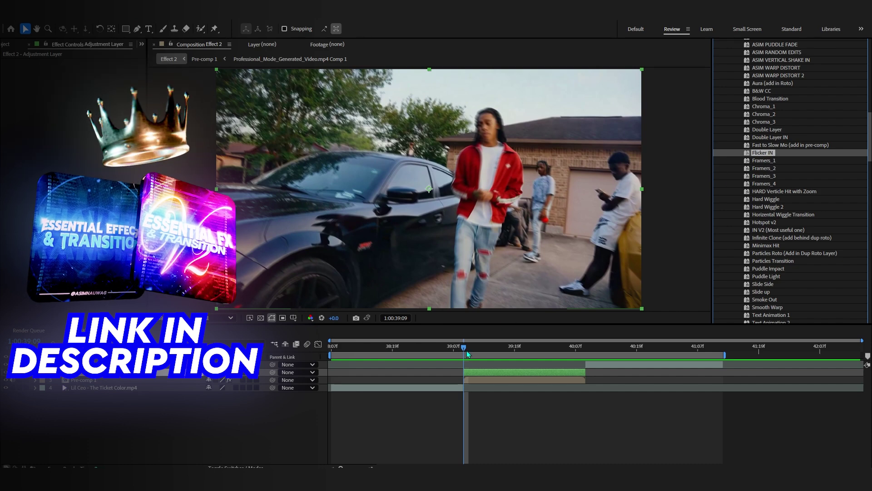
- Preview the flicker effect from shortly before the transition, starting at 1:00:39:02
drag(468, 354, 447, 347)
key(Page_Up)
key(Page_Up)
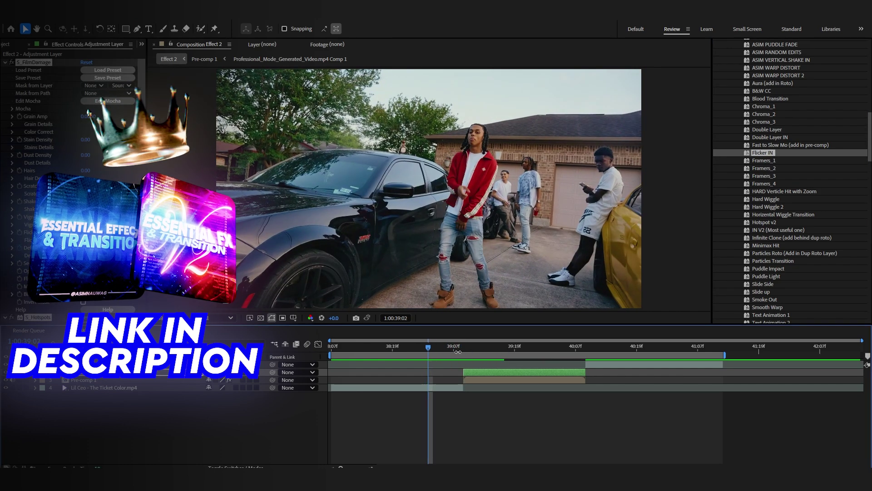
key(space)
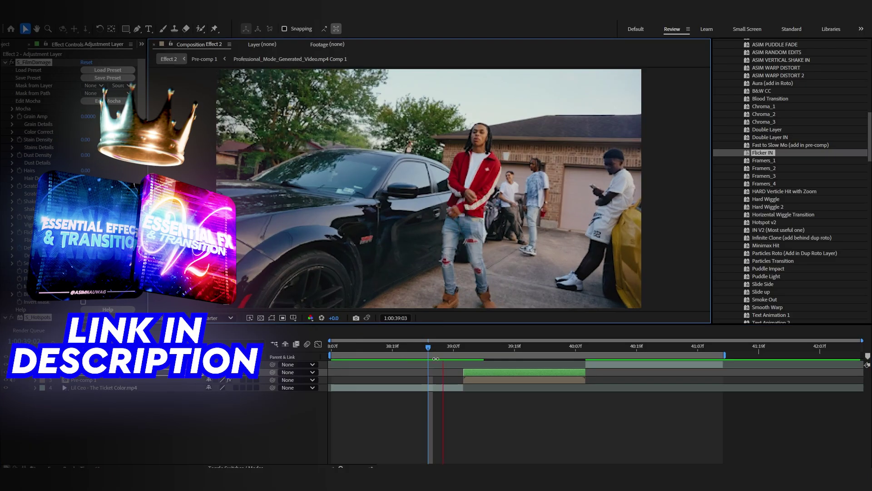
drag(462, 347, 470, 392)
- Add another adjustment layer on top of the stack and apply the ASIM ICONIC SHAKE preset at 1:00:40:08
click(582, 357)
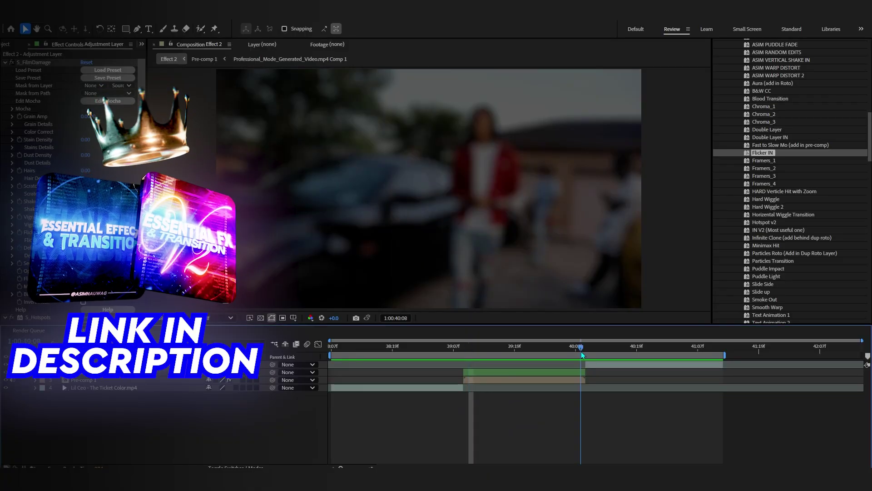
right_click(539, 440)
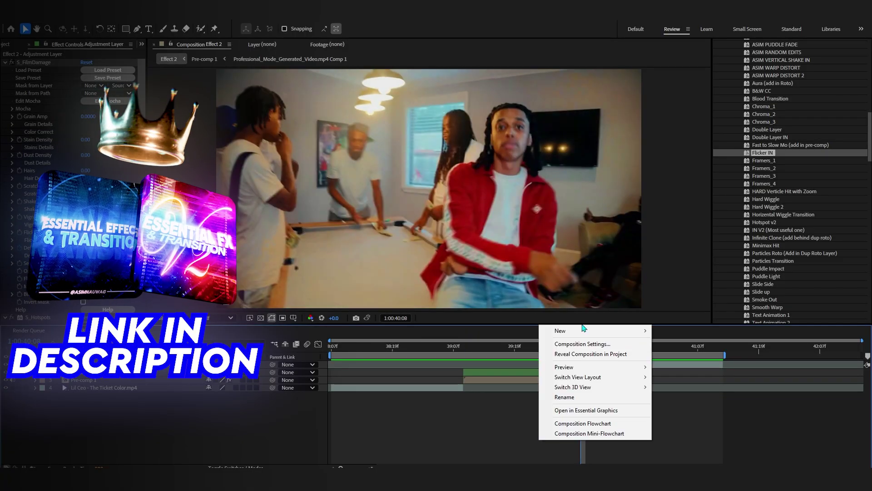
mouse_move(579, 331)
click(706, 406)
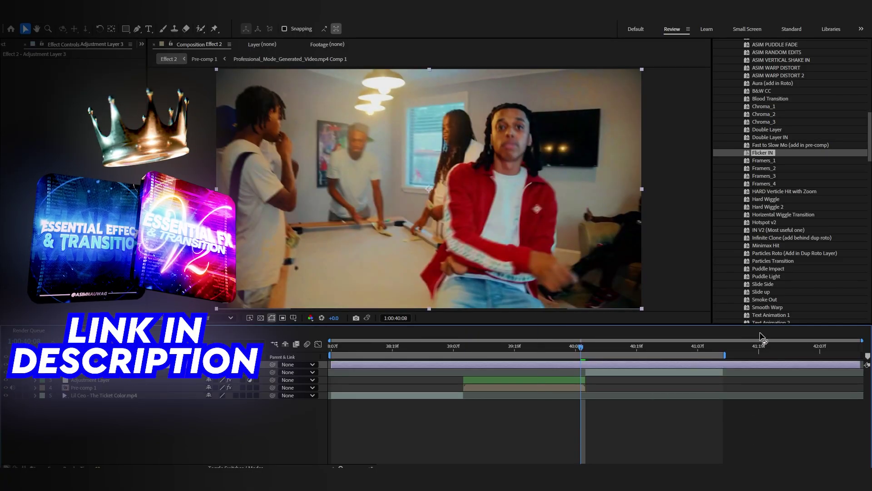
scroll(765, 242, up, 6)
double_click(772, 179)
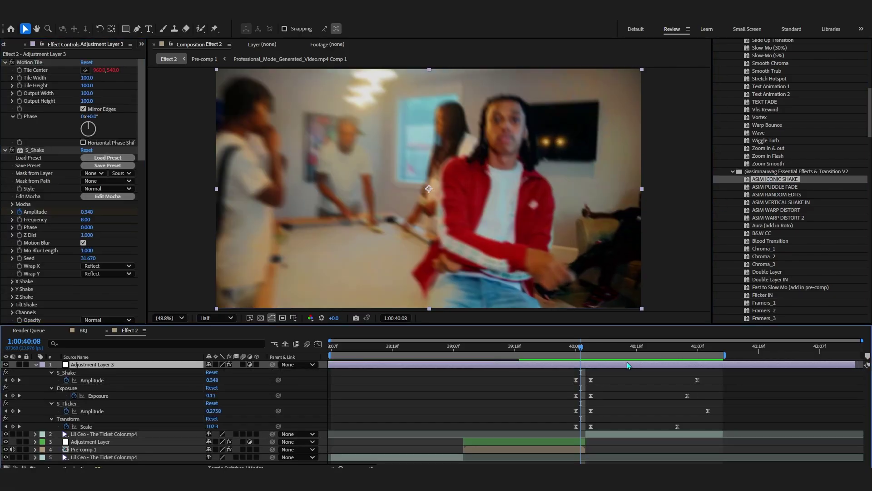
click(643, 356)
drag(644, 355, 561, 349)
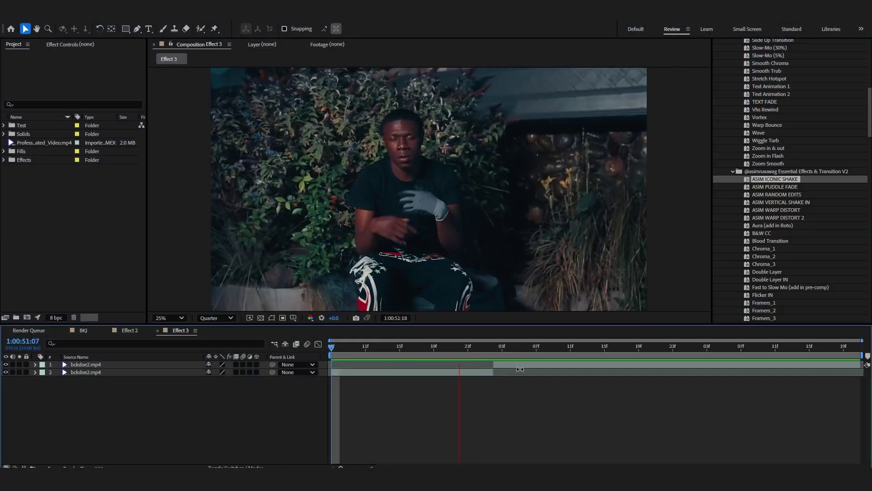
- In the Effect 3 composition, add an adjustment layer that begins at the second clip's first frame, 1:00:52:02
drag(537, 347, 494, 354)
right_click(501, 414)
click(396, 456)
right_click(396, 456)
click(426, 349)
right_click(451, 402)
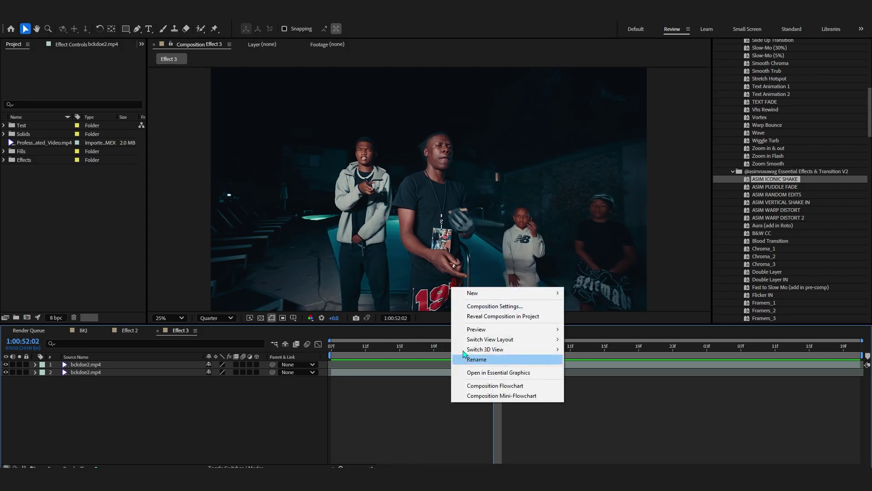
mouse_move(481, 295)
click(599, 365)
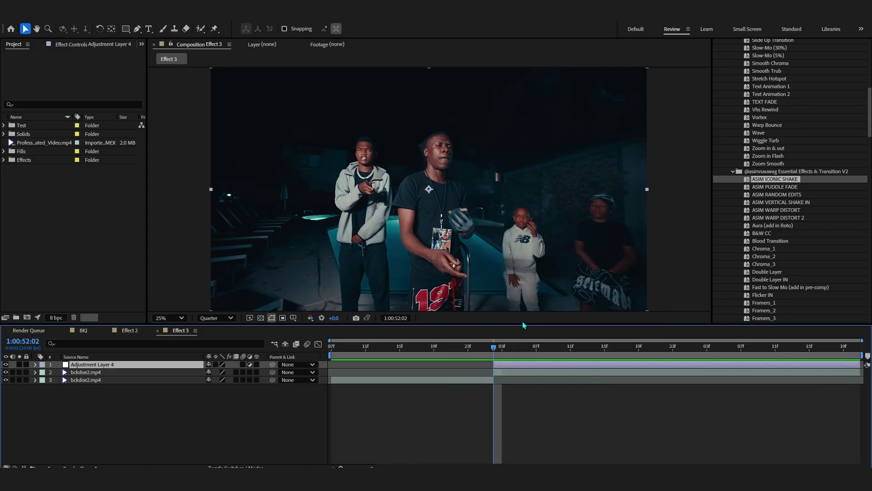
- Search the effects for "warp" and apply S_WarpBubble to the new adjustment layer
key(ctrl+space)
text(s_qw)
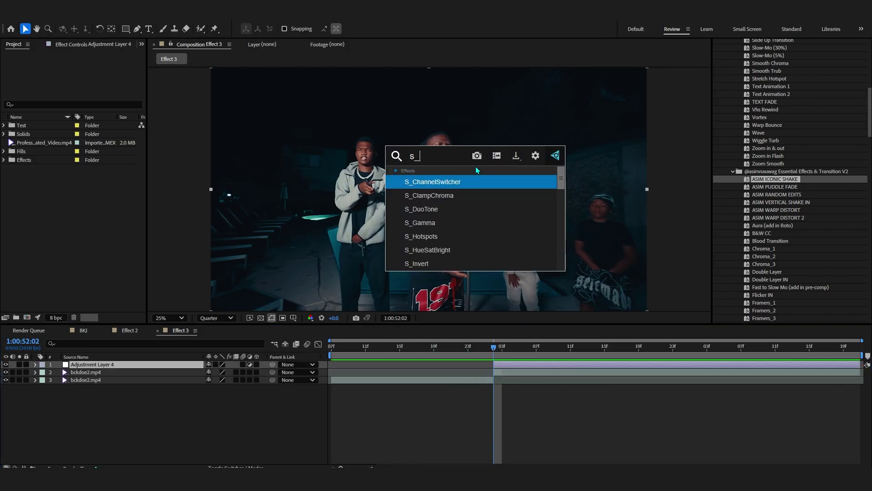
key(BackSpace)
key(BackSpace)
text(wigg)
key(BackSpace)
key(BackSpace)
key(BackSpace)
key(BackSpace)
text(warp)
key(Return)
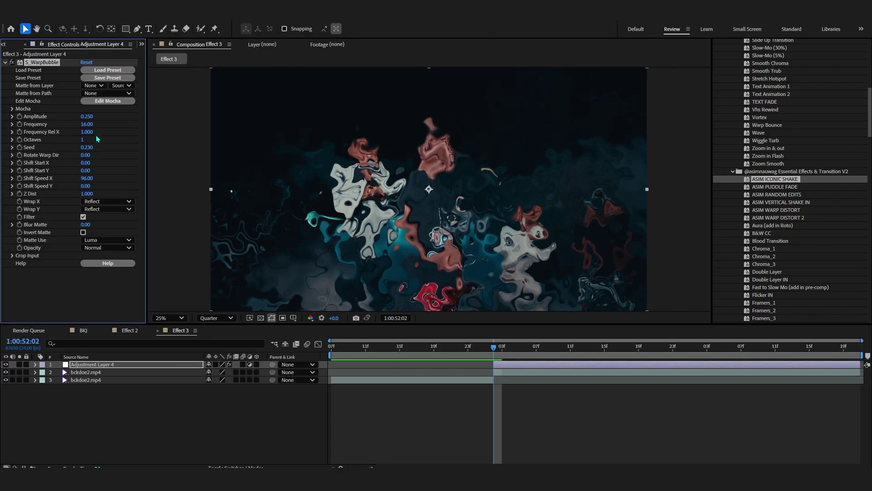
- Keyframe the S_WarpBubble Frequency at 7.70 at 1:00:52:02 and at 0.91 at 1:00:53:11
drag(79, 124, 45, 134)
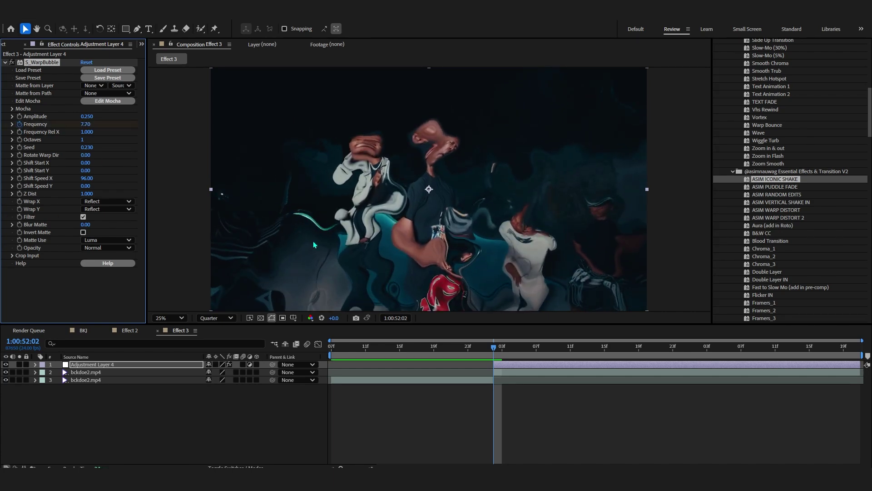
key(u)
key(space)
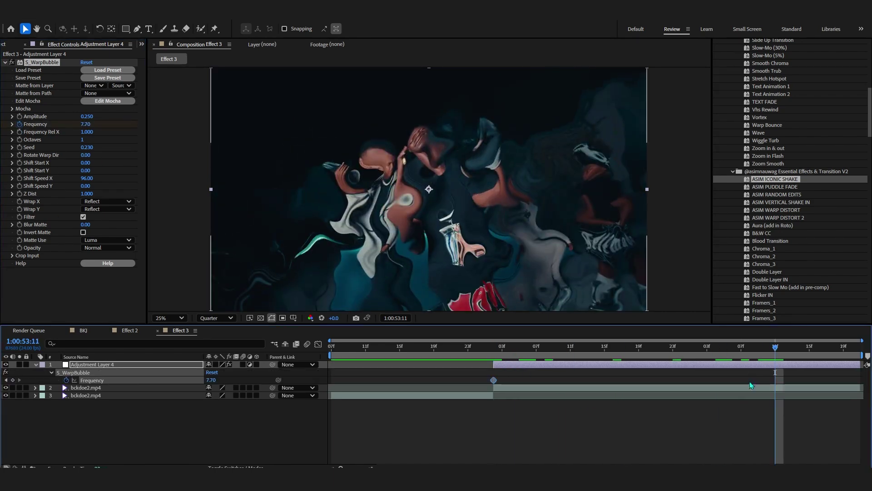
drag(84, 124, 55, 136)
key(space)
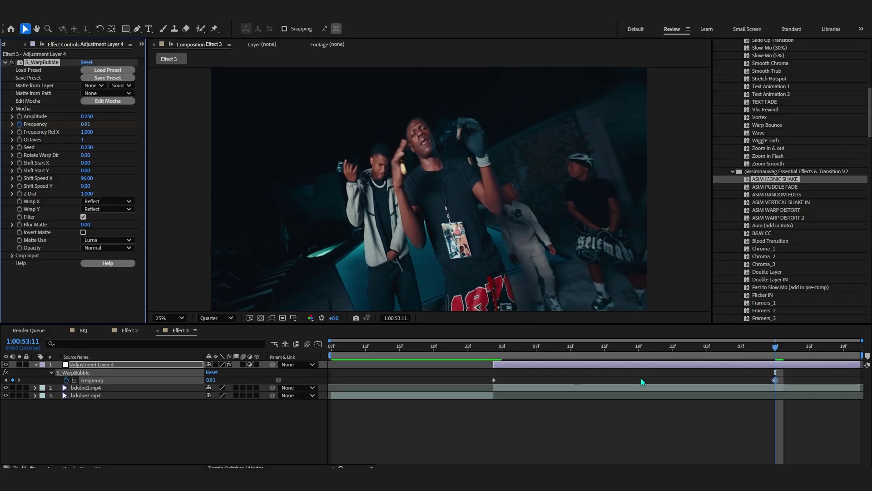
click(485, 348)
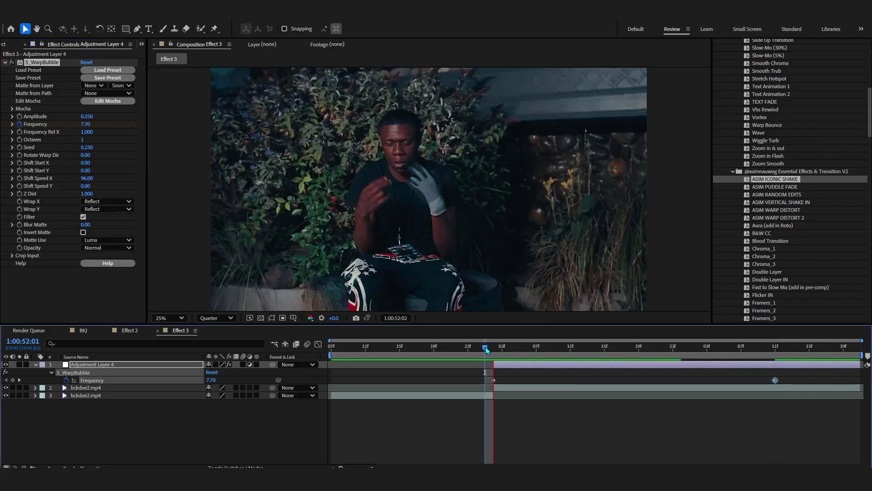
- Keyframe the S_WarpBubble Amplitude at 0.320 at 1:00:52:02 and at a lower value at 1:00:53:10
click(495, 349)
click(19, 117)
drag(88, 116, 91, 117)
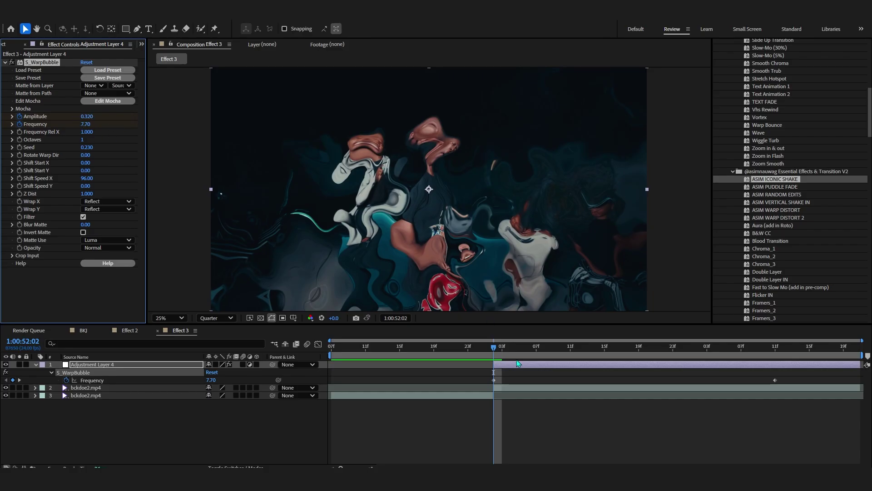
key(u)
drag(505, 346, 767, 346)
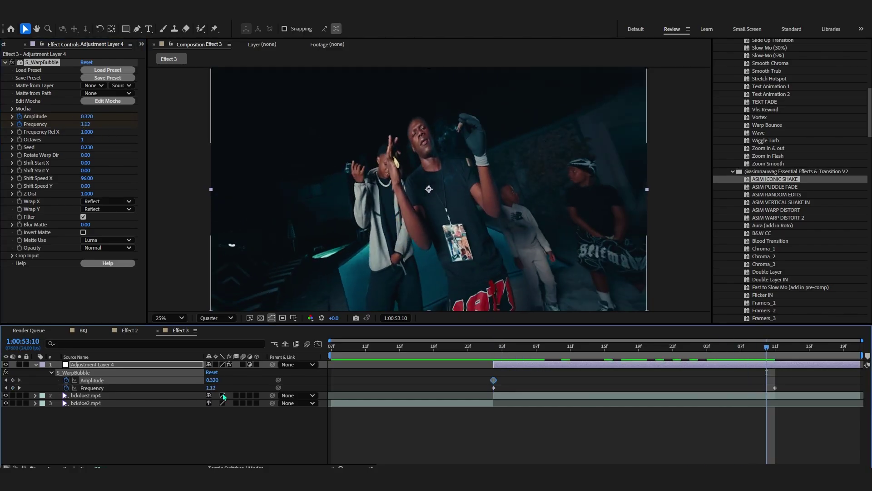
key(Return)
click(484, 348)
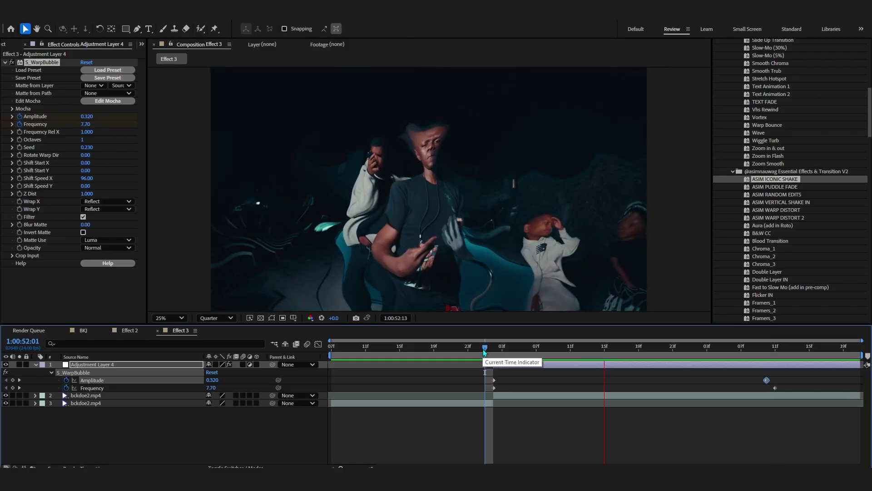
- Apply Easy Ease to both Frequency keyframes and show their value curve in the Graph Editor
drag(461, 384, 819, 391)
key(F9)
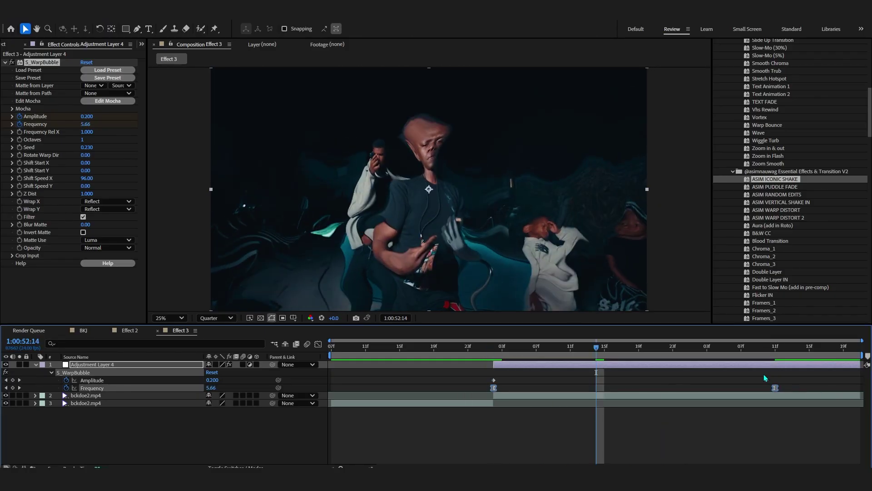
click(318, 343)
click(318, 344)
click(318, 343)
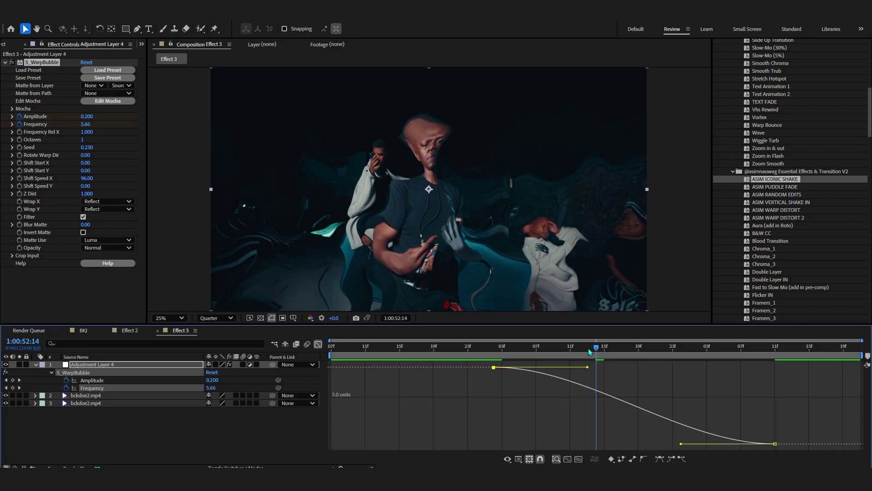
- Reshape the Frequency curve to drop steeply at the first keyframe and level off gradually, previewing the warp
drag(586, 371, 593, 412)
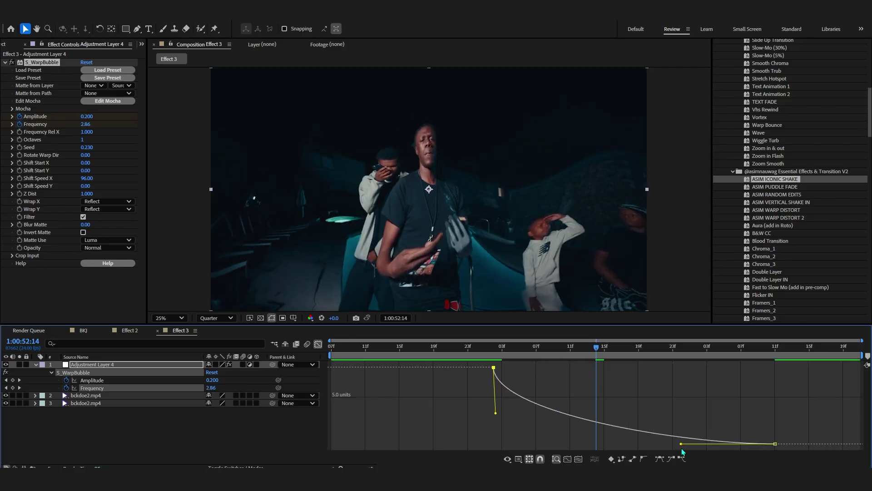
drag(680, 444, 550, 449)
click(488, 354)
key(h)
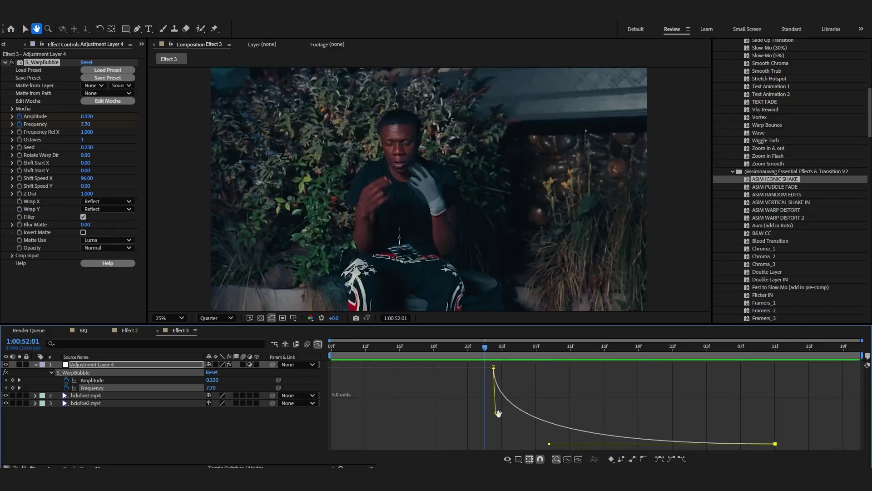
drag(496, 414, 496, 399)
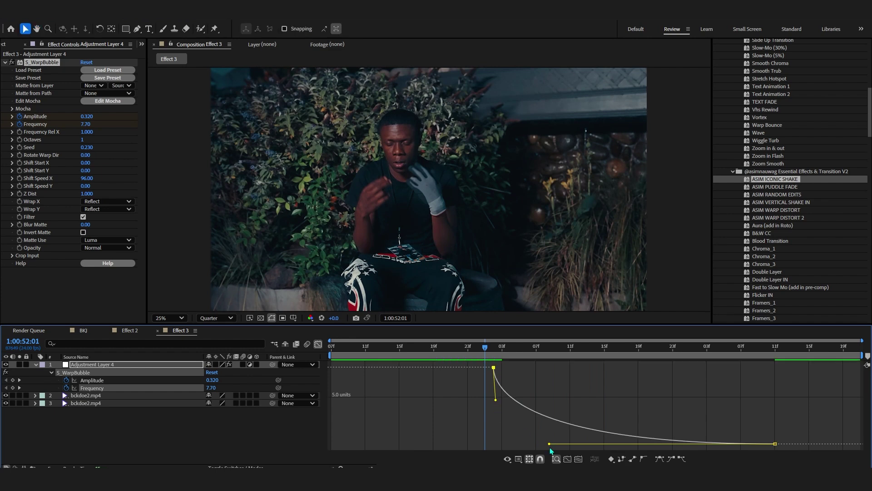
click(493, 349)
key(space)
key(space)
- Return to the layer bar view and apply Easy Ease to both Amplitude keyframes
click(318, 344)
drag(461, 382, 838, 375)
key(F9)
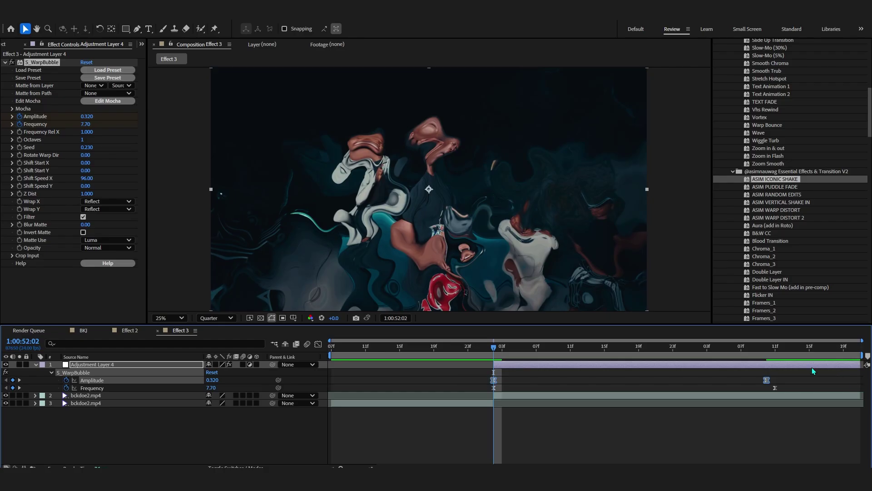
- Reshape the Amplitude curve in the Graph Editor to fall steeply from the first keyframe and level off, returning to the layer bars
click(318, 344)
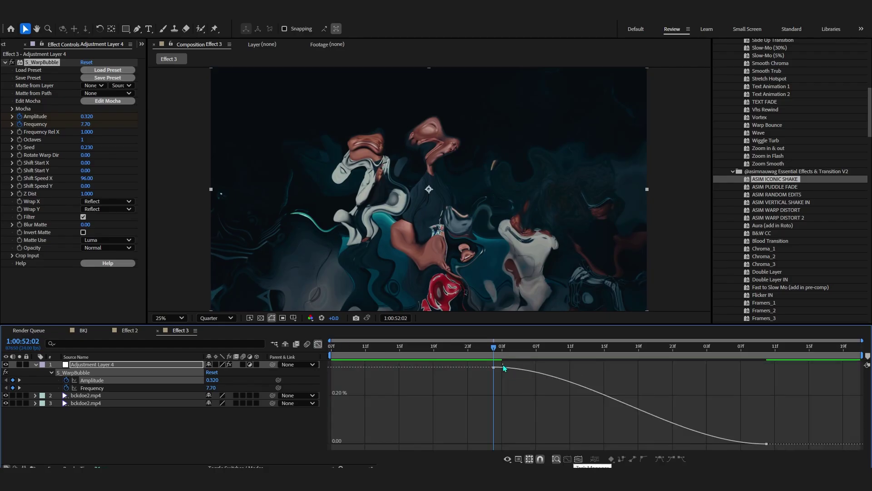
drag(584, 367, 427, 415)
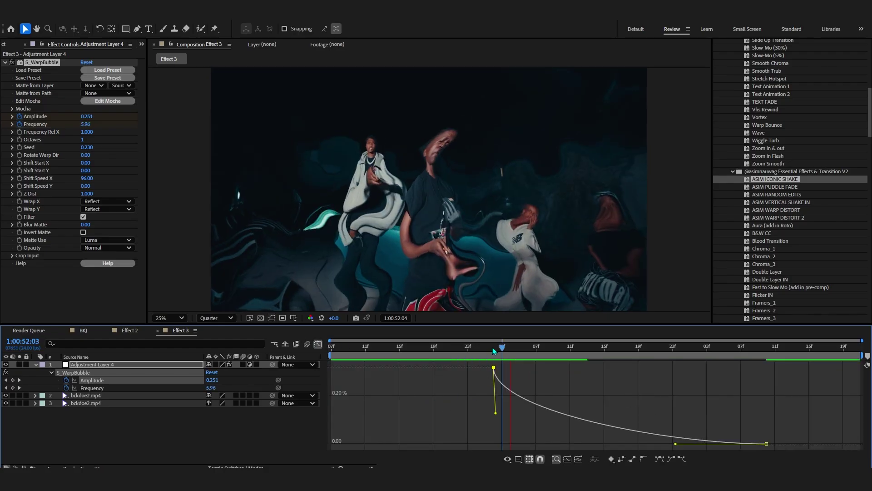
click(318, 344)
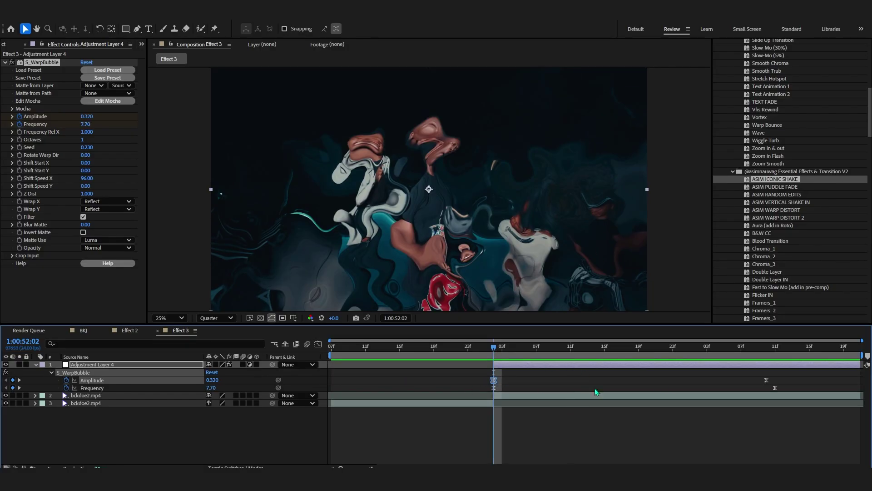
- Add the expression time*50 to the S_WarpBubble Seed and preview the transition
alt+click(20, 148)
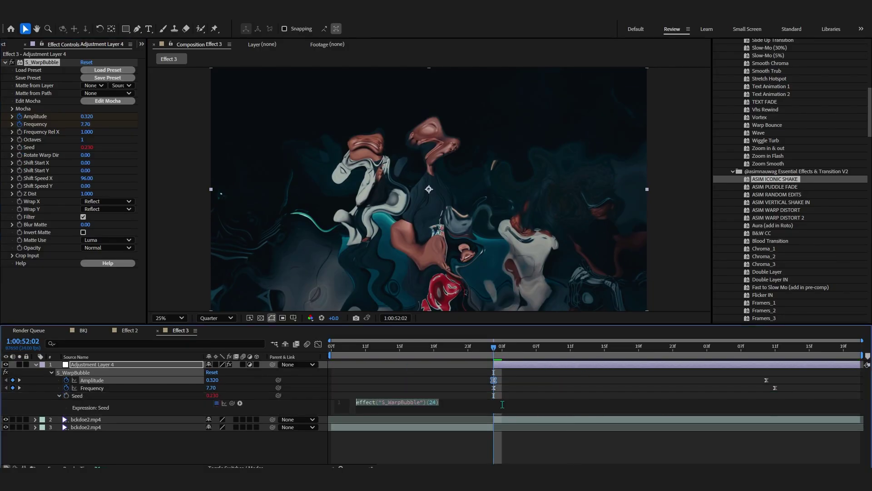
text(time*)
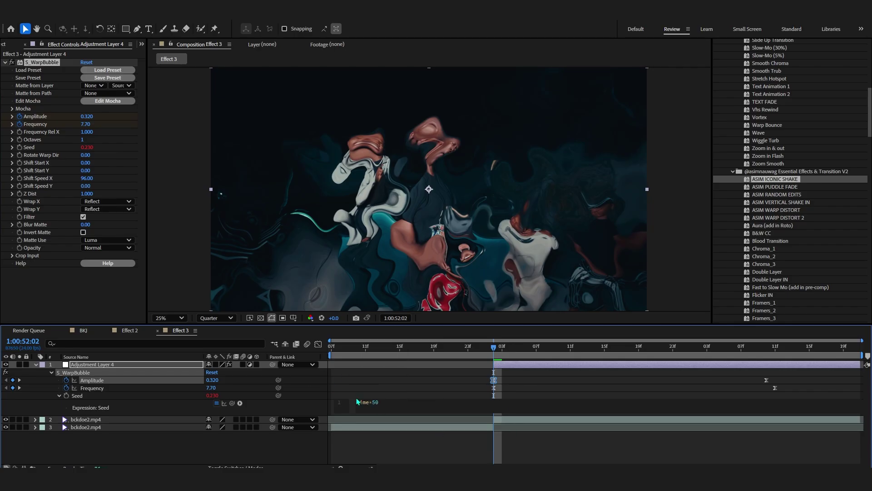
click(392, 428)
drag(496, 352, 471, 353)
key(space)
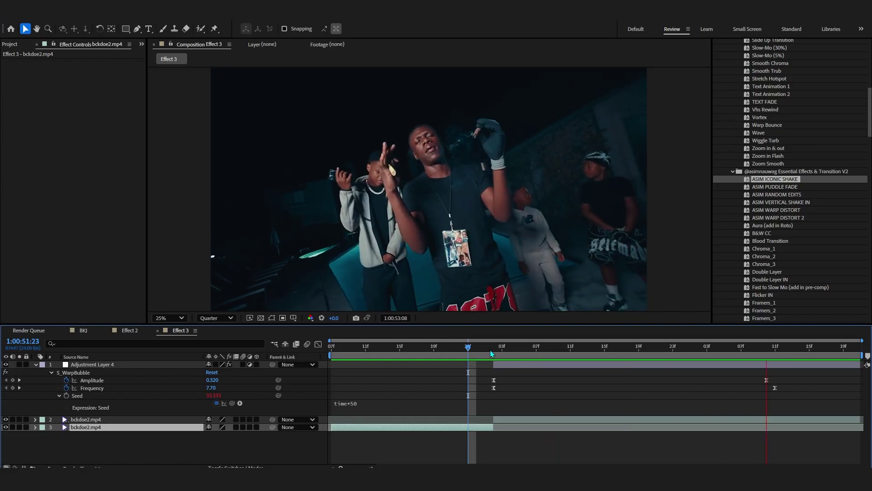
- Change the Seed expression to time*5 and preview the warp from 1:00:52:02
click(497, 348)
click(494, 348)
click(423, 403)
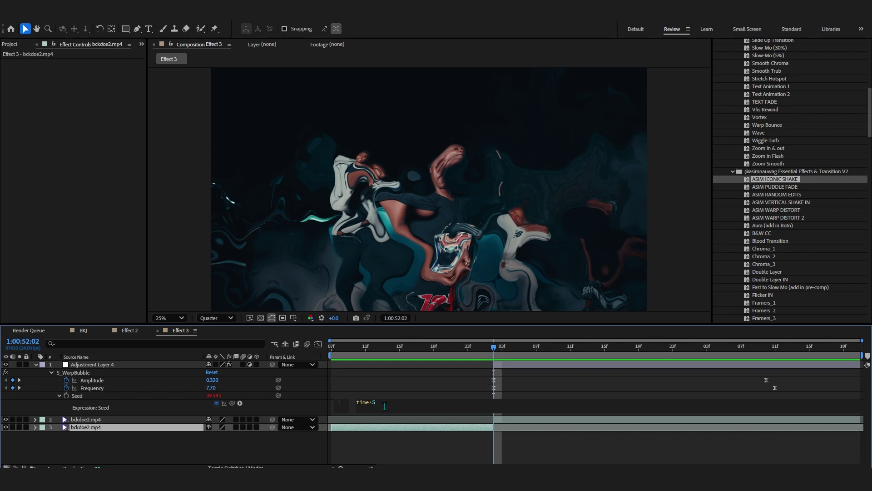
click(408, 382)
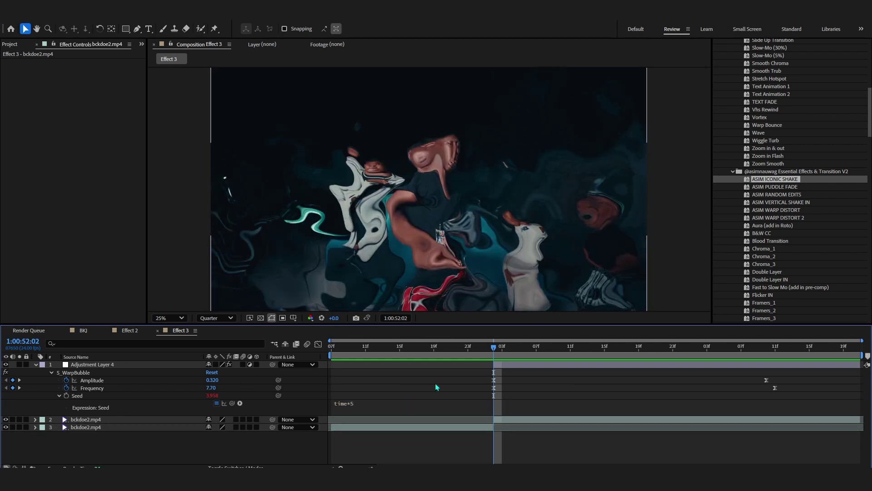
key(space)
key(space)
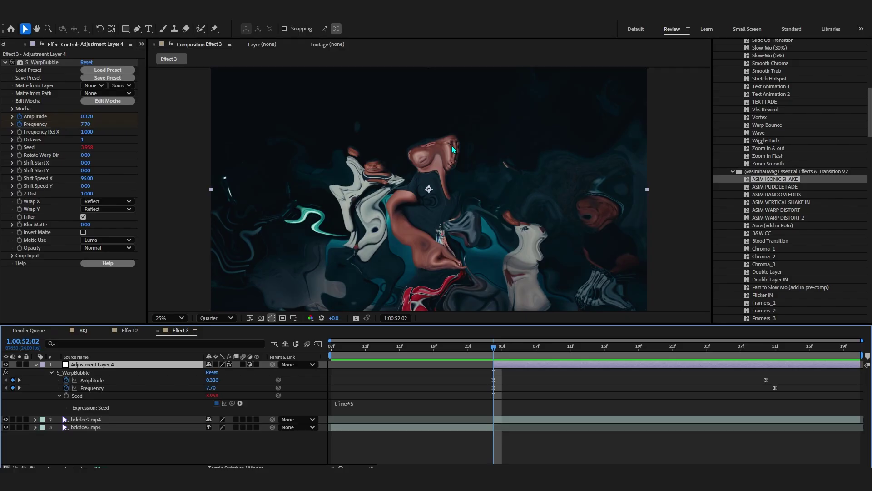
- Apply S_DistortChroma to the adjustment layer with Amount 1.360, Blur Lens 1796 and Steps 30
key(ctrl+space)
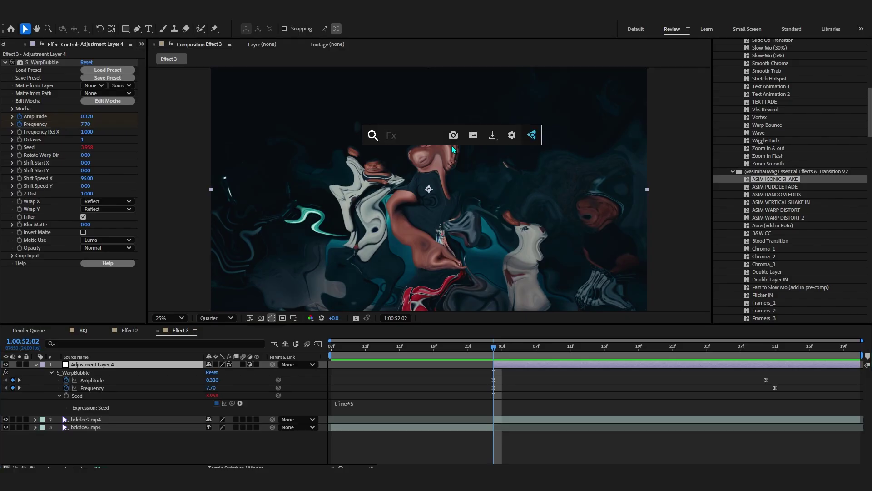
text(S_distor)
click(517, 189)
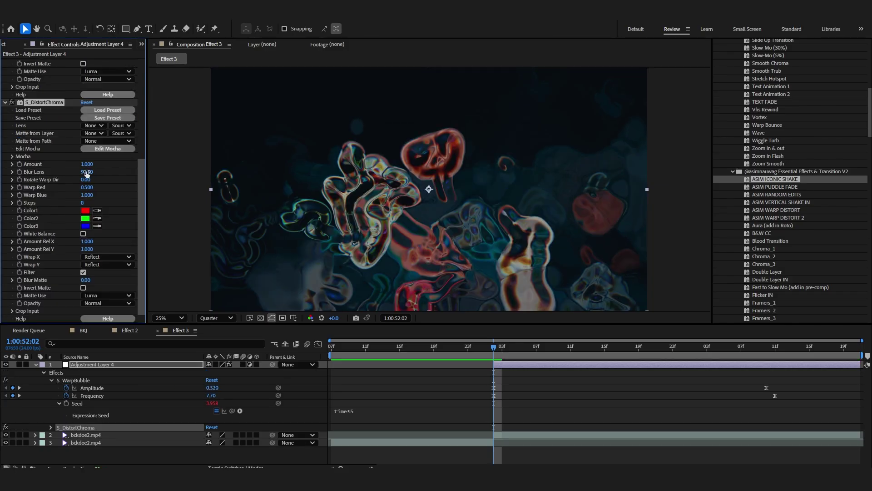
drag(87, 172, 186, 172)
drag(91, 164, 108, 168)
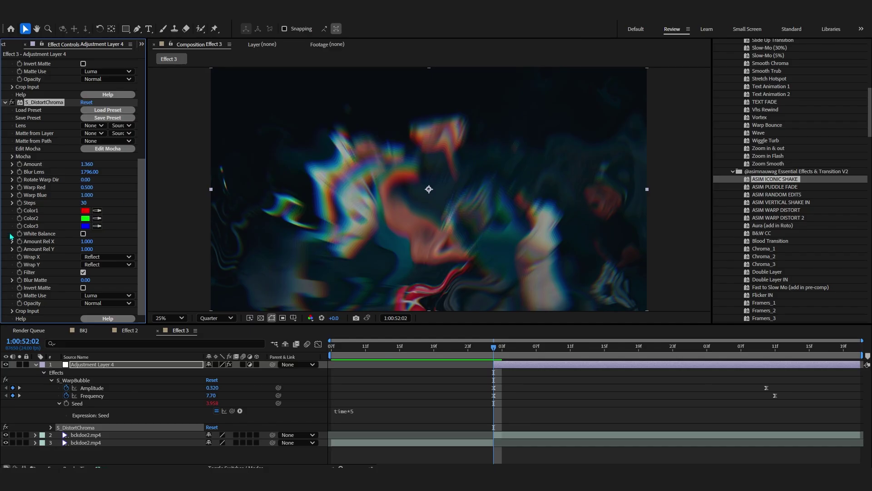
- Keyframe the S_DistortChroma Amount from 1.360 at 1:00:52:02 to 0 at 1:00:53:09 and preview it
drag(530, 349, 759, 384)
drag(92, 162, 92, 162)
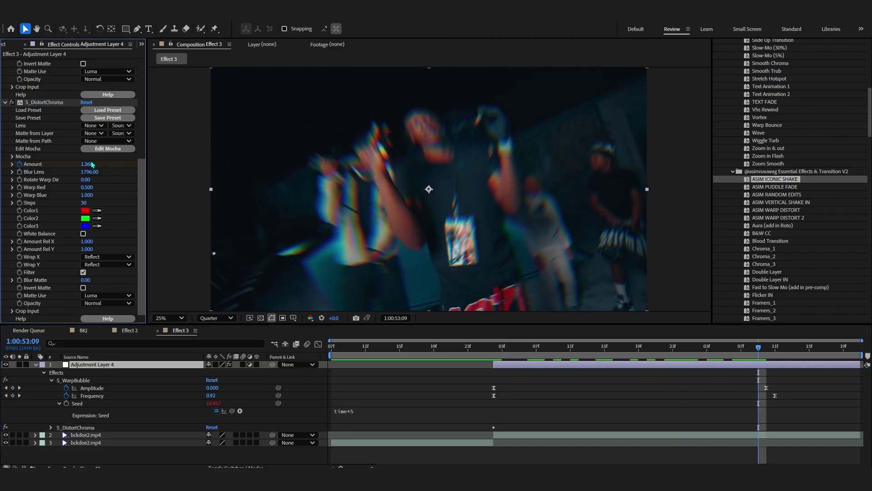
text(0)
key(Return)
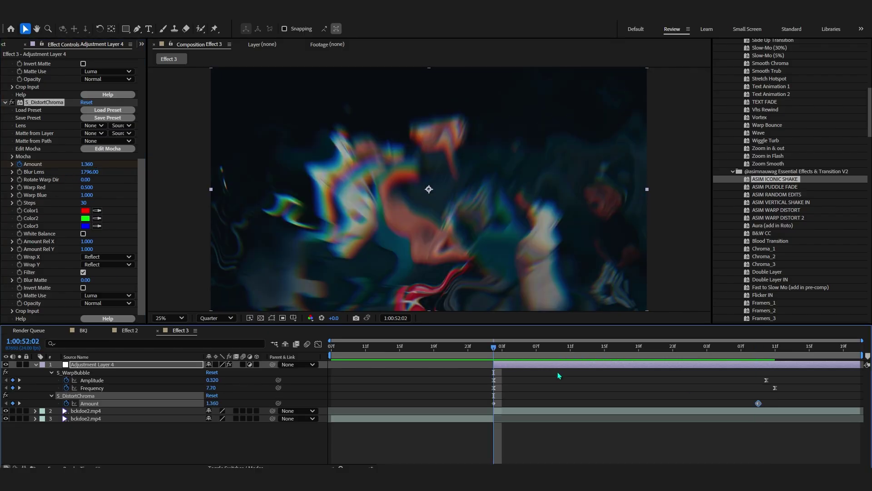
key(space)
- Easy Ease both S_DistortChroma Amount keyframes, reshape their curve to drop steeply at the start, and preview the result
drag(454, 400, 836, 413)
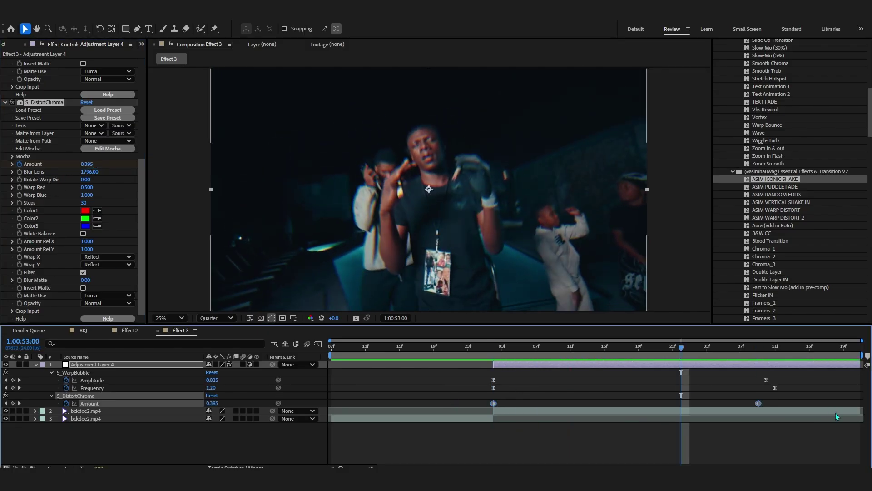
click(318, 344)
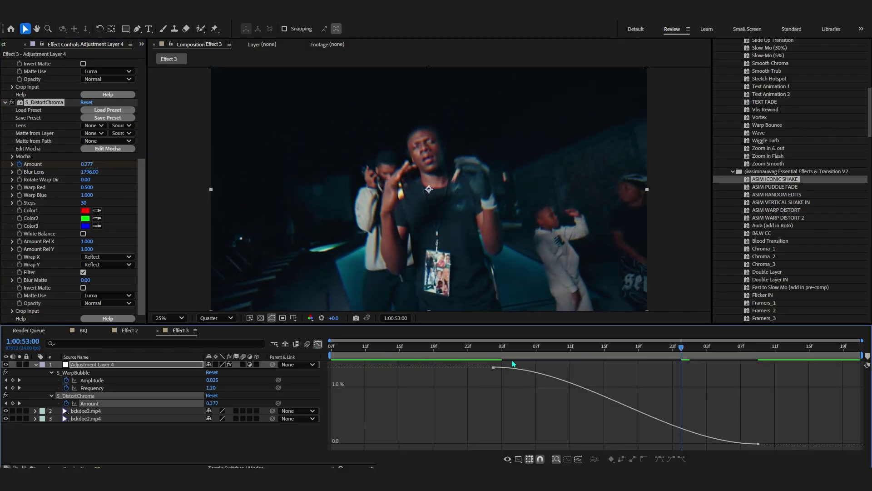
drag(581, 367, 496, 403)
click(495, 351)
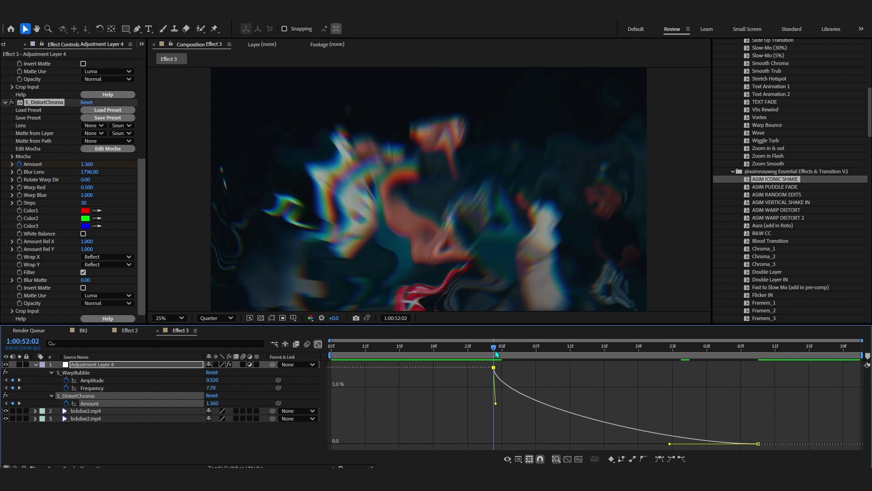
key(space)
key(space)
key(space)
key(space)
key(space)
key(shift+F3)
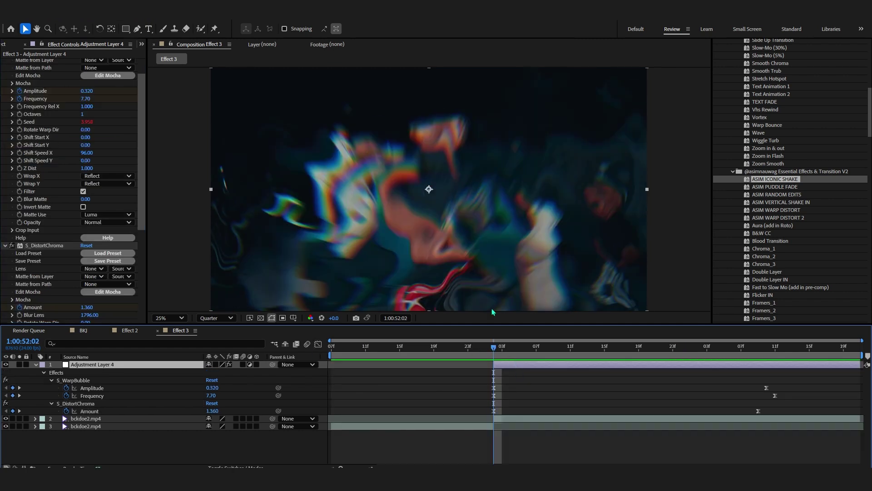
- Apply the Exposure effect and keyframe Exposure from 3.53 at 1:00:52:02 to 0 at 1:00:52:10
key(ctrl+space)
text(ex)
click(435, 140)
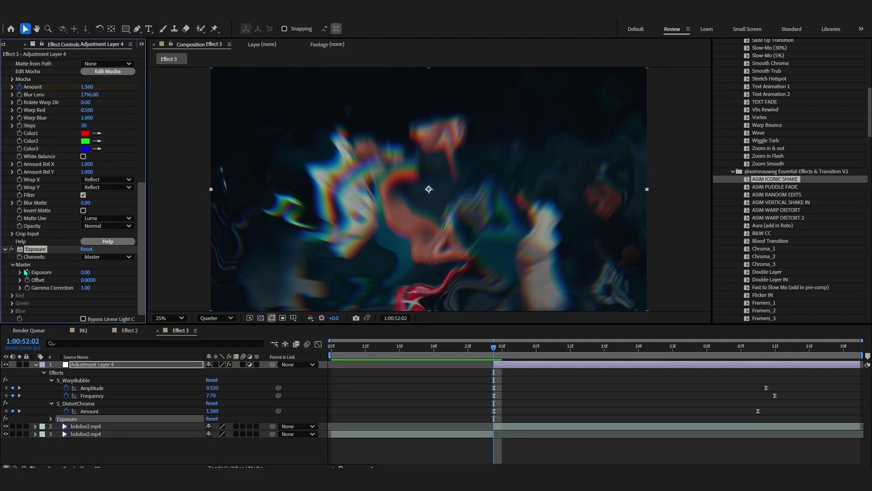
key(u)
drag(494, 419, 562, 422)
drag(210, 418, 387, 419)
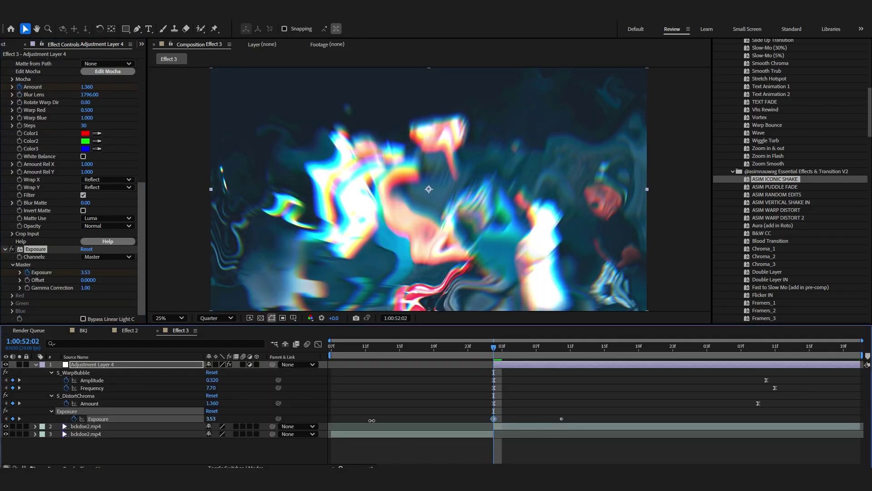
- Apply Optics Compensation with Reverse Lens Distortion enabled and keyframe Field Of View at 113.1 at 1:00:52:02
key(ctrl+space)
text(op)
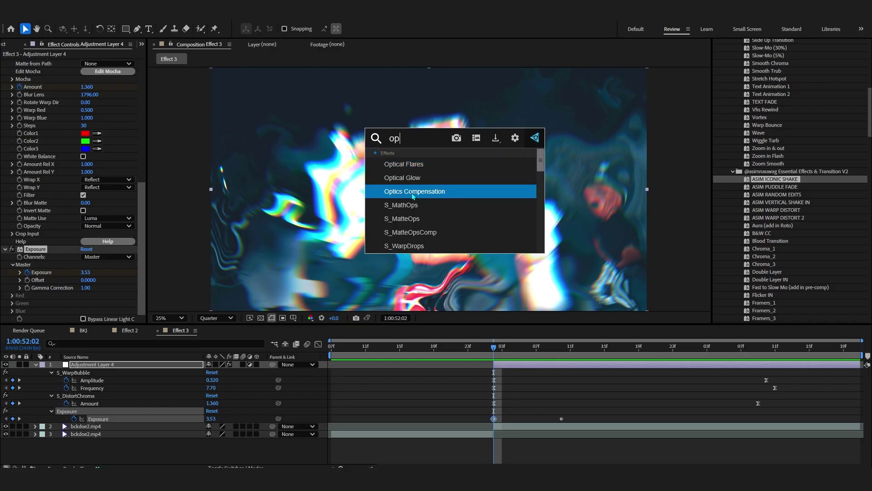
key(Return)
click(83, 288)
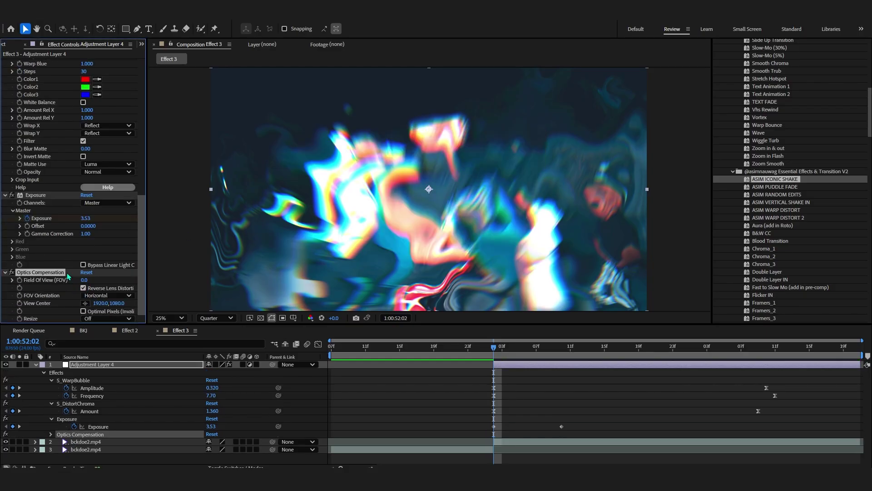
click(83, 287)
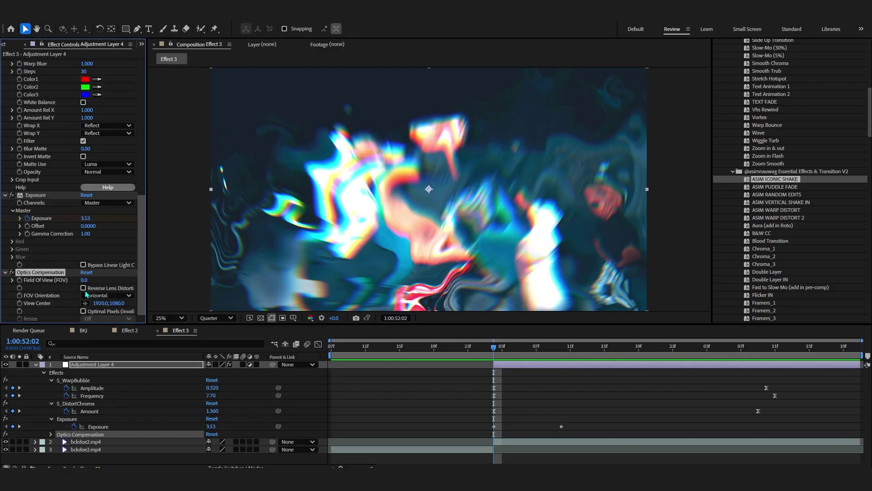
drag(85, 280, 75, 318)
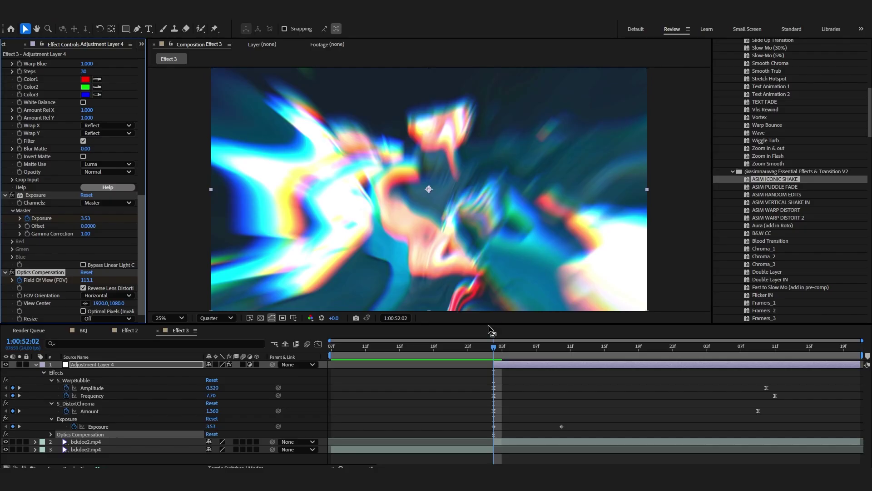
- Set the Field Of View to 0 at 1:00:53:09 and preview the transition from the cut
key(u)
key(space)
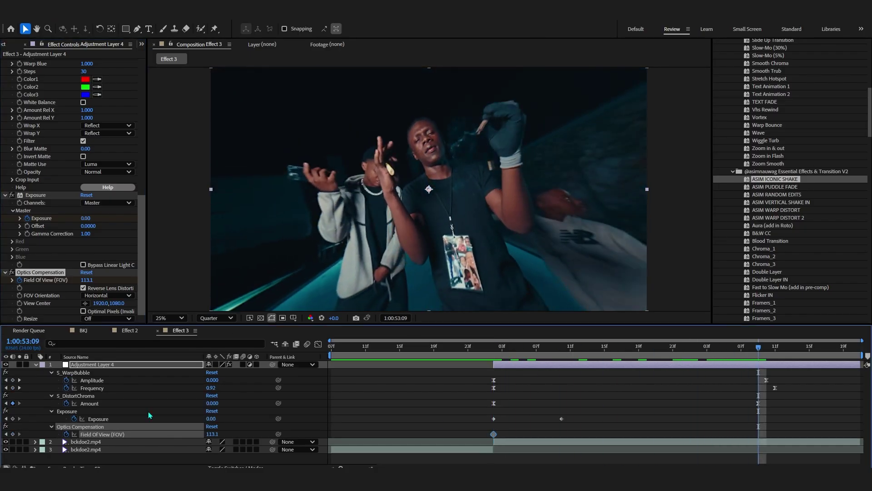
text(0)
click(399, 451)
click(494, 348)
key(space)
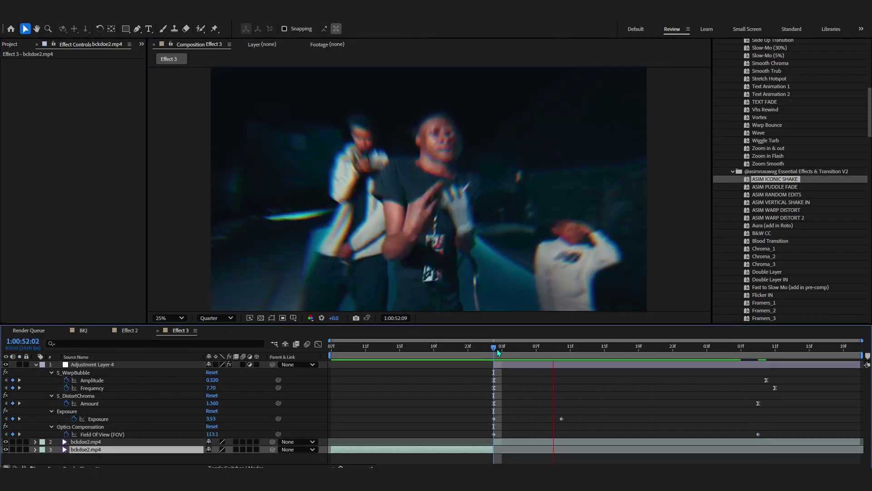
key(space)
key(space)
key(space)
- Move the second Field Of View keyframe earlier, to about 1:00:53:02
click(759, 435)
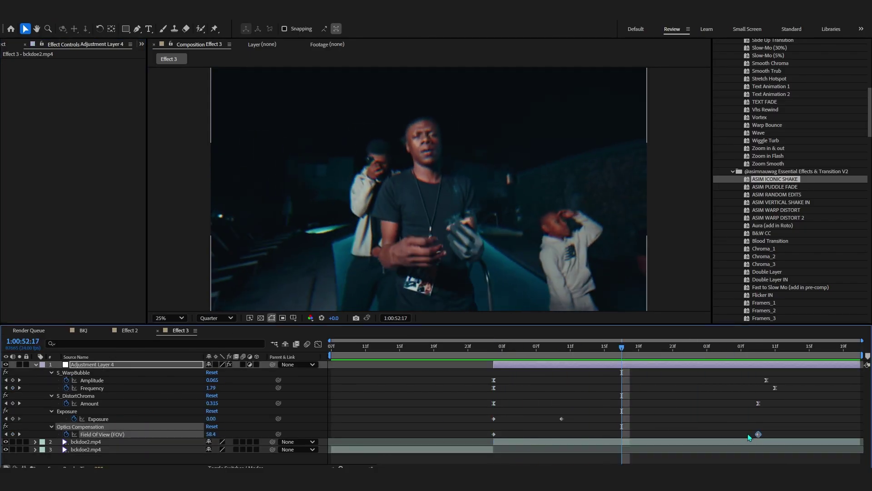
click(749, 435)
drag(758, 435, 699, 435)
- Easy Ease both Field Of View keyframes, reshape their curve to drop steeply at the start, and preview the transition
drag(722, 432, 408, 441)
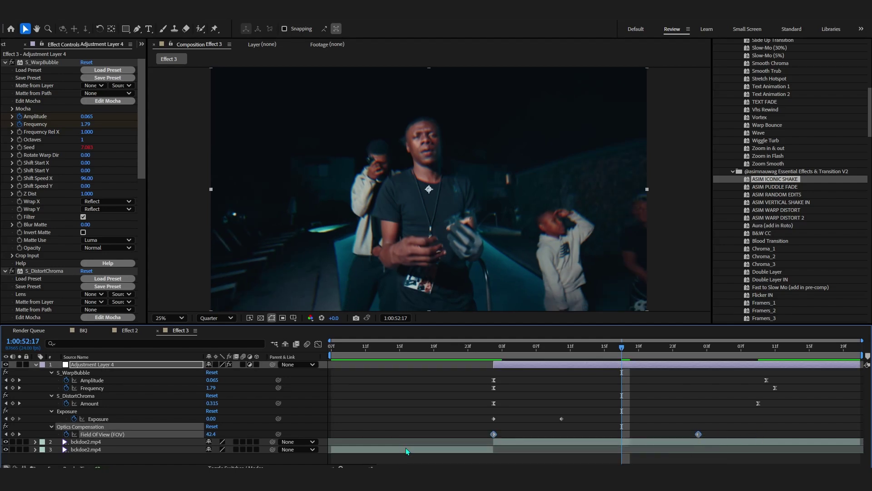
click(318, 344)
drag(561, 367, 477, 409)
click(468, 347)
key(space)
click(318, 343)
- Apply the S_Flicker effect to the adjustment layer and set its Amplitude to 1.4300
key(ctrl+space)
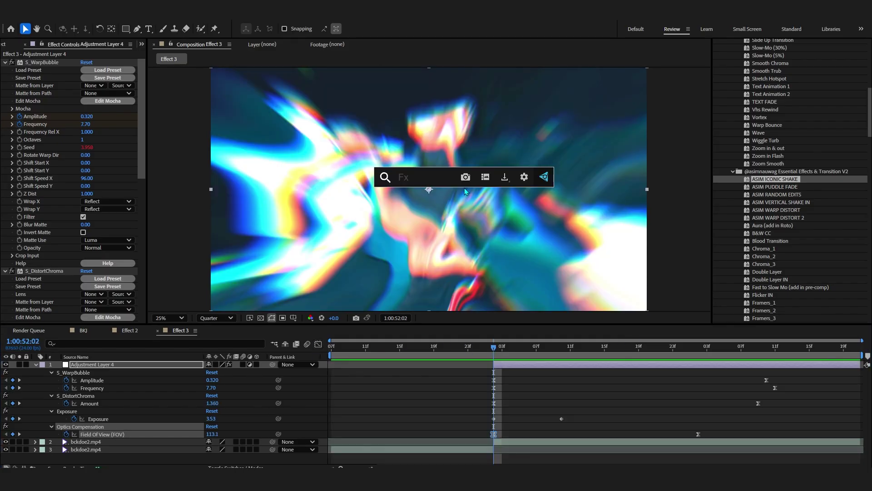
text(flick)
key(Return)
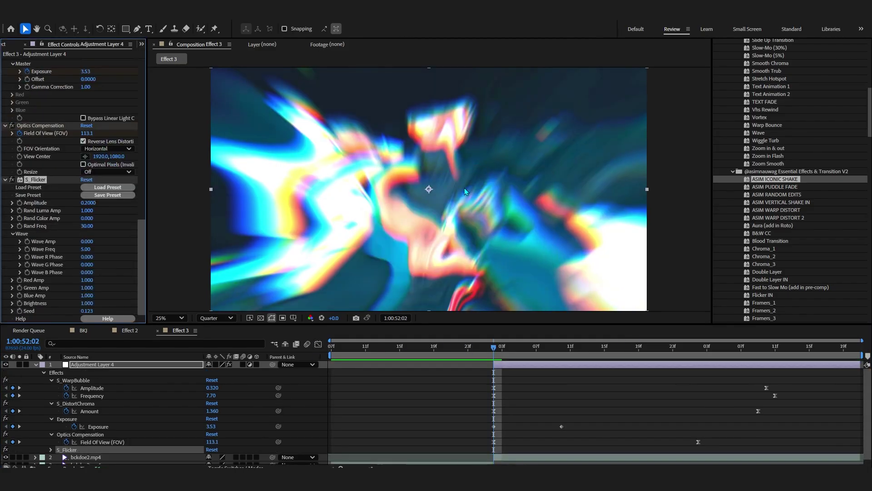
drag(94, 202, 141, 205)
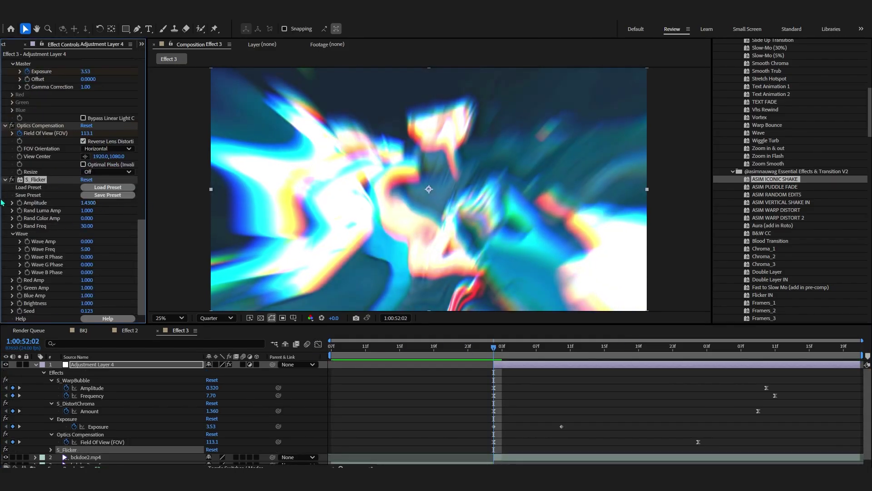
- Keyframe the S_Flicker Amplitude from 1.4300 at 1:00:52:02 to 0 at 1:00:53:09 and preview the whole transition
key(space)
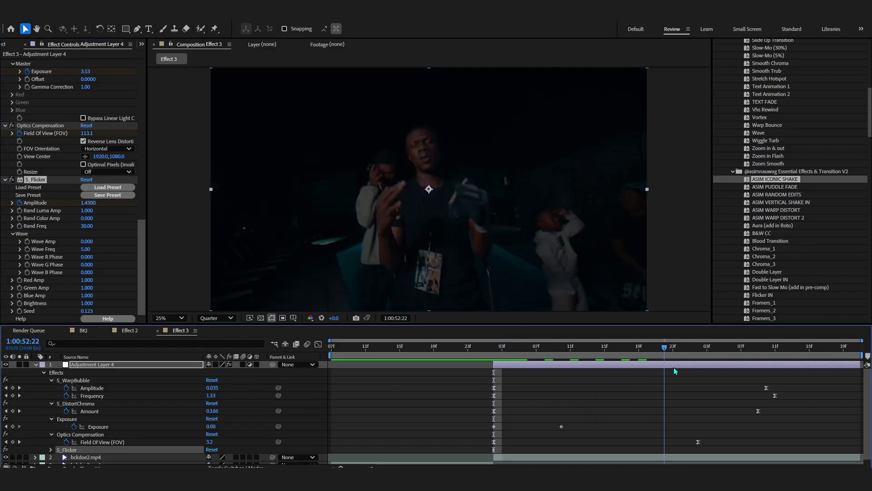
drag(81, 202, 19, 219)
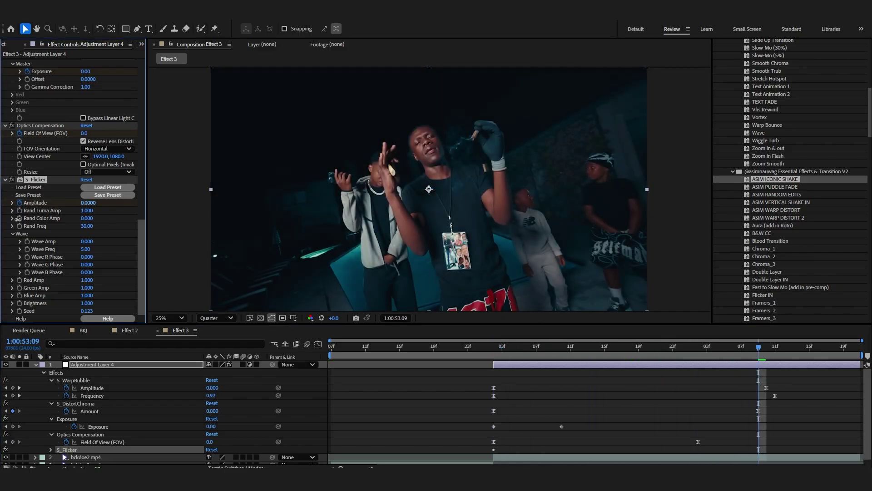
key(space)
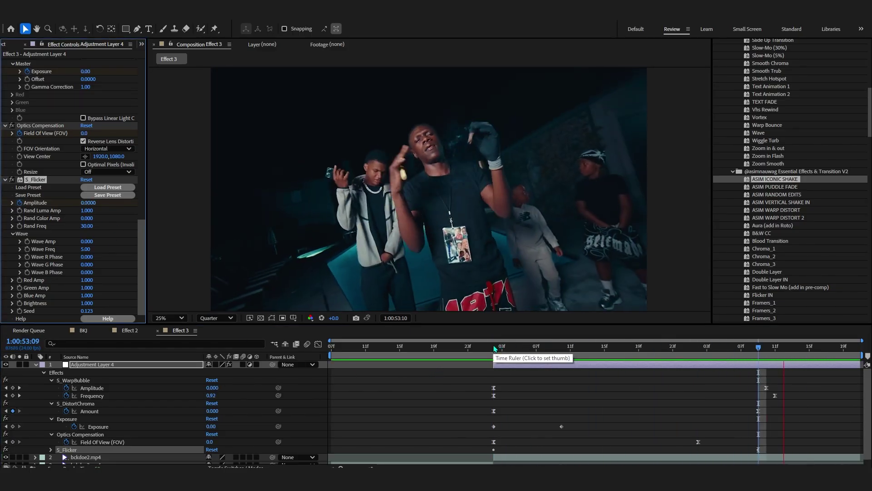
key(space)
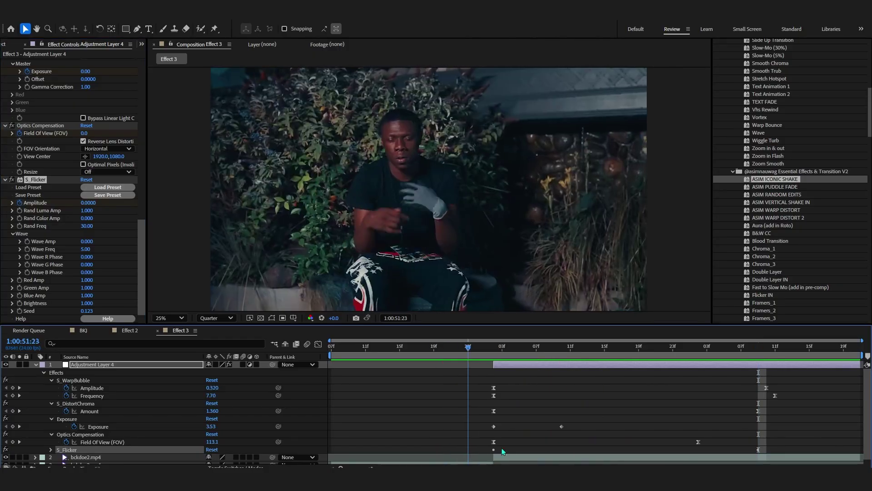
- Collapse and hide the finished adjustment layer, and create a new adjustment layer on top of it
drag(566, 444, 468, 457)
key(i)
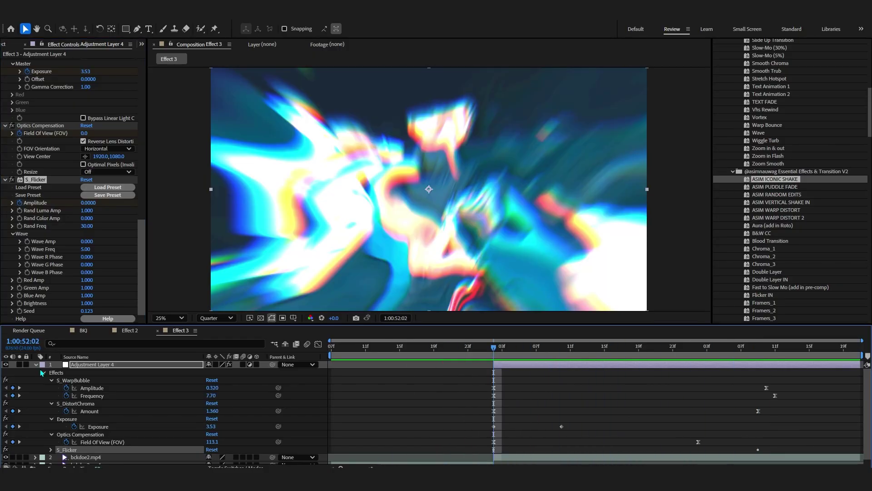
click(35, 365)
click(5, 364)
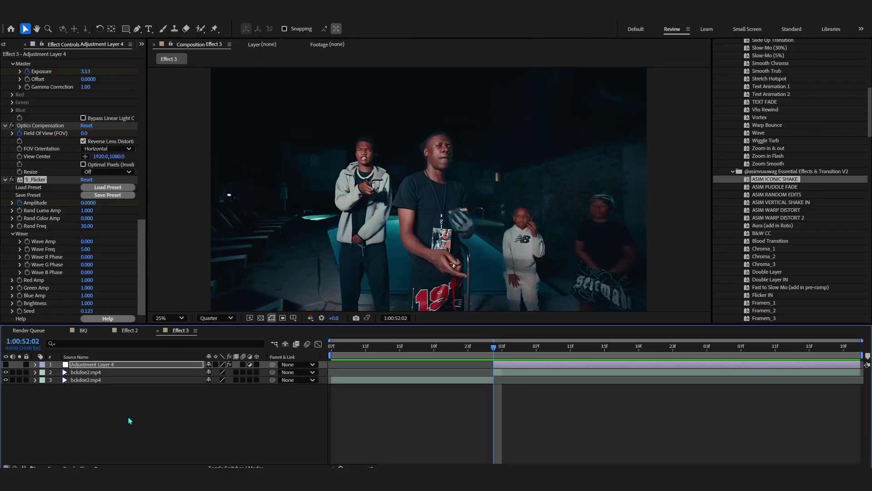
right_click(135, 418)
mouse_move(163, 313)
click(329, 384)
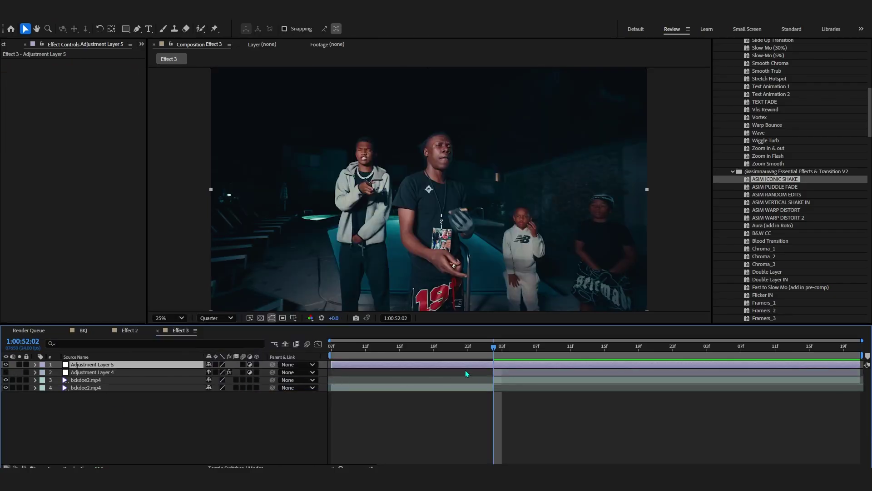
- Apply the ASIM BEST WIGGLE preset to the new adjustment layer at 1:00:52:02 and preview it
scroll(827, 320, up, 15)
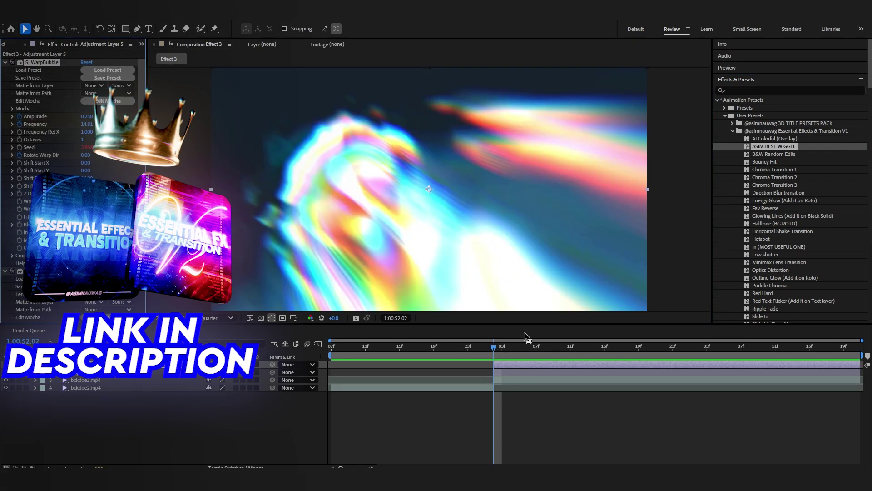
drag(497, 348, 434, 347)
key(space)
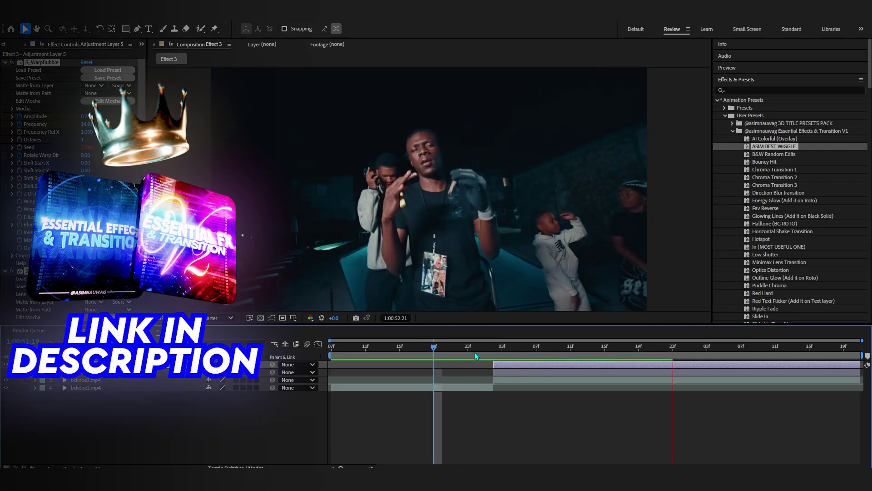
click(475, 352)
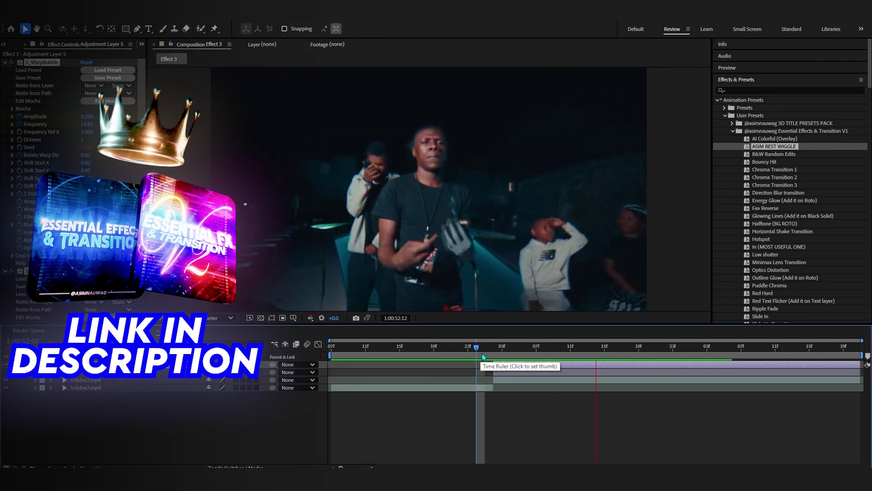
- Try the Hard Wiggle 2 and Hard Wiggle presets from the V2 pack on the adjustment layer, previewing each
scroll(747, 263, down, 10)
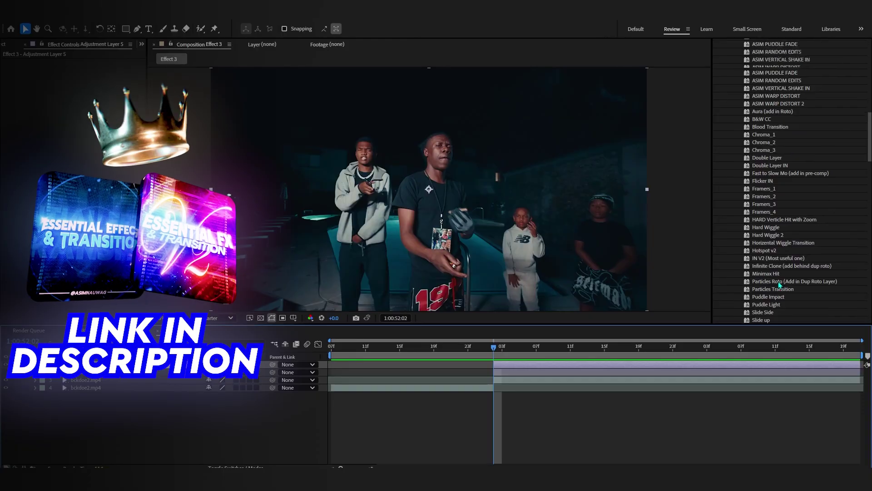
double_click(777, 235)
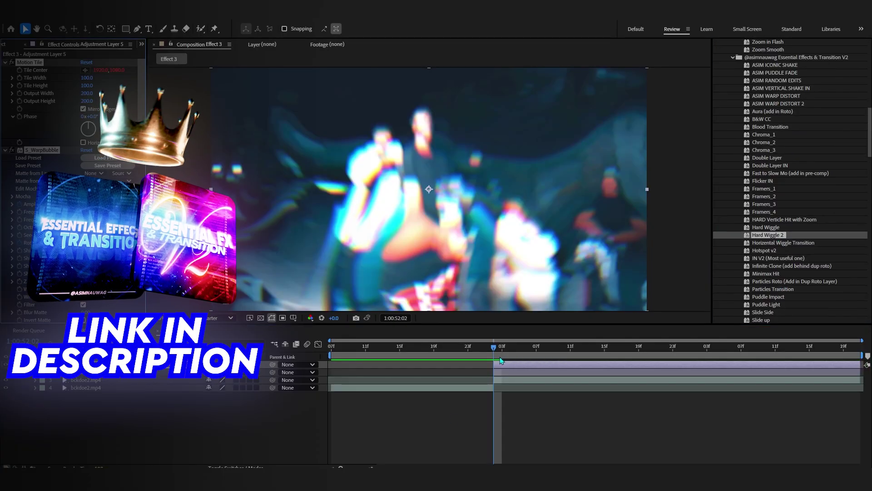
click(485, 347)
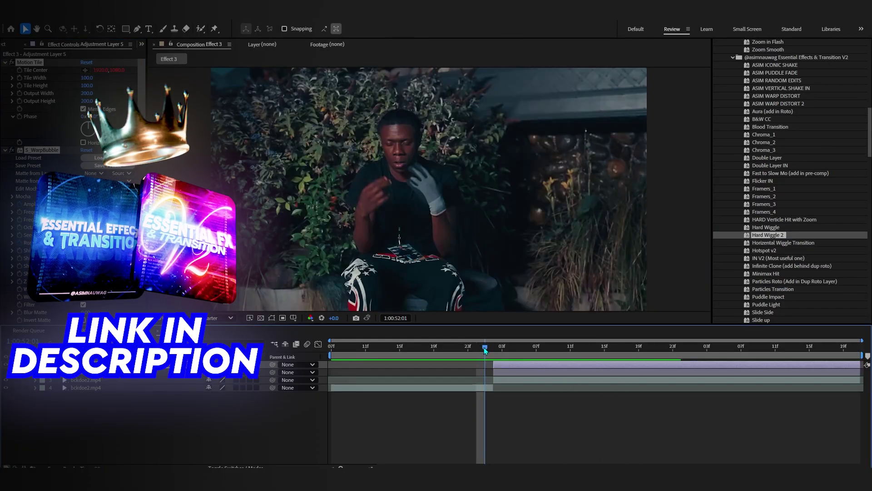
drag(486, 350, 490, 352)
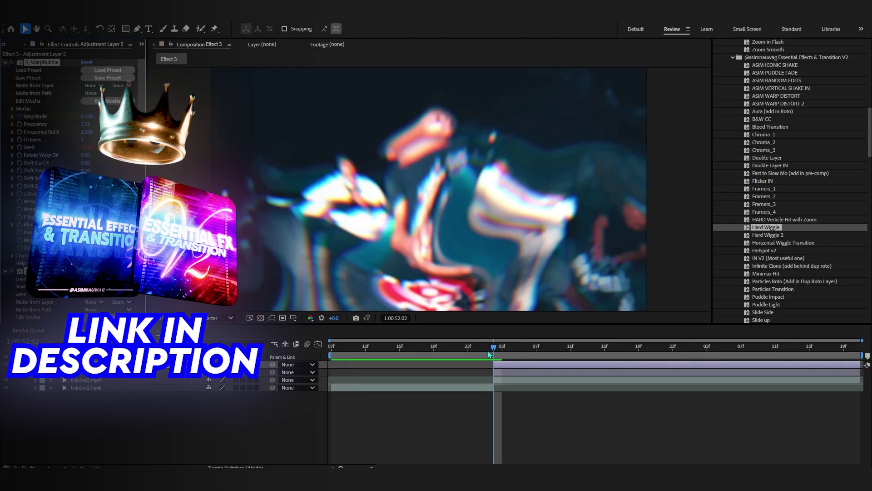
key(space)
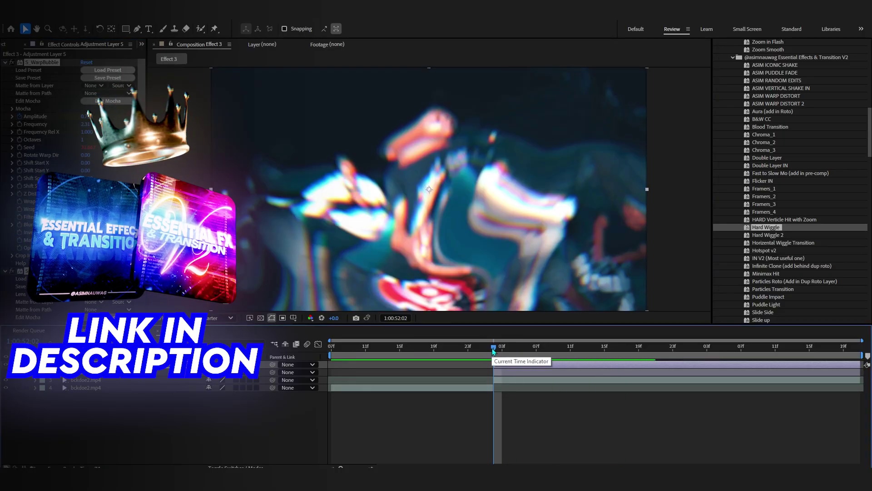
key(space)
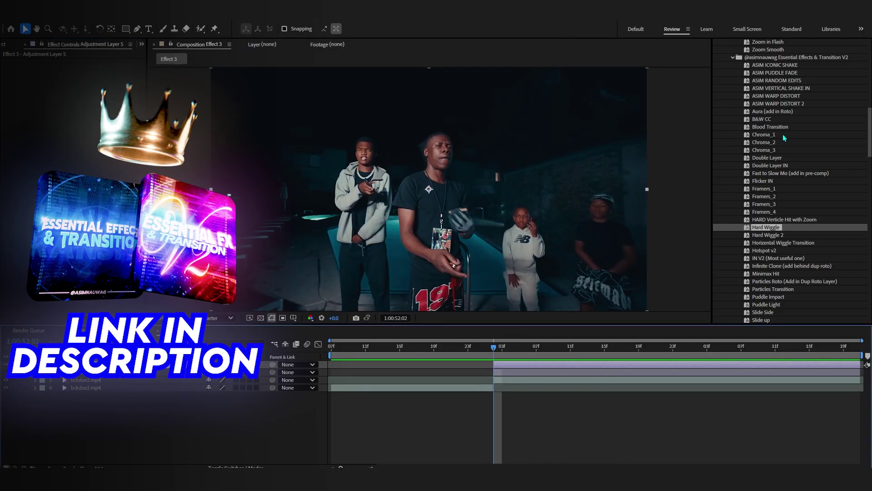
- Apply the ASIM WARP DISTORT preset, shift the adjustment layer earlier to start at about 1:00:51:21, and preview the transition
click(772, 97)
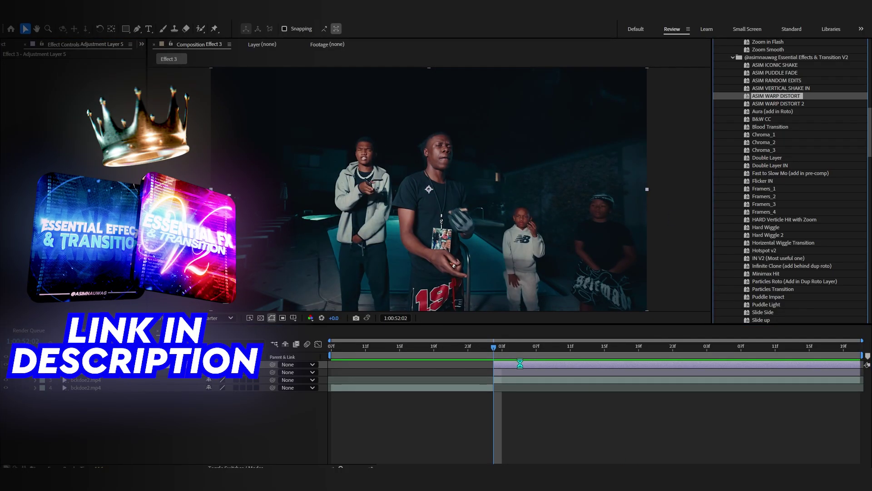
drag(535, 365, 502, 347)
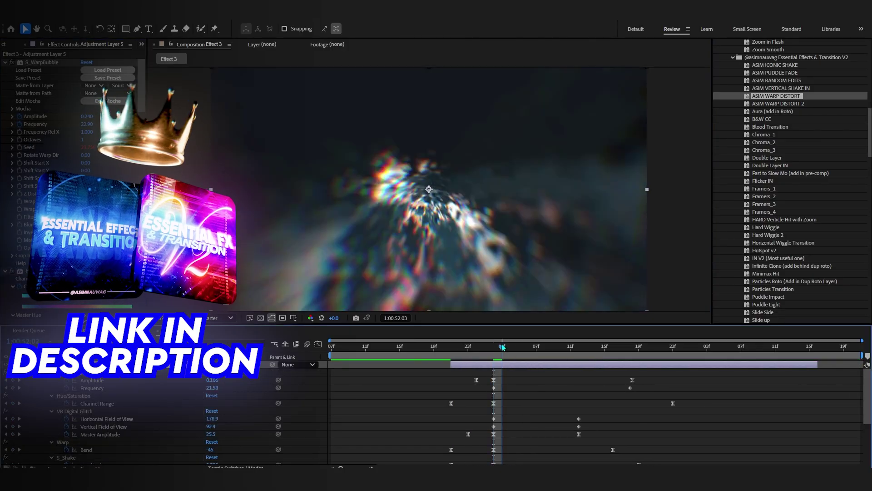
key(space)
click(441, 347)
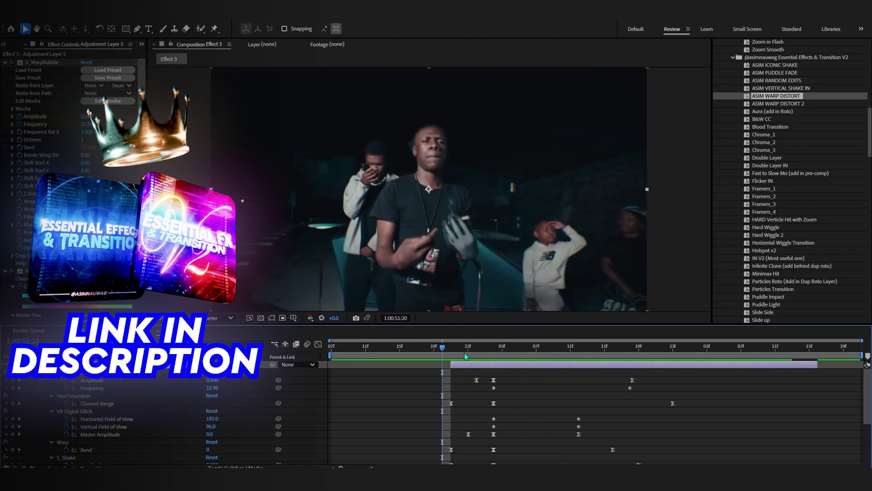
drag(441, 348, 467, 357)
key(space)
click(450, 350)
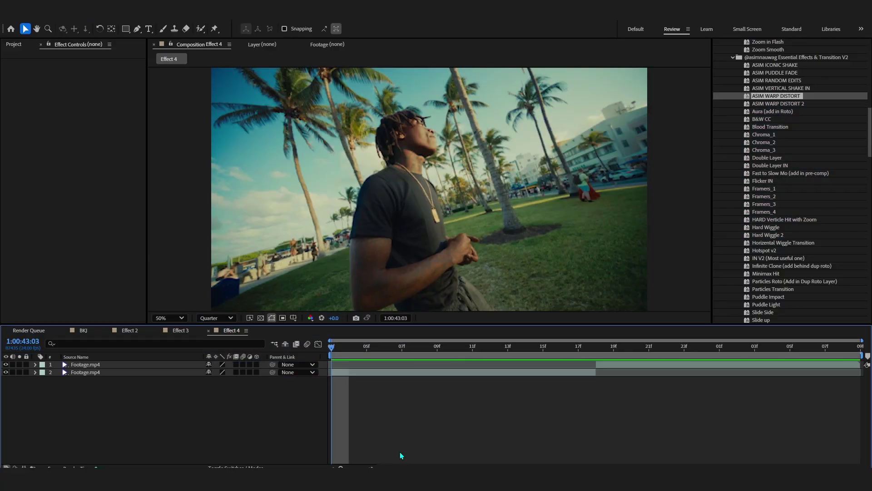
- Create an adjustment layer above the clips in the Effect 4 composition and apply S_DistortChroma to it
right_click(390, 417)
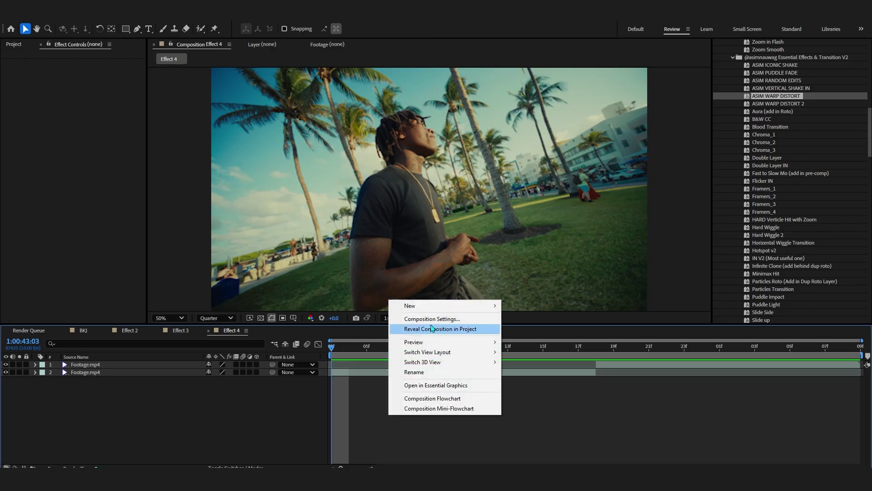
mouse_move(481, 306)
click(544, 383)
key(ctrl+space)
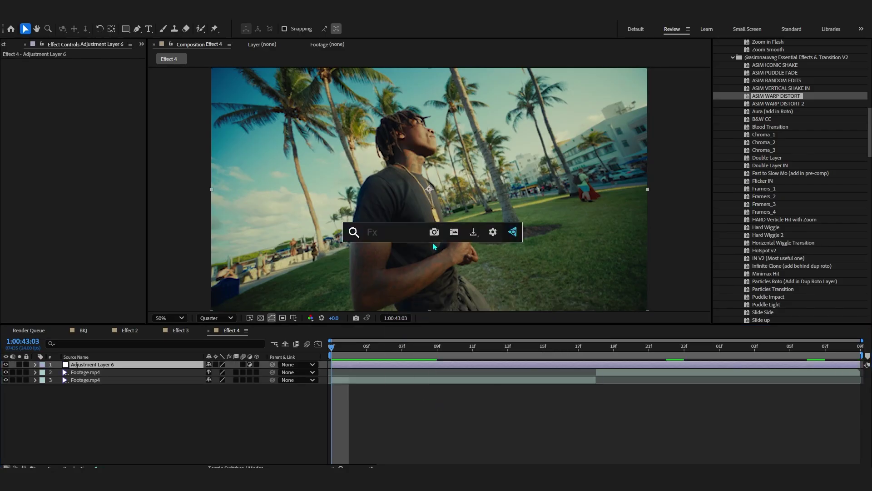
text(s_distor)
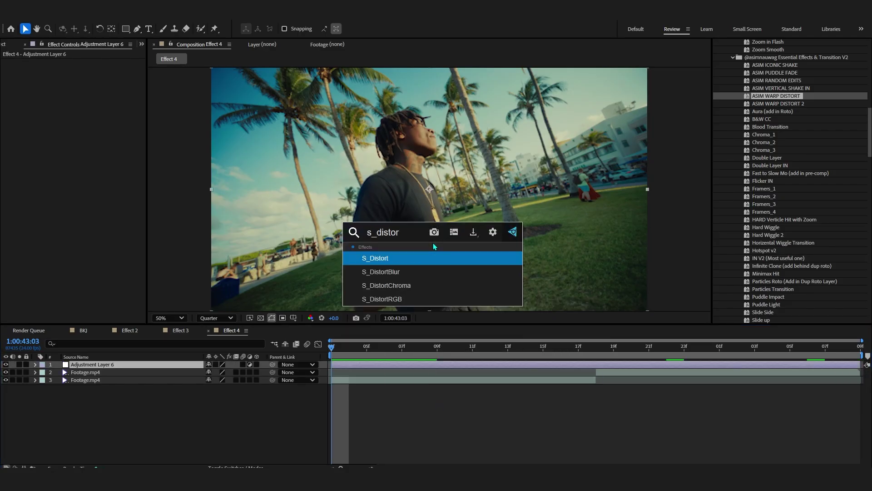
click(391, 285)
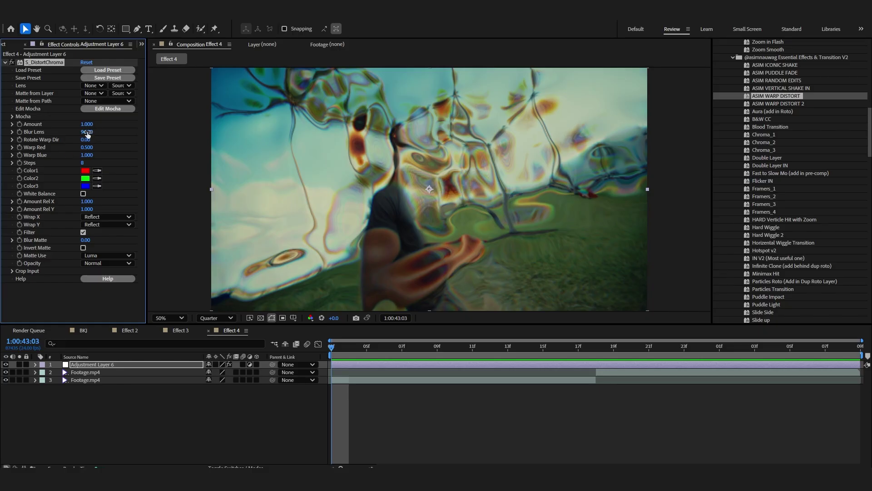
- Set the S_DistortChroma Blur Lens to 1240 and keyframe Amount at 0 at 1:00:43:03
drag(89, 134, 617, 147)
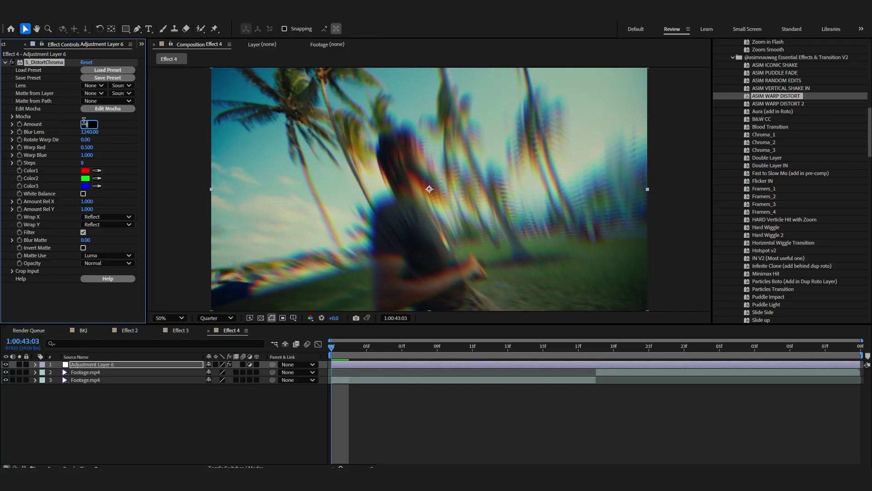
key(Return)
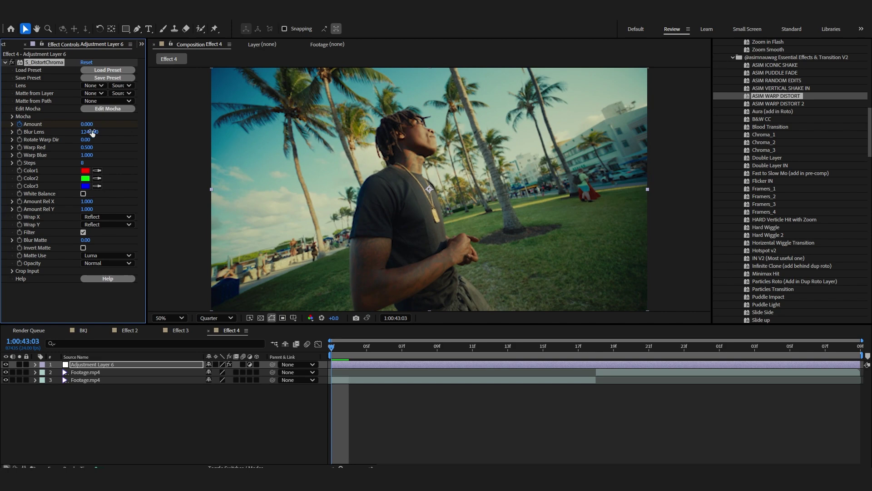
key(u)
- Keyframe Amount at 2.250 at 1:00:43:17, just before the cut, and set Rotate Warp Dir to 184
drag(432, 350, 584, 386)
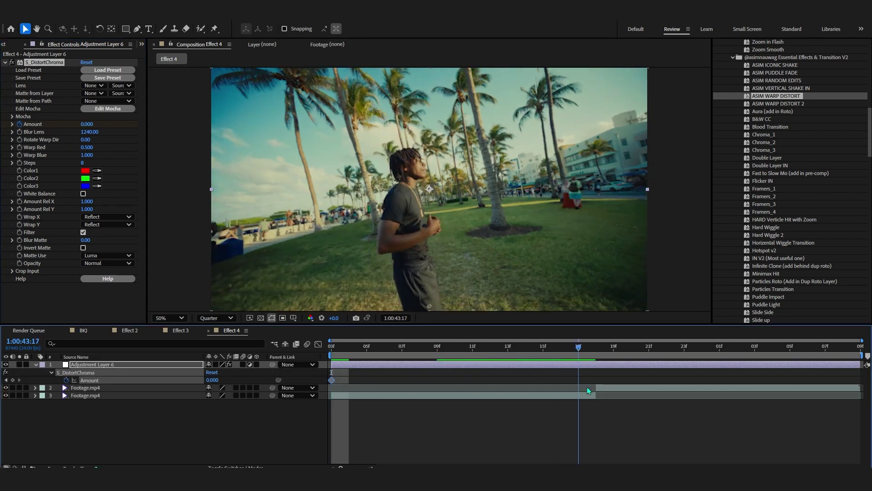
click(564, 395)
click(127, 371)
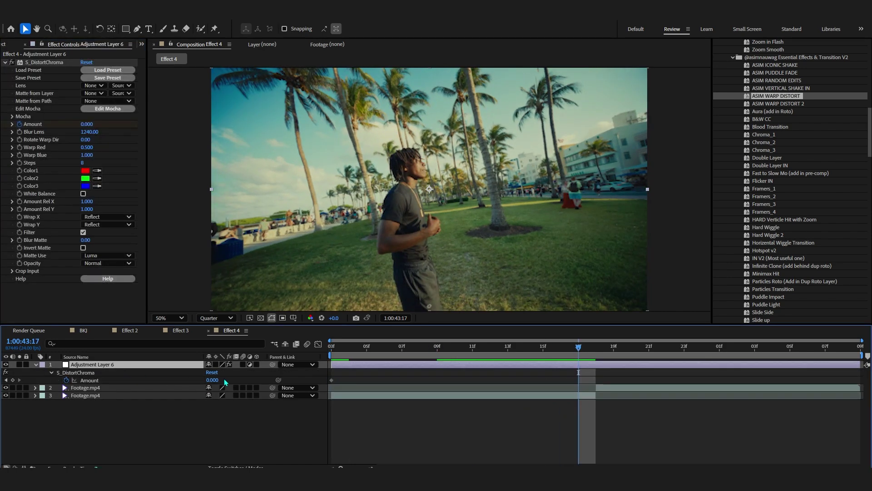
drag(220, 381, 308, 371)
drag(87, 141, 174, 143)
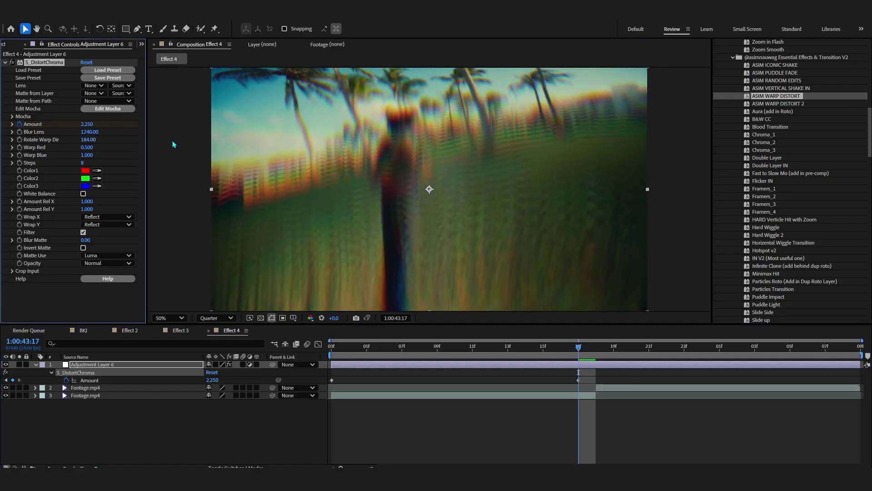
- Keyframe Amount at -10.130 on the second clip's first frame, 1:00:43:18, and preview the transition
drag(584, 359, 604, 371)
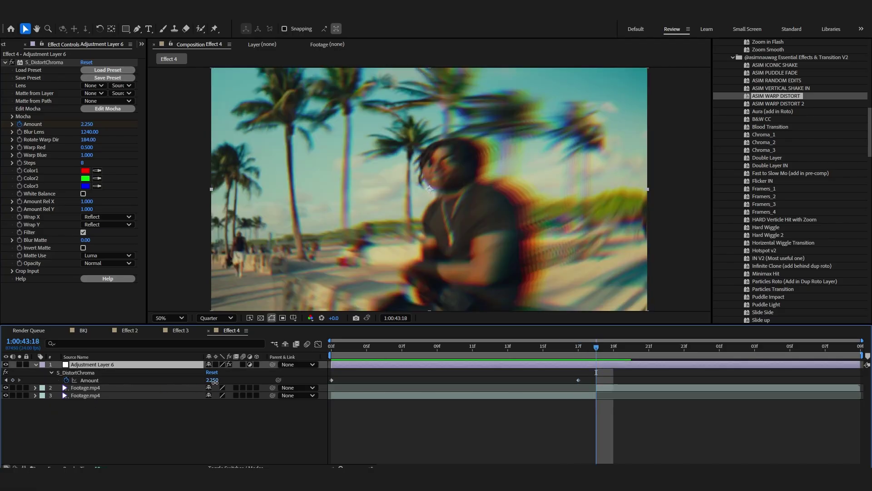
drag(214, 381, 48, 460)
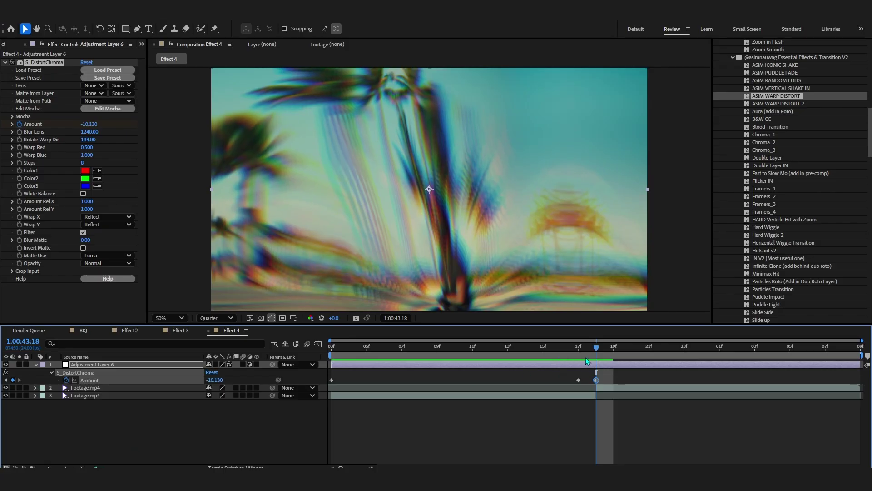
key(space)
key(space)
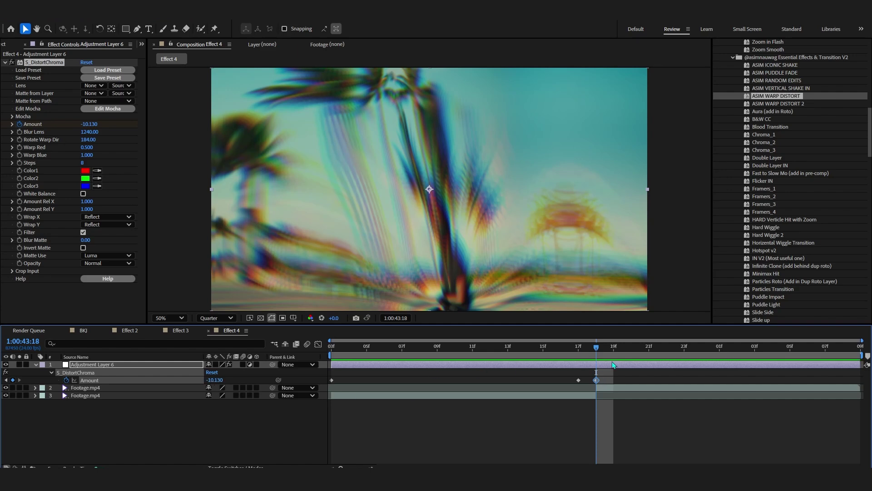
- Keyframe Amount back to 0 at 1:00:44:08 and Easy Ease all four Amount keyframes
drag(608, 350, 847, 389)
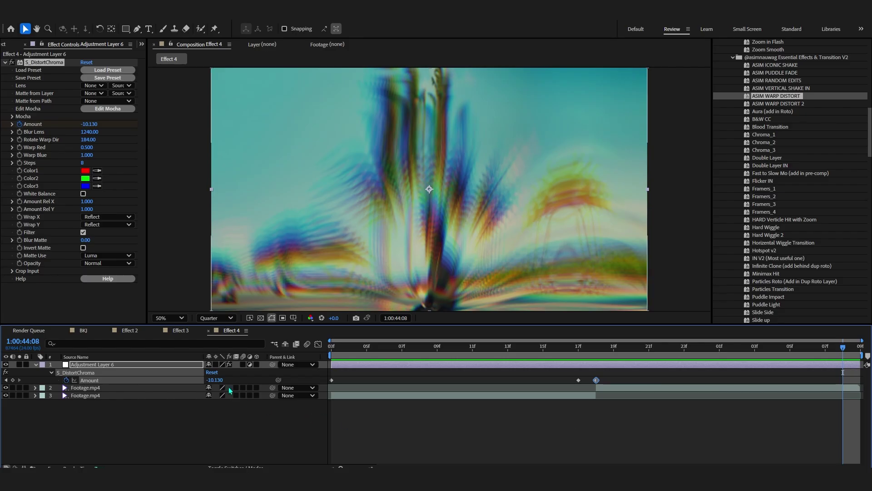
key(Return)
drag(320, 374, 859, 384)
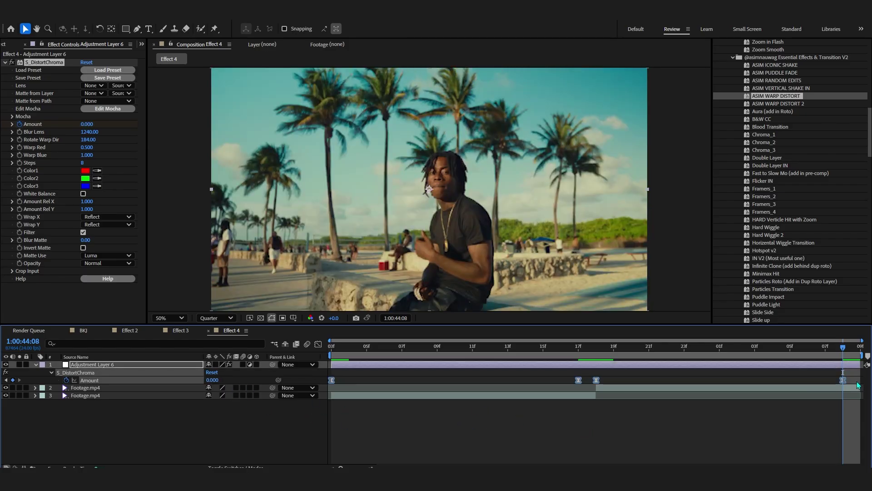
- Reshape the Amount value curve in the Graph Editor to rise steeply out of its lowest keyframe at 1:00:43:18
click(318, 344)
drag(553, 396, 553, 397)
drag(623, 420, 584, 448)
drag(620, 419, 568, 393)
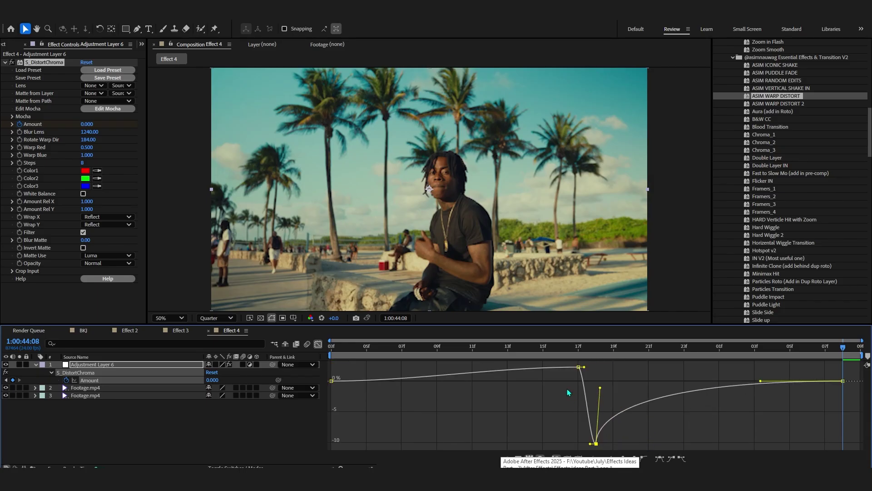
- Adjust the Amount curve to stay low and climb late into the 1:00:43:17 peak, and preview the transition
click(557, 378)
drag(507, 348, 418, 352)
scroll(529, 381, up, 1)
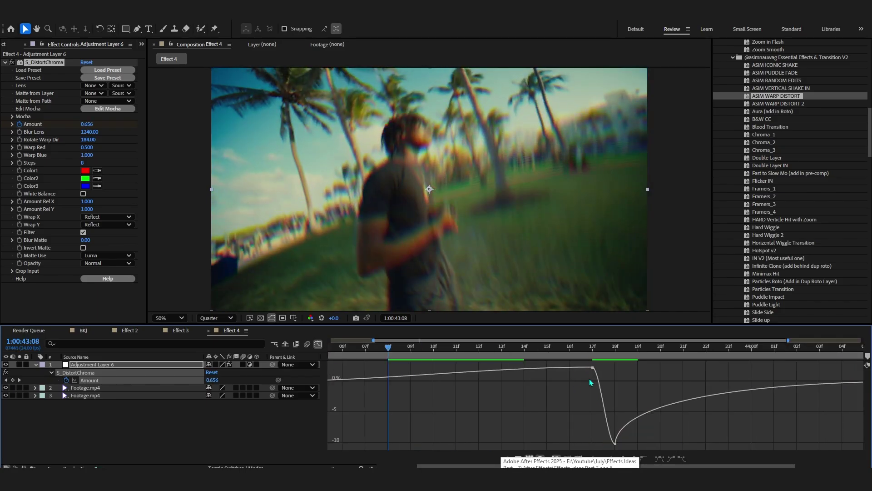
key(space)
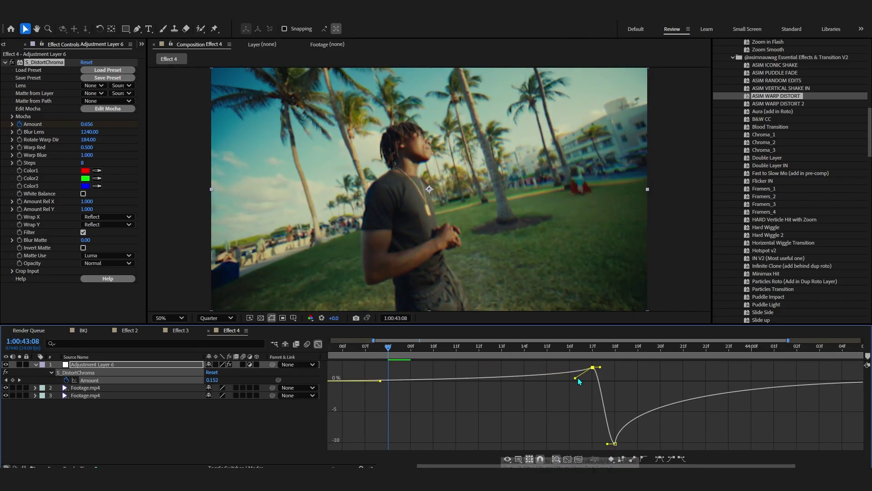
scroll(479, 399, down, 1)
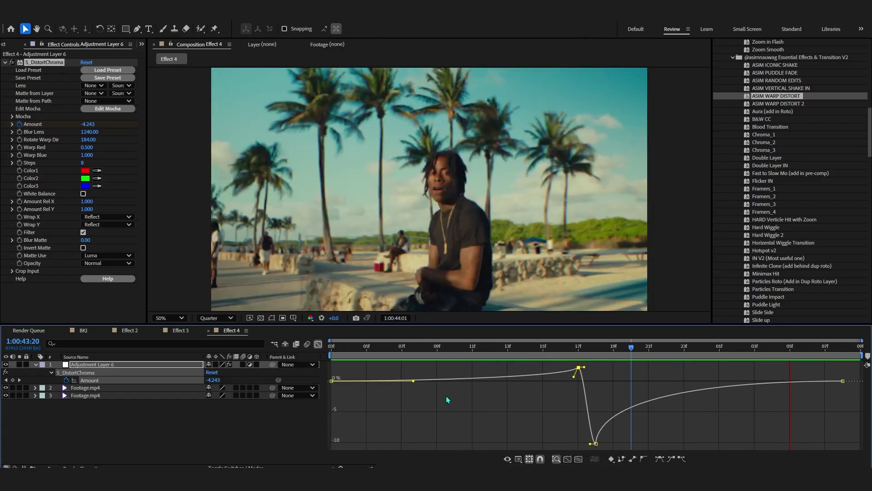
key(space)
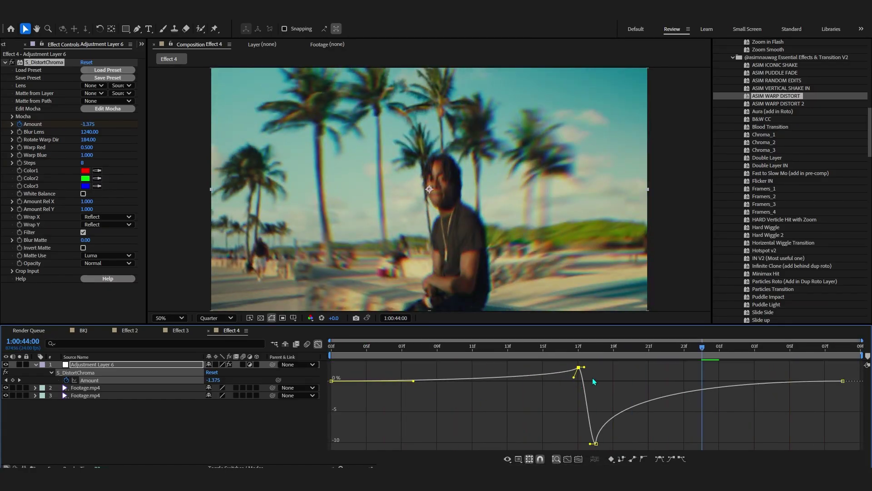
- Preview the transition, leave the Graph Editor, raise the S_DistortChroma Steps to 31, and preview again
key(space)
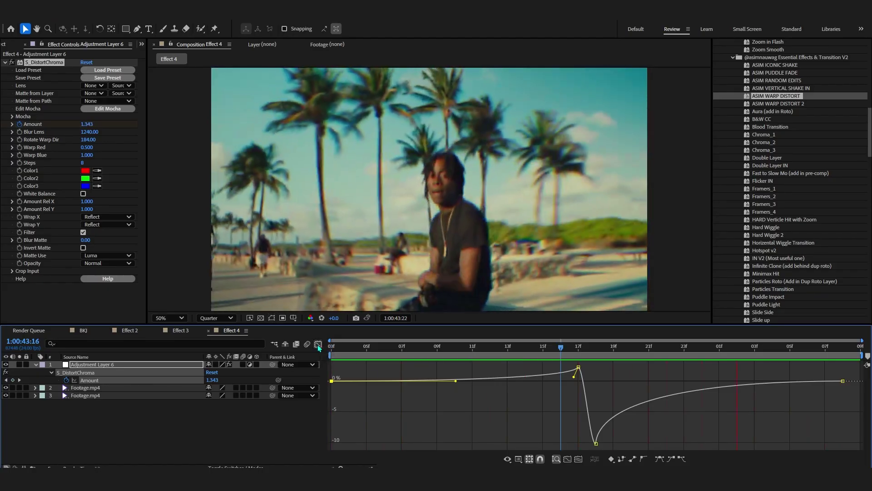
click(318, 344)
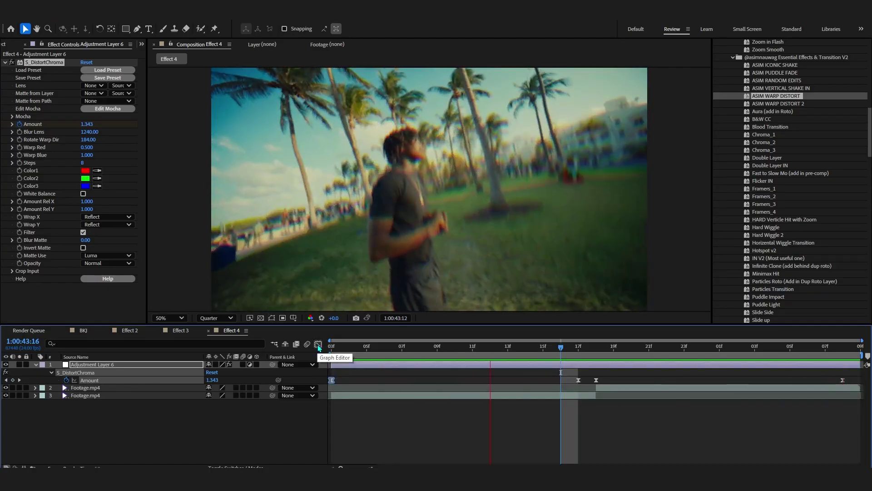
key(space)
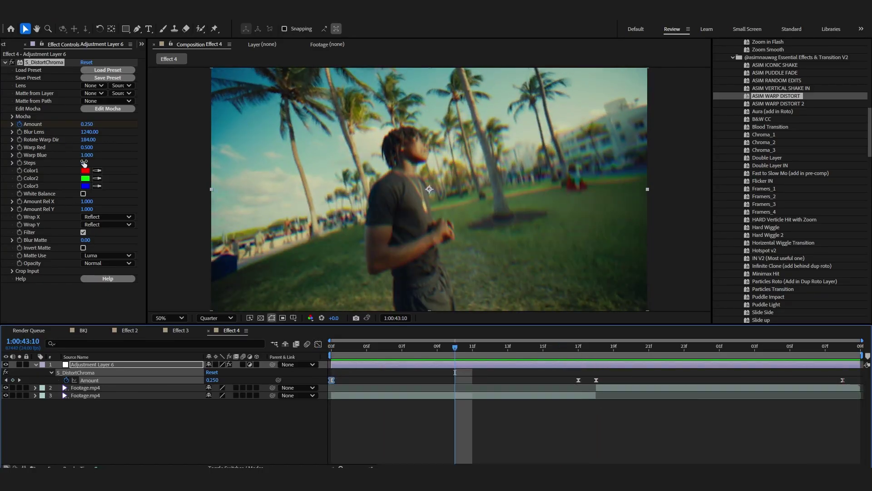
drag(84, 162, 108, 161)
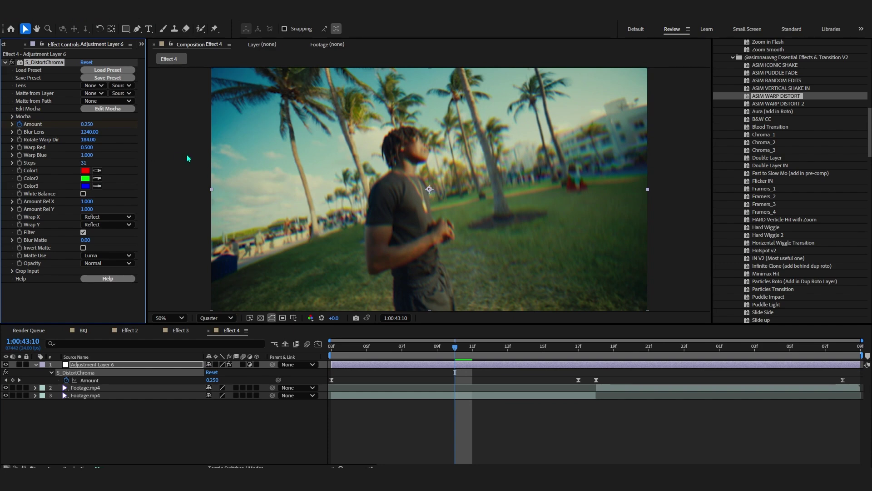
key(space)
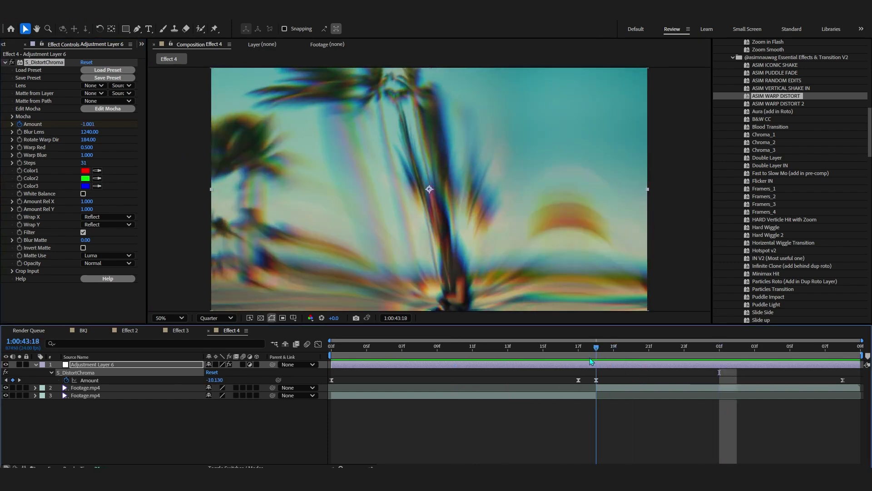
- Apply the S_StretchFrameEdges effect to the adjustment layer
key(ctrl+space)
text(sket)
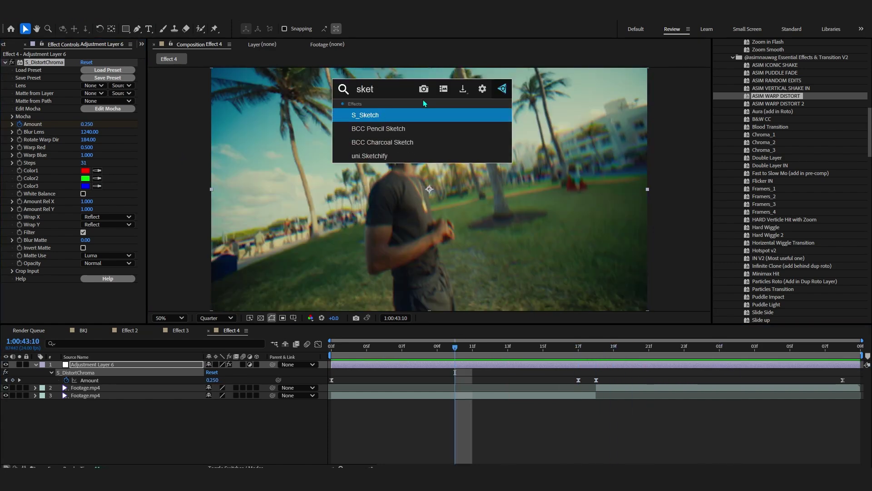
key(BackSpace)
key(BackSpace)
key(BackSpace)
key(BackSpace)
text(s)
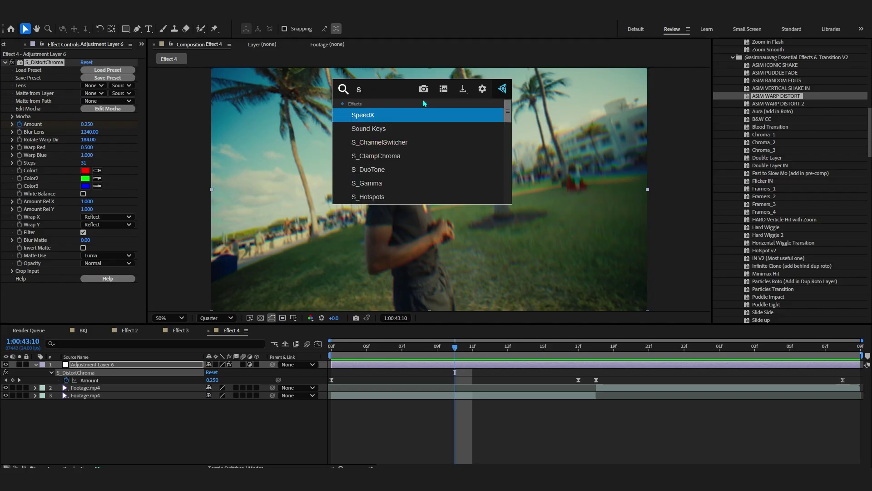
text(_stre)
key(Return)
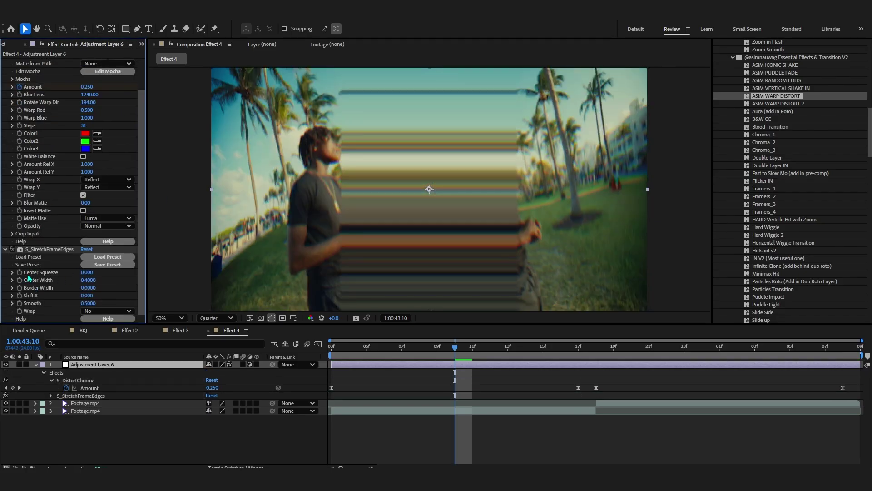
- Set Center Squeeze to 1, keyframe it, and place that first keyframe at 1:00:43:06
click(87, 272)
text(1)
key(Return)
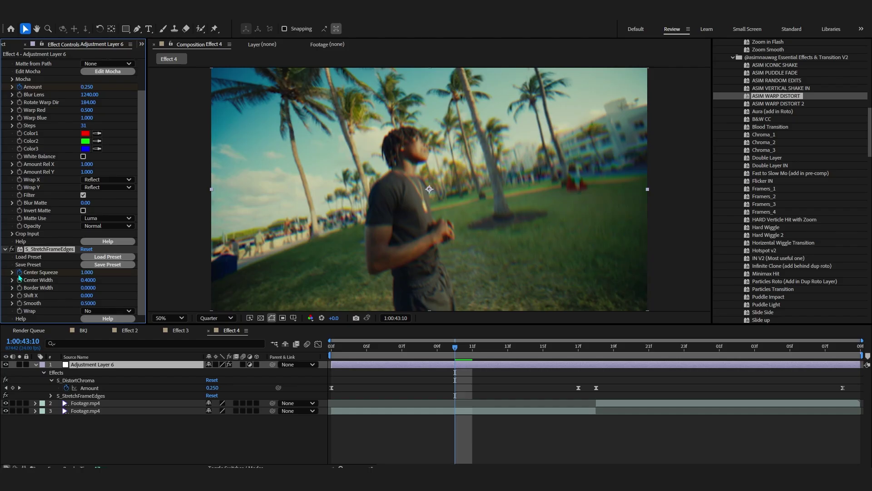
key(u)
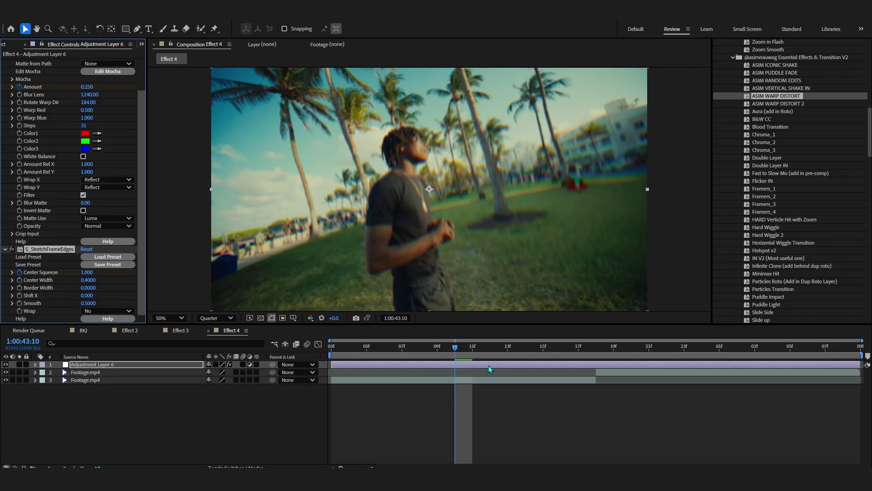
key(u)
drag(454, 426, 424, 425)
- Keyframe Center Squeeze at 0.420 at 1:00:43:18 and back to 1 at 1:00:44:08, and preview the squeeze
click(597, 347)
drag(87, 273, 71, 290)
drag(611, 350, 842, 362)
click(88, 273)
text(1)
key(Return)
key(space)
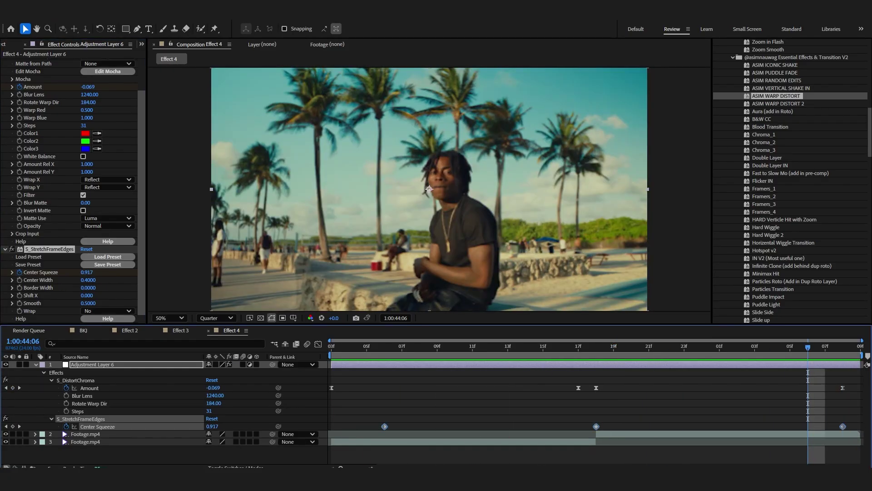
- Easy Ease the three Center Squeeze keyframes and reshape their curve into a sharp dip at 1:00:43:18
key(F9)
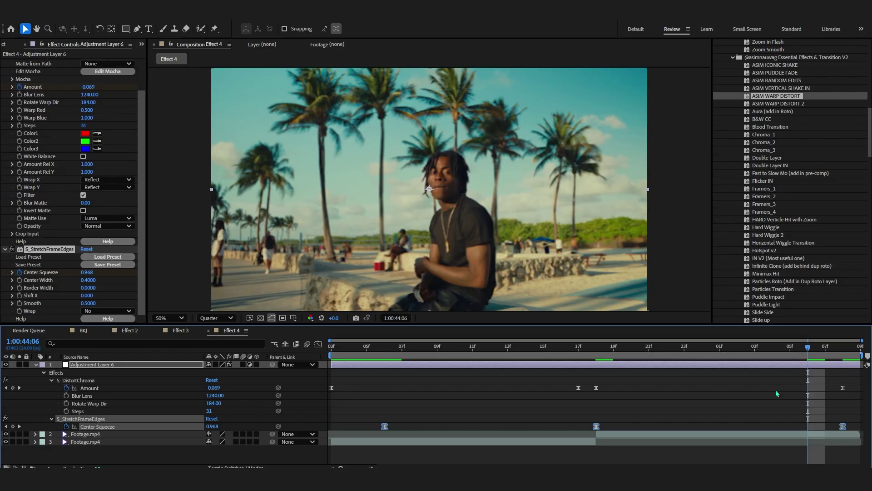
click(319, 344)
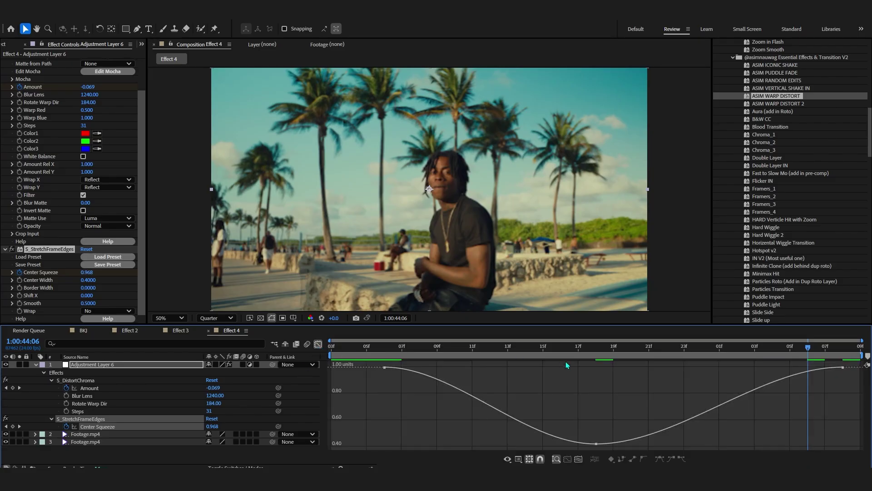
drag(676, 443, 575, 374)
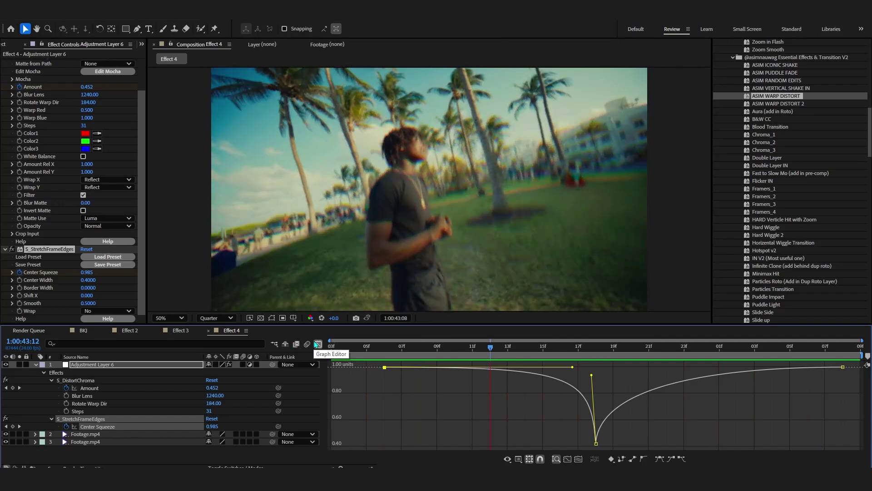
click(317, 344)
- Apply the Exposure effect and keyframe Exposure at 0 at 1:00:43:11 and 1.79 at 1:00:43:18
drag(745, 360, 474, 381)
key(ctrl+space)
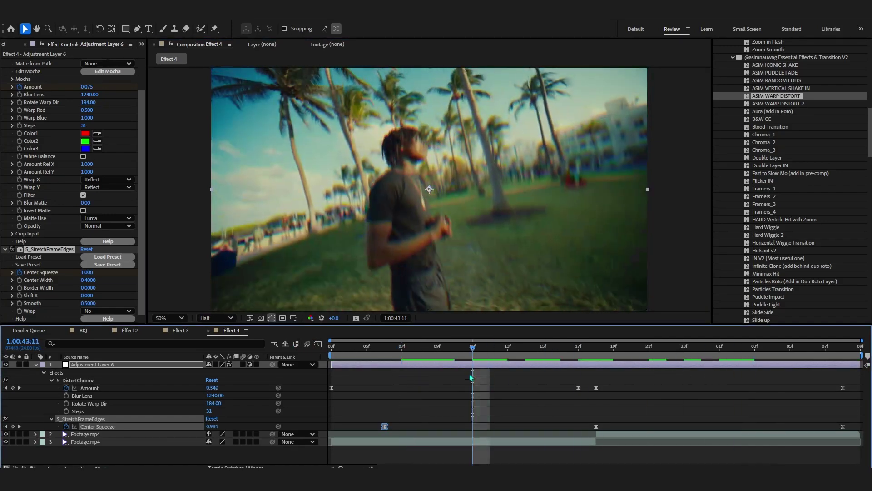
text(ex)
click(429, 214)
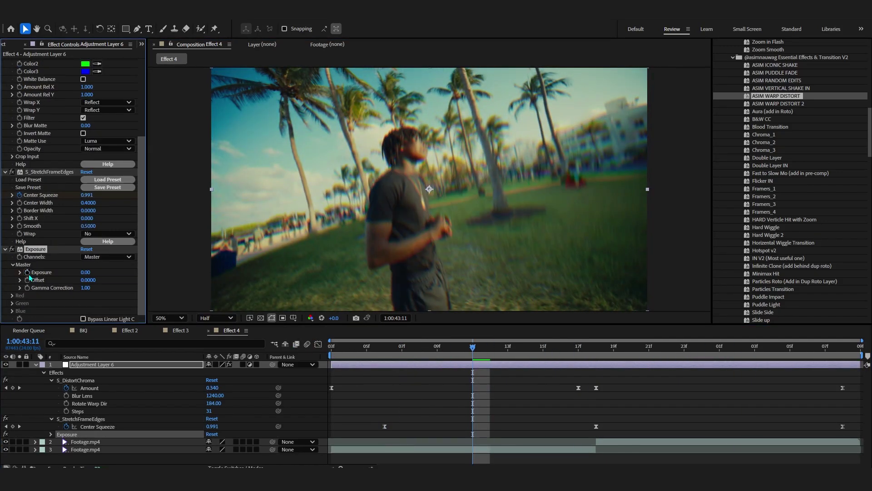
drag(559, 345, 588, 351)
drag(84, 274, 166, 271)
- Keyframe Exposure back to 0 at 1:00:44:00
drag(613, 350, 688, 362)
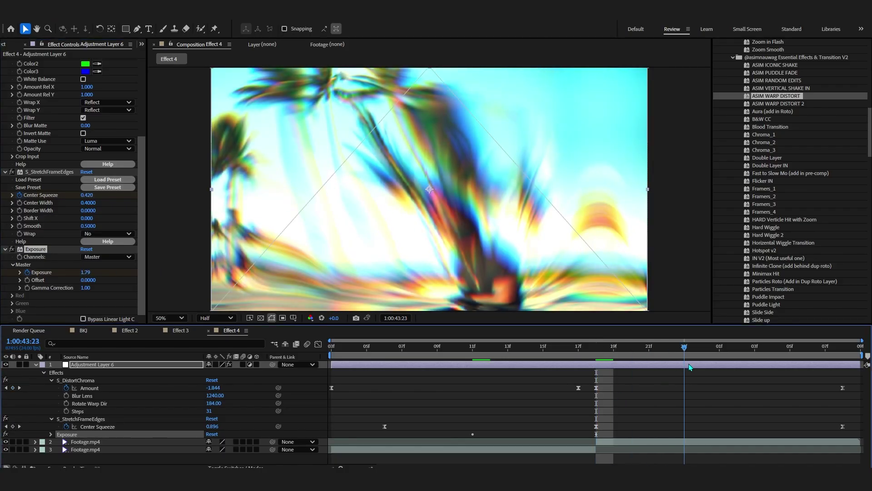
drag(689, 362, 703, 359)
click(86, 272)
text(0)
key(Return)
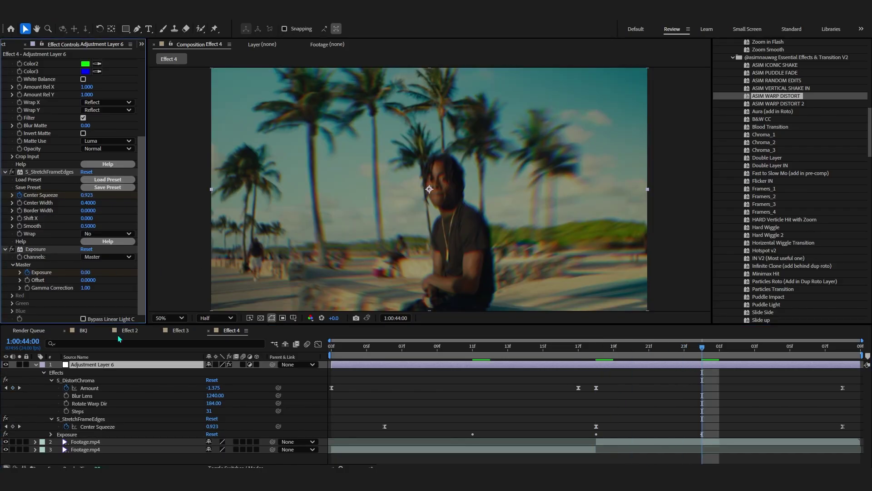
- Preview the flash and tighten the outer Exposure keyframes to 1:00:43:14 and 1:00:43:23
key(space)
key(space)
key(u)
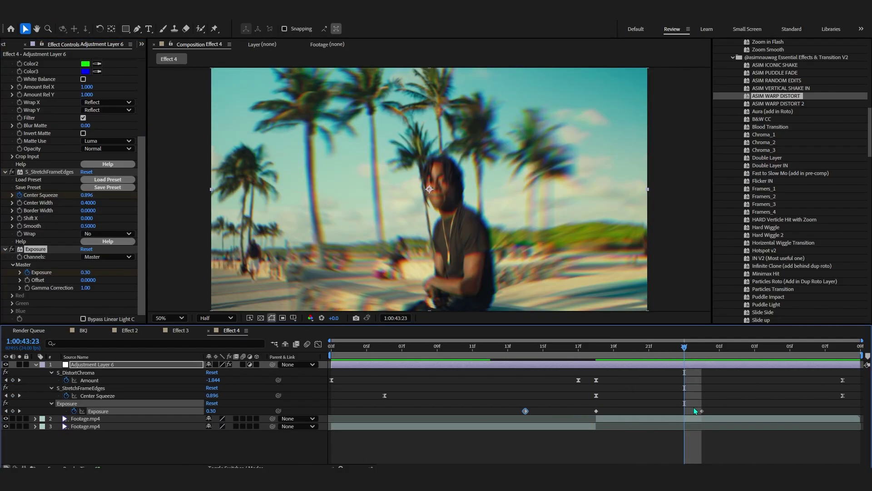
- Apply S_Flicker to the adjustment layer, move it to the top of the collapsed effect stack, and preview the result
key(ctrl+space)
text(flicker)
key(Return)
click(30, 104)
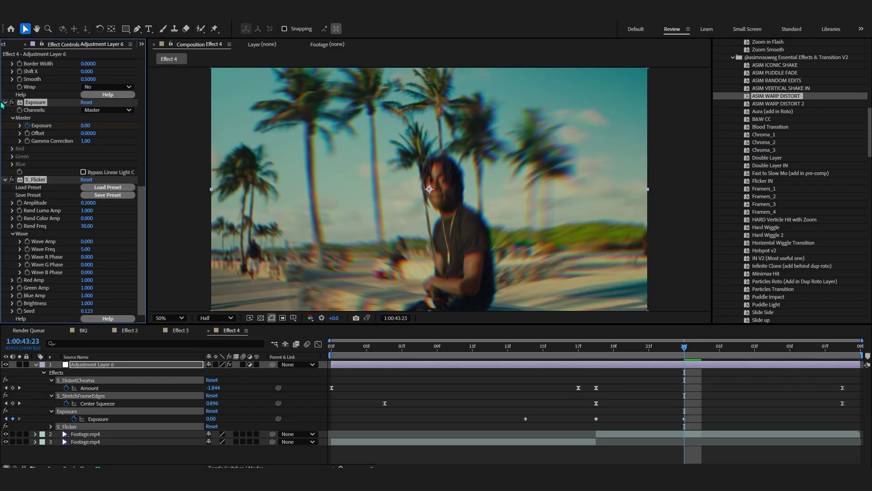
ctrl+click(5, 103)
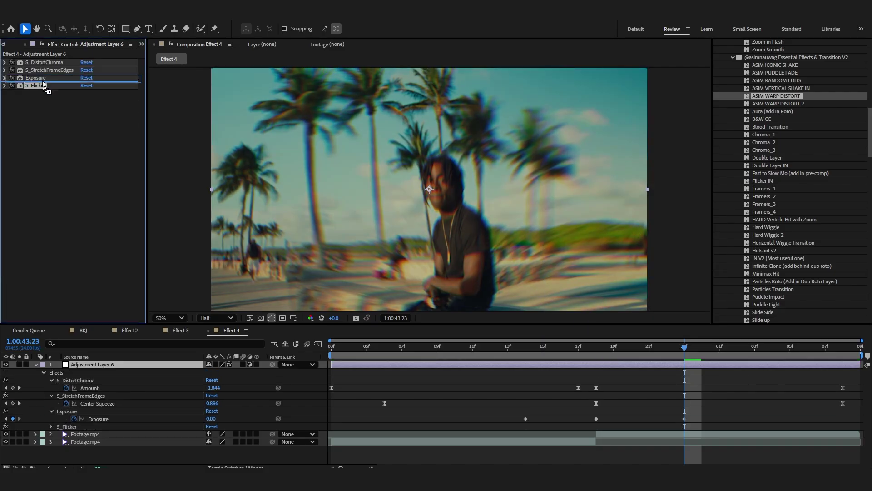
drag(50, 66, 49, 61)
key(space)
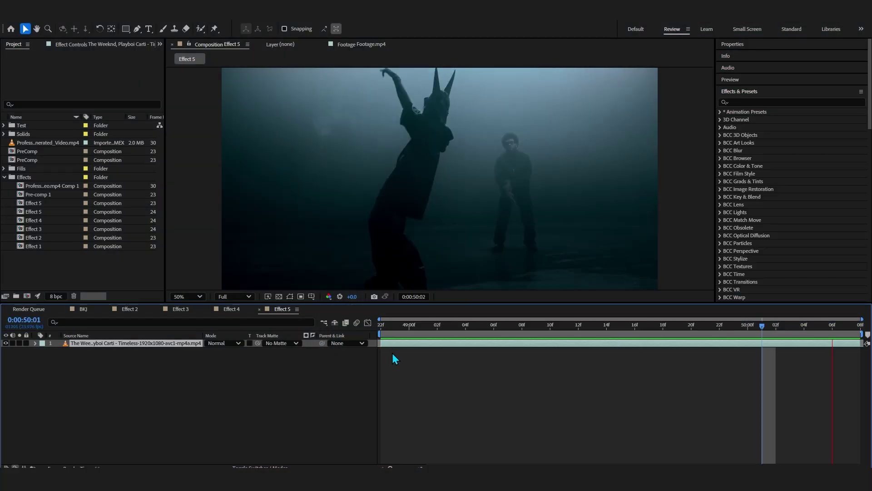
- Stop the Effect 5 preview, duplicate the video layer, and return to the first frame, 0:00:48:22
key(space)
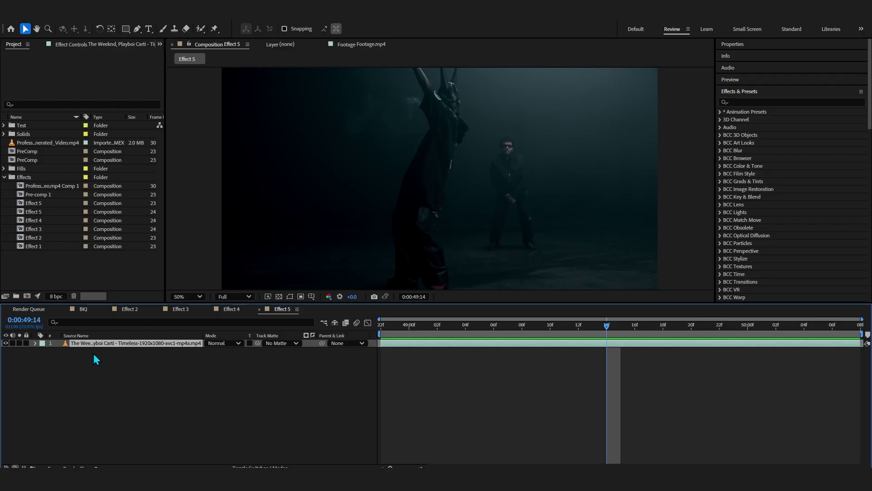
key(ctrl+d)
key(Home)
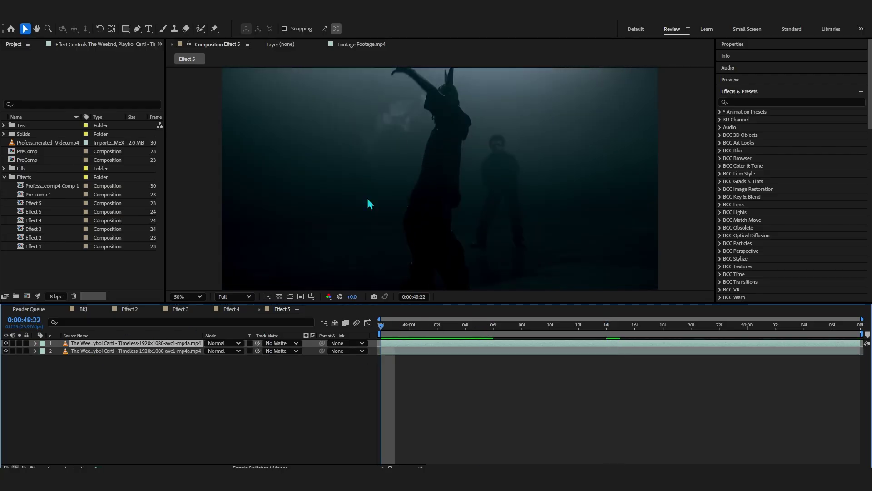
- Open the duplicate for Roto Brush work at 0:00:49:04 and paint an initial selection over the horned foreground figure
click(201, 28)
double_click(399, 195)
click(427, 331)
drag(427, 334, 465, 332)
scroll(406, 227, down, 1)
drag(401, 229, 437, 122)
- Extend the Roto Brush selection over the foreground figure's legs and feet
scroll(427, 136, up, 1)
scroll(393, 193, up, 1)
scroll(398, 201, down, 1)
mouse_move(387, 192)
mouse_down()
mouse_move(453, 170)
mouse_move(440, 185)
mouse_up()
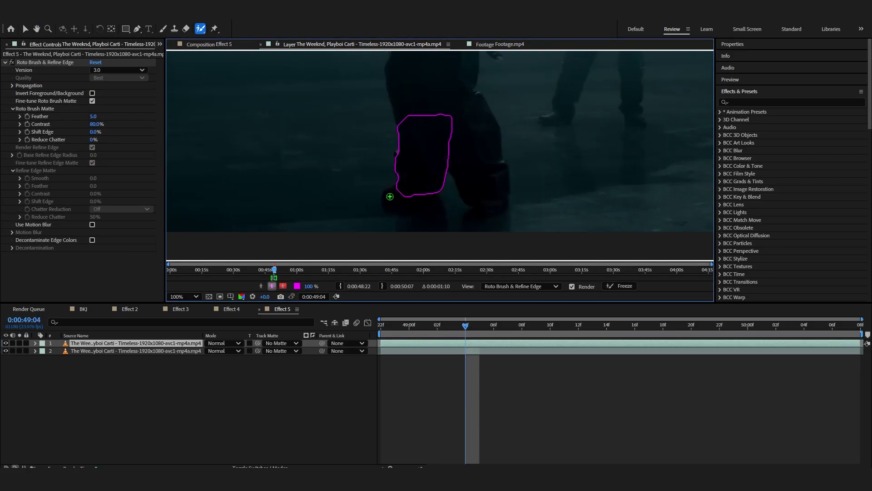
drag(462, 122, 483, 209)
mouse_move(446, 187)
mouse_down()
mouse_move(441, 208)
mouse_move(474, 230)
mouse_move(510, 229)
mouse_up()
drag(484, 194, 479, 233)
mouse_move(443, 170)
mouse_down()
mouse_move(447, 228)
mouse_move(451, 94)
mouse_move(452, 165)
mouse_up()
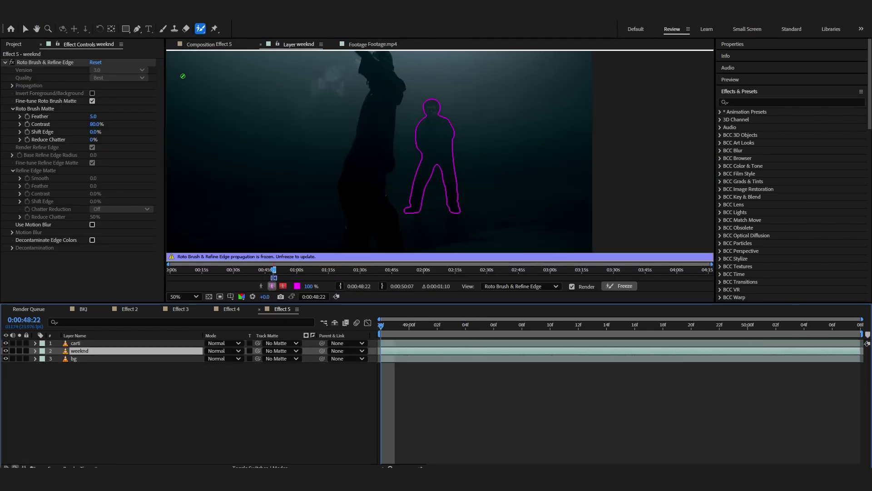
- Inspect the carti and weeknd cutouts in the Effect 5 composition by toggling the visibility of the bg and weeknd layers
click(222, 46)
drag(394, 325, 749, 400)
click(6, 359)
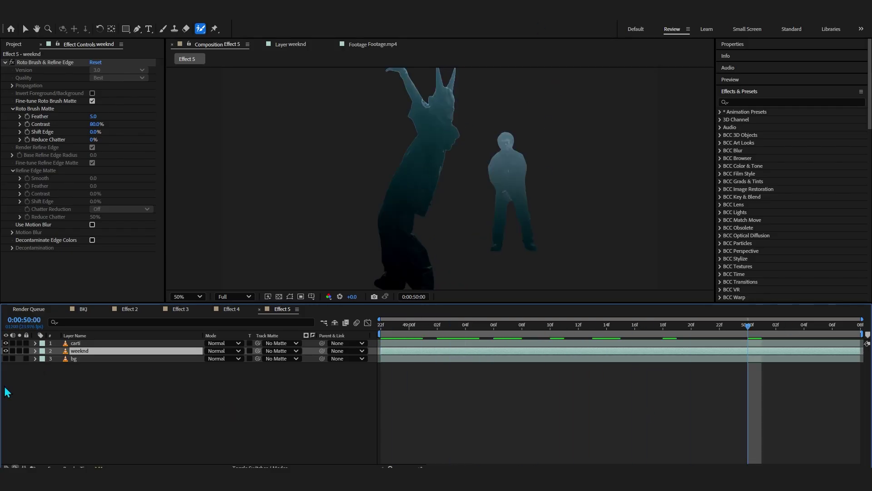
click(6, 359)
click(74, 359)
key(Page_Down)
key(Page_Down)
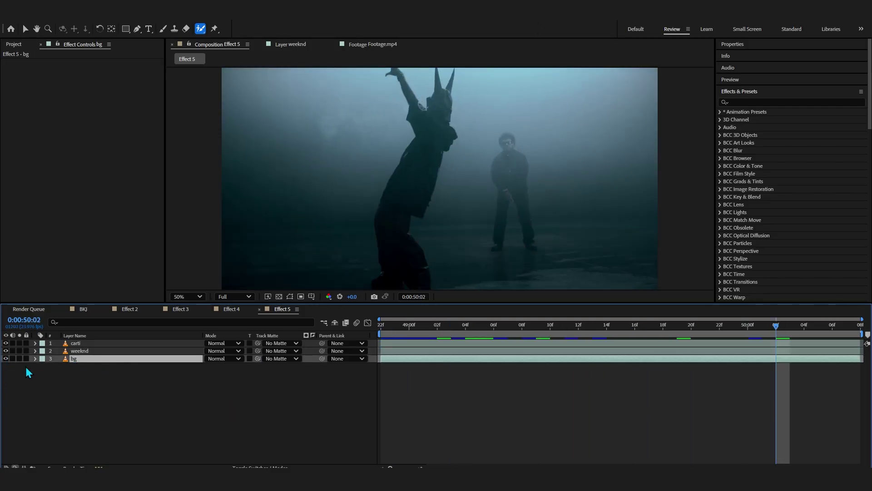
click(6, 358)
click(6, 359)
click(6, 358)
click(79, 350)
click(6, 350)
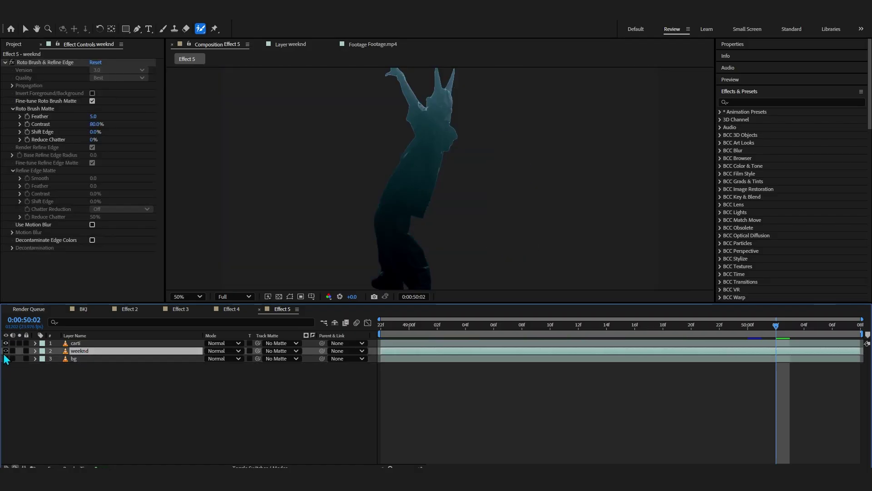
click(89, 343)
click(14, 344)
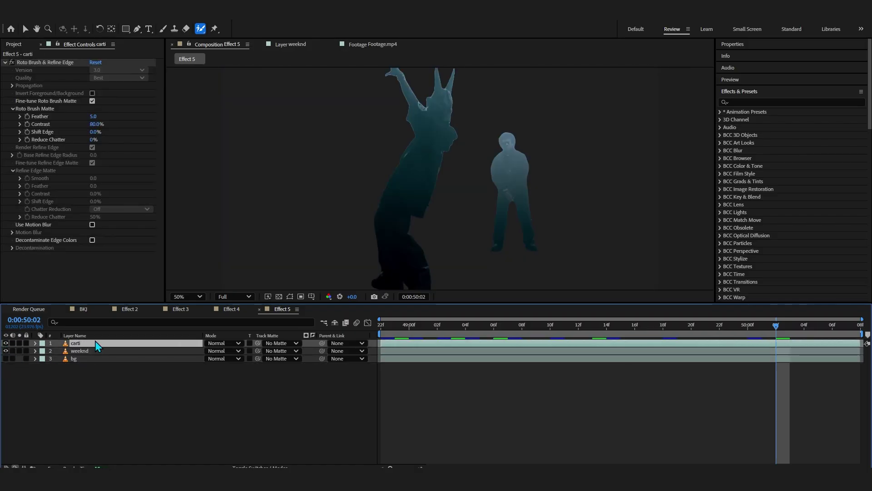
click(6, 358)
- Set the preview resolution to Half and pre-compose the carti layer, moving all attributes into the new composition
drag(409, 338, 491, 344)
click(234, 296)
click(230, 343)
right_click(491, 344)
click(522, 283)
click(357, 244)
click(481, 309)
- Pre-compose the weeknd layer with all attributes moved into the new composition, and mute the audio of all three layers
right_click(136, 351)
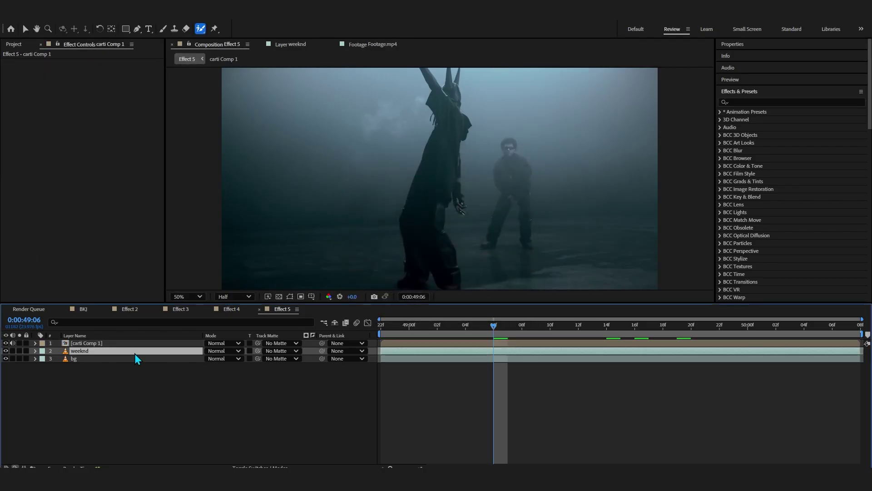
click(168, 293)
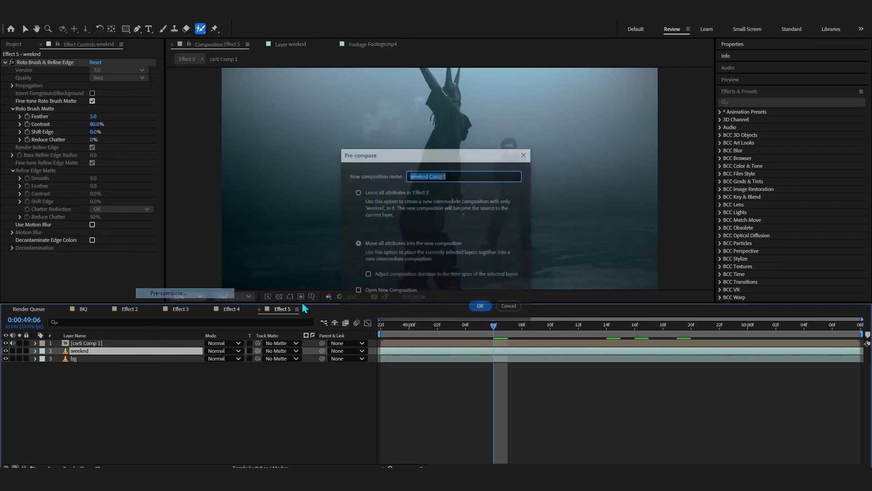
click(482, 307)
drag(12, 342, 13, 361)
- Apply the omino diffusion effect to the carti Comp 1 layer
click(89, 344)
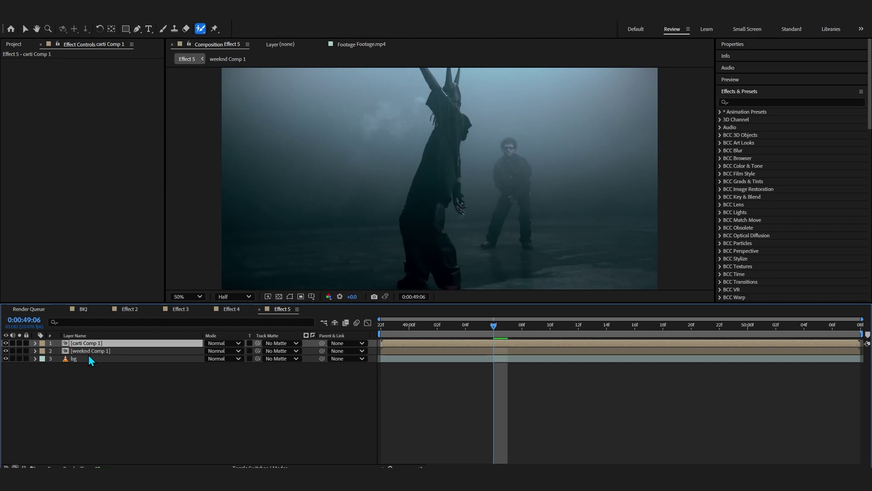
key(ctrl+space)
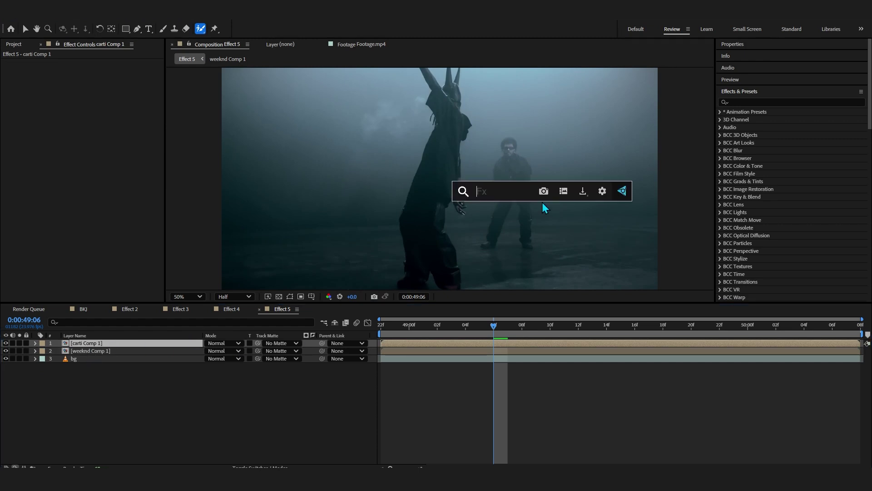
text(omino)
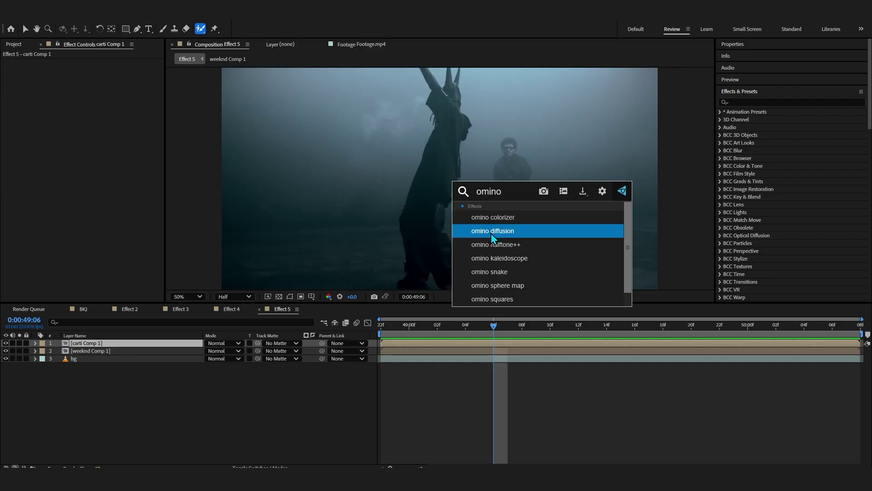
click(493, 235)
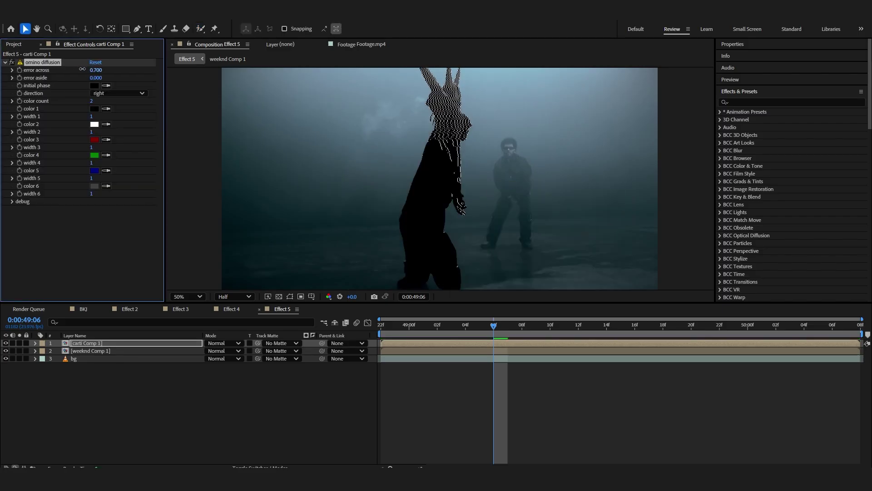
- Set the omino diffusion error across on carti Comp 1 to 1.020 and preview the composition
scroll(427, 145, up, 2)
key(h)
drag(409, 177, 422, 185)
scroll(424, 187, down, 1)
drag(497, 326, 447, 411)
drag(383, 160, 368, 142)
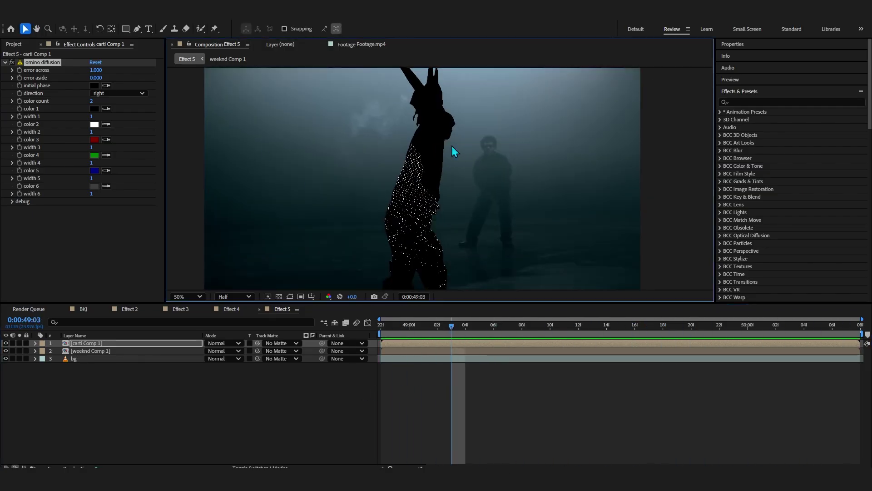
drag(96, 71, 64, 105)
drag(470, 336, 817, 377)
drag(63, 103, 61, 103)
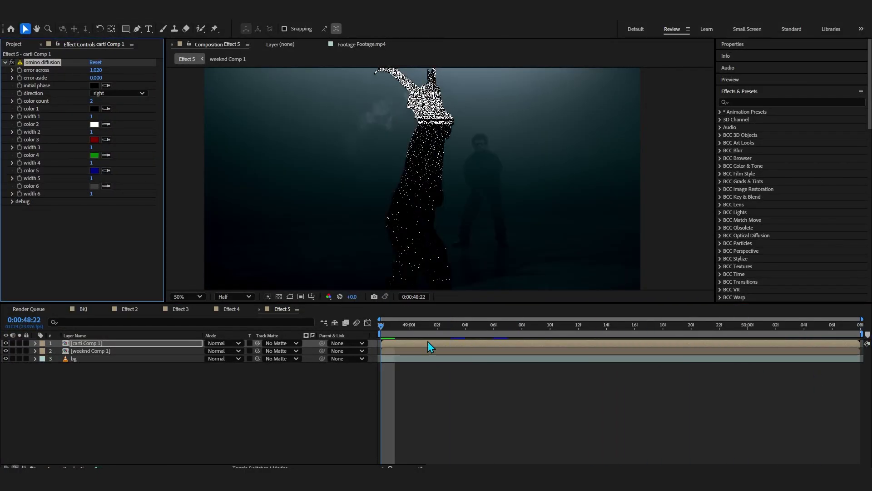
key(space)
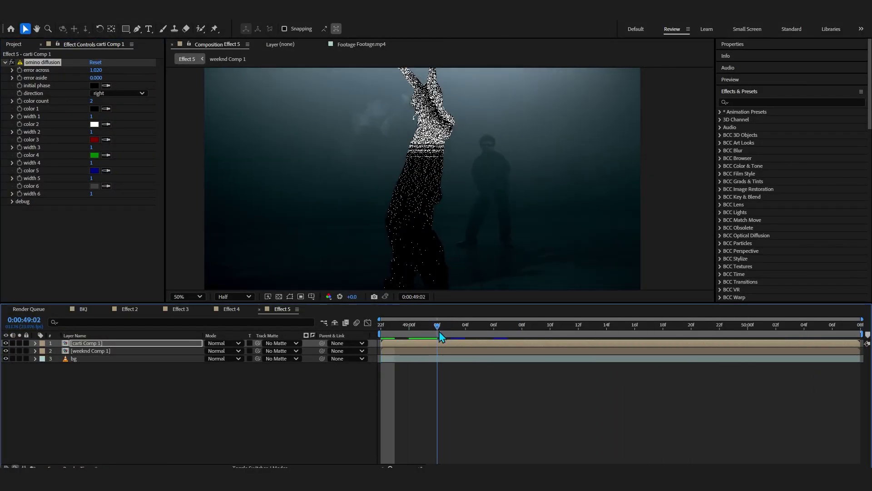
key(space)
key(space)
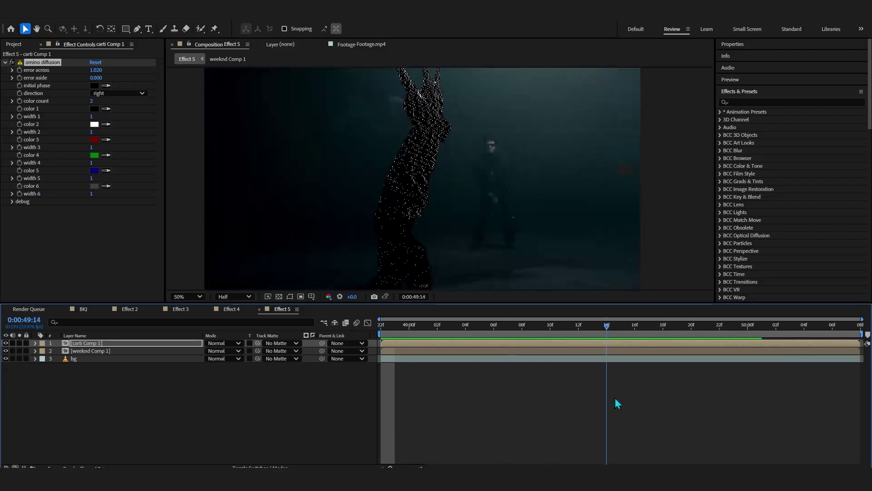
key(space)
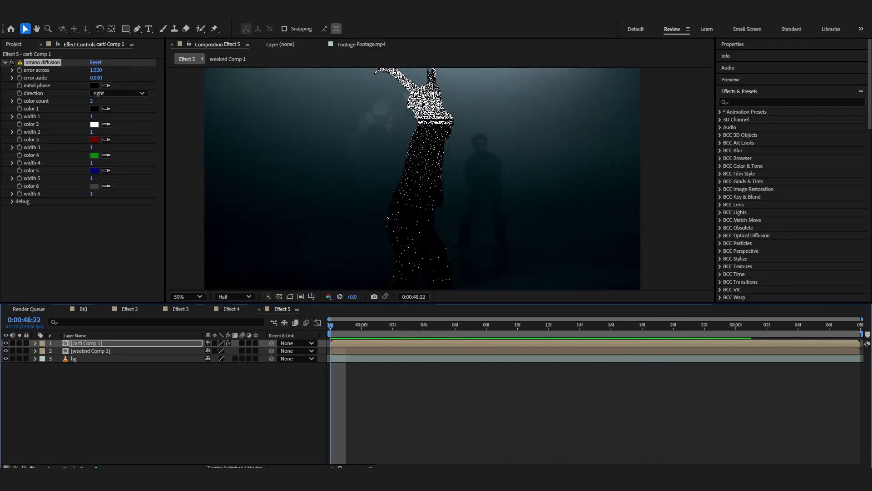
- Set the carti Comp 1 layer's blending mode to Linear Dodge and preview it
click(220, 343)
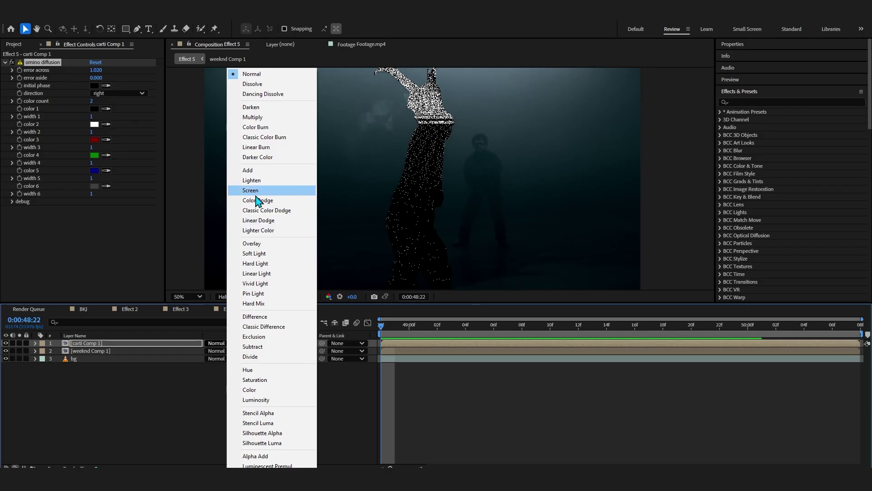
click(259, 221)
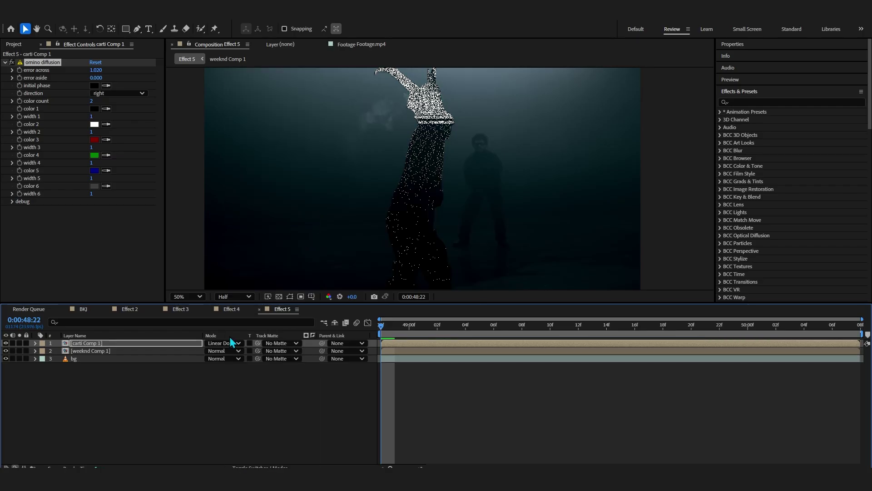
click(272, 465)
key(space)
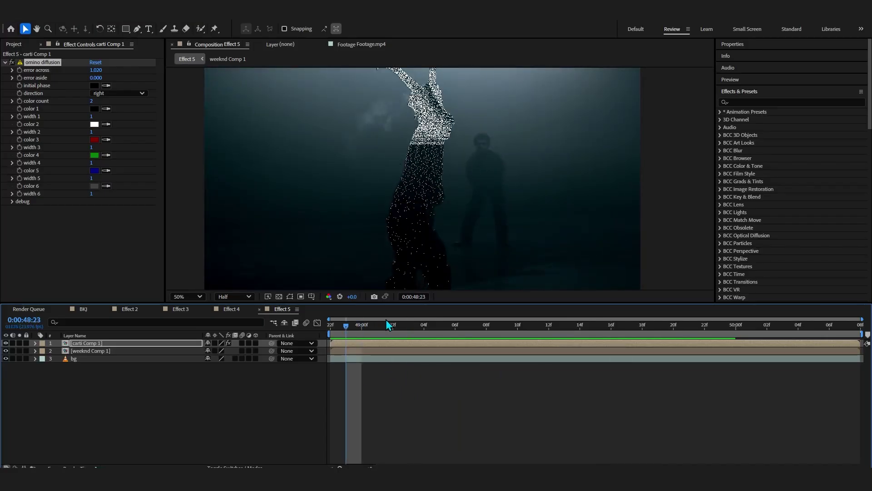
- Set the omino diffusion error across on carti Comp 1 to 0.940 and width 1 to 7
drag(99, 71, 97, 70)
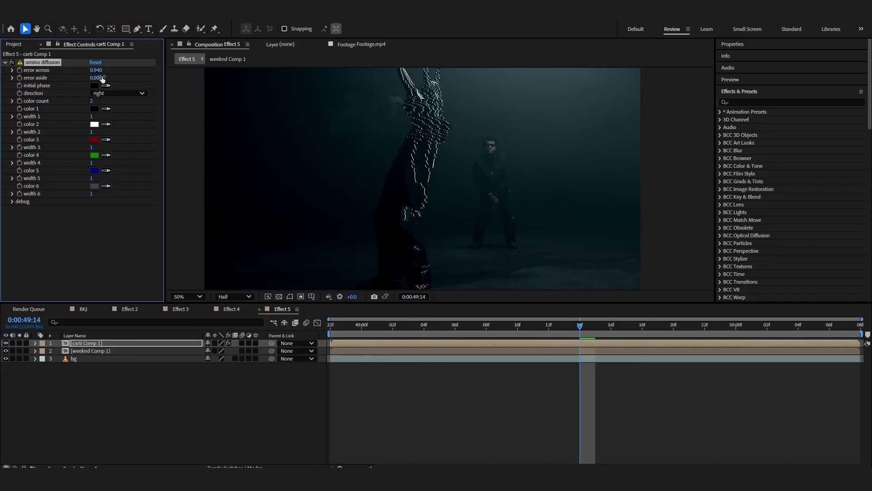
drag(421, 327, 564, 382)
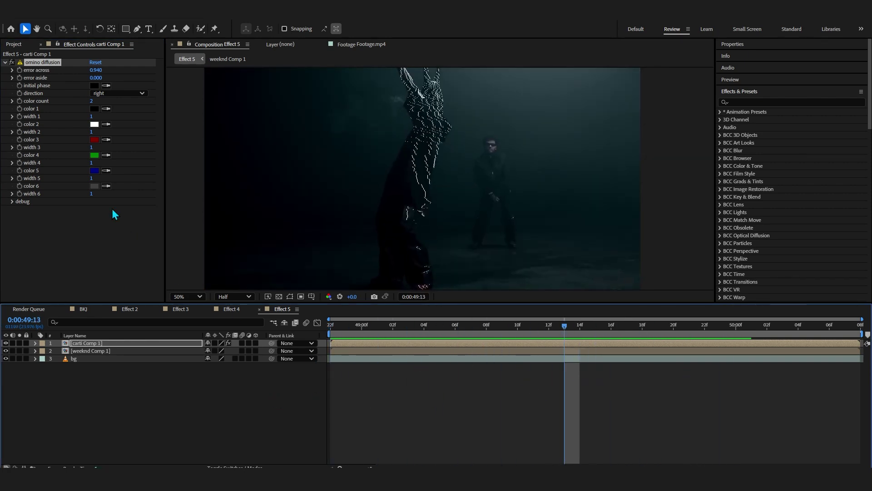
drag(92, 116, 101, 121)
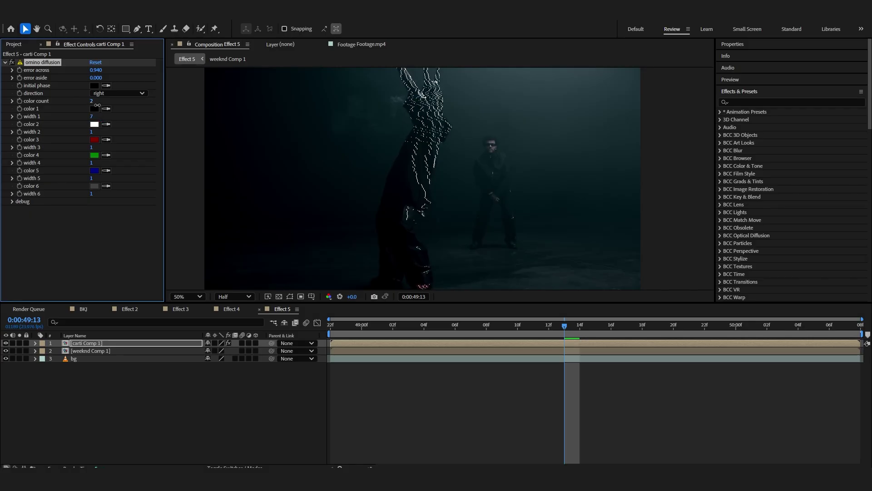
- Trim carti Comp 1 to end and weeknd Comp 1 to start at 0:00:49:16
drag(566, 354, 609, 375)
drag(624, 333, 581, 364)
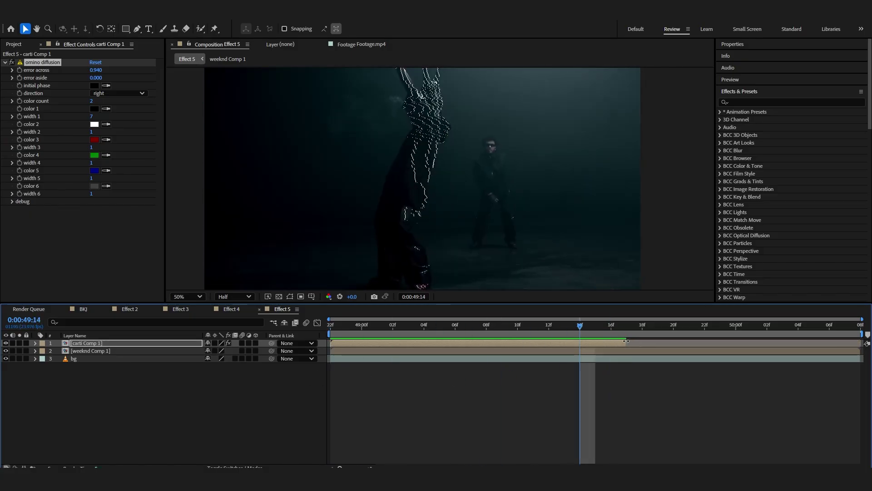
click(614, 352)
key(alt+bracketleft)
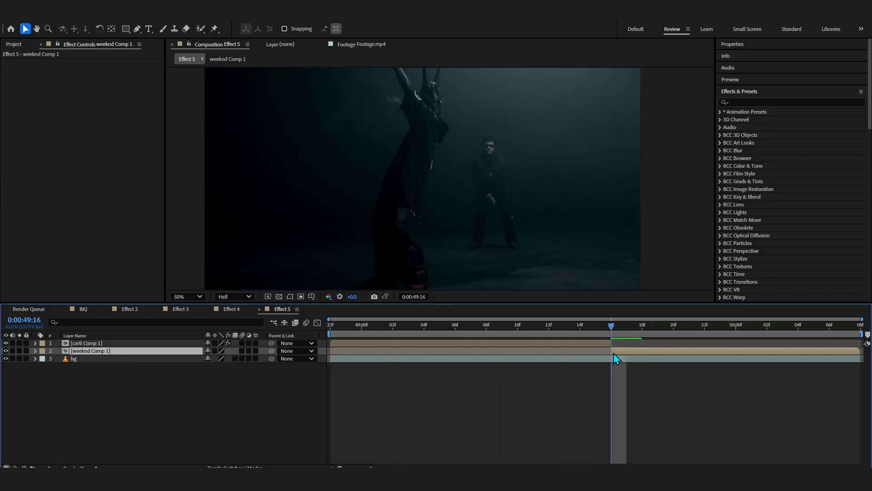
key(Page_Down)
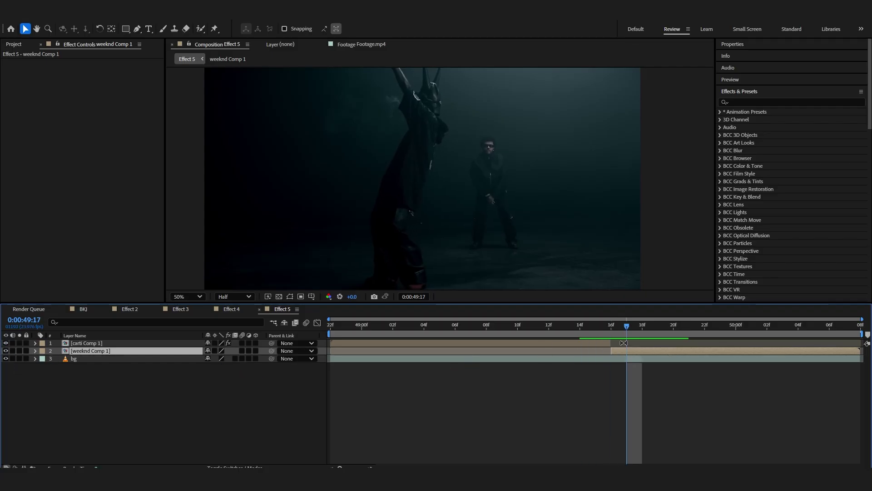
- Apply the Optical Glow effect to carti Comp 1 with its size set to 416
click(608, 344)
drag(598, 323, 549, 325)
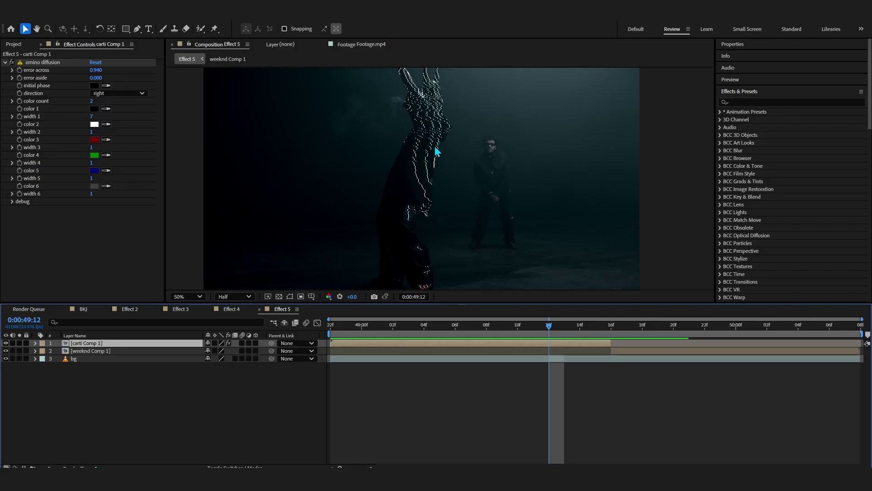
key(ctrl+space)
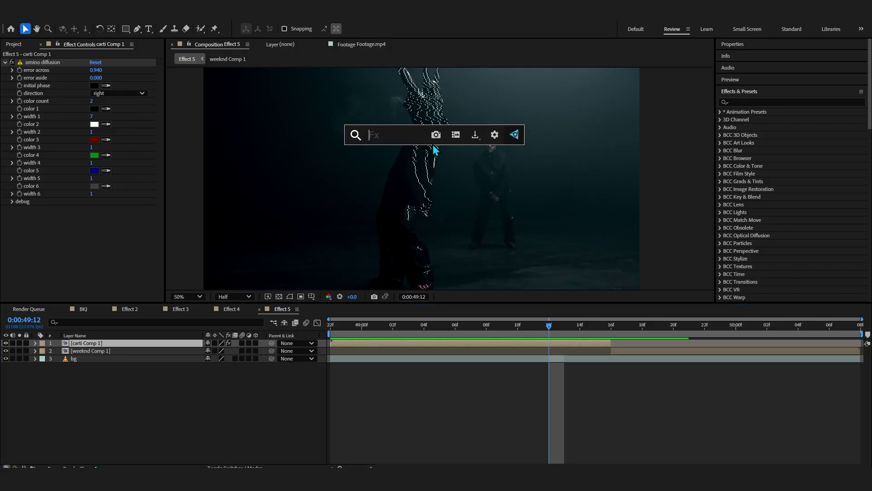
text(op)
click(424, 180)
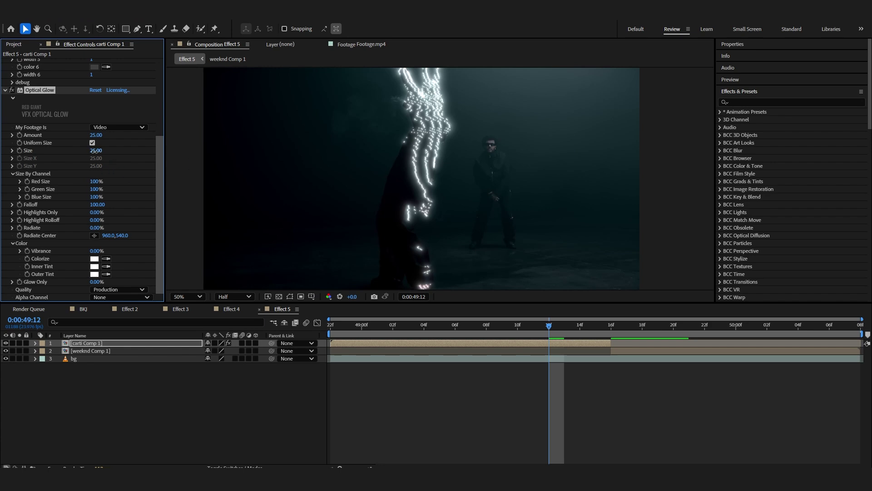
drag(95, 151, 228, 148)
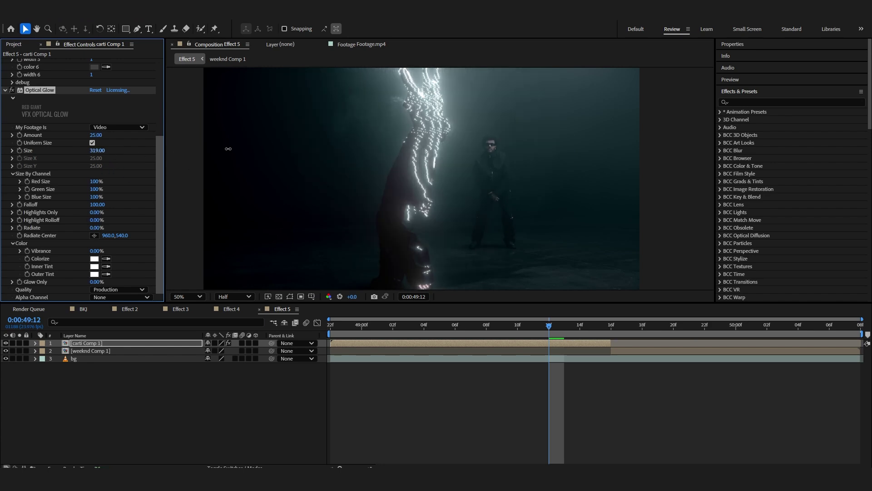
- Colorize the carti glow green (00FF12), set its amount to 14, and preview the result
click(94, 259)
drag(607, 325, 694, 260)
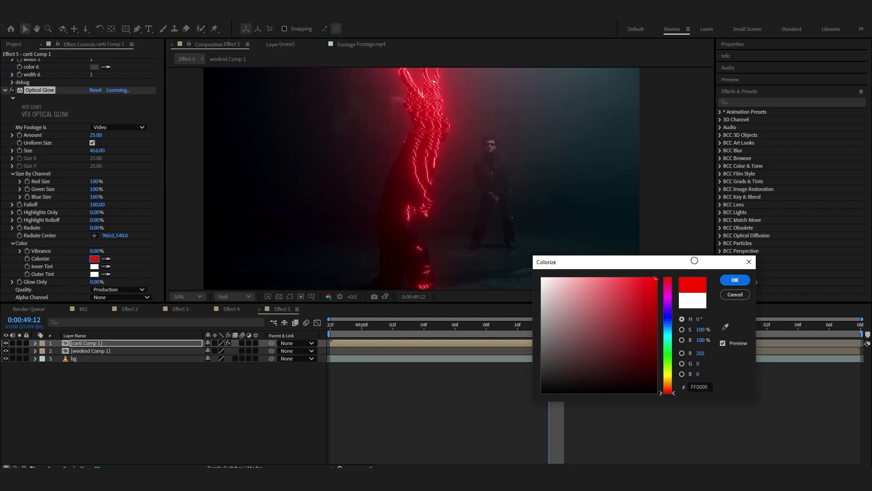
drag(669, 391, 671, 358)
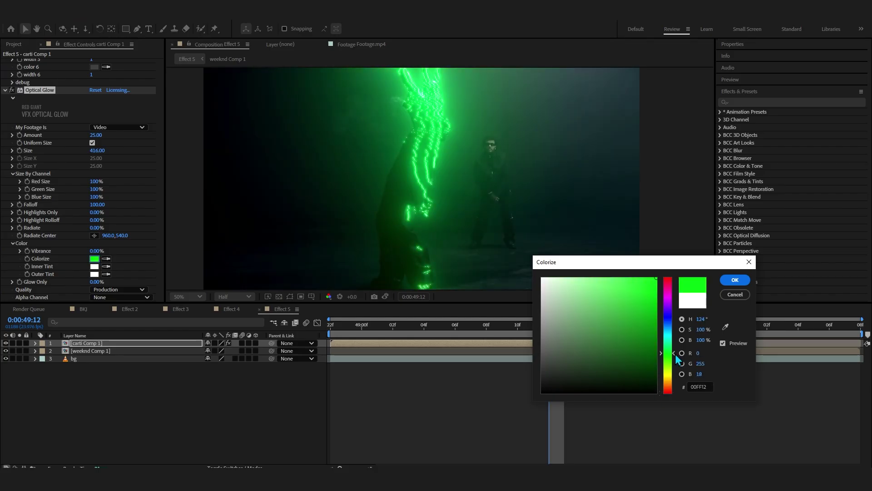
click(731, 280)
drag(97, 134, 89, 134)
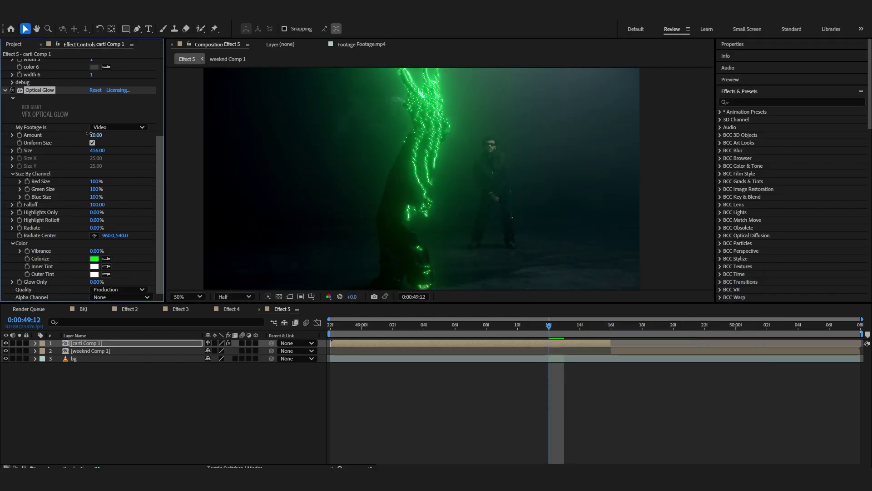
drag(473, 337, 234, 385)
key(space)
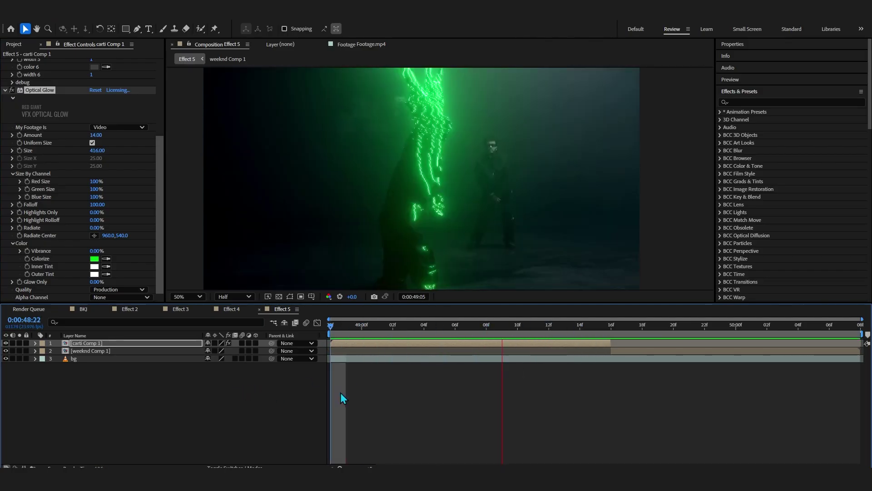
key(space)
key(space)
- Animate the carti layer's omino diffusion error aside from 0.000 at 0:00:48:22 to 0.170 at 0:00:49:20, and preview it
drag(372, 325, 420, 348)
scroll(33, 78, up, 5)
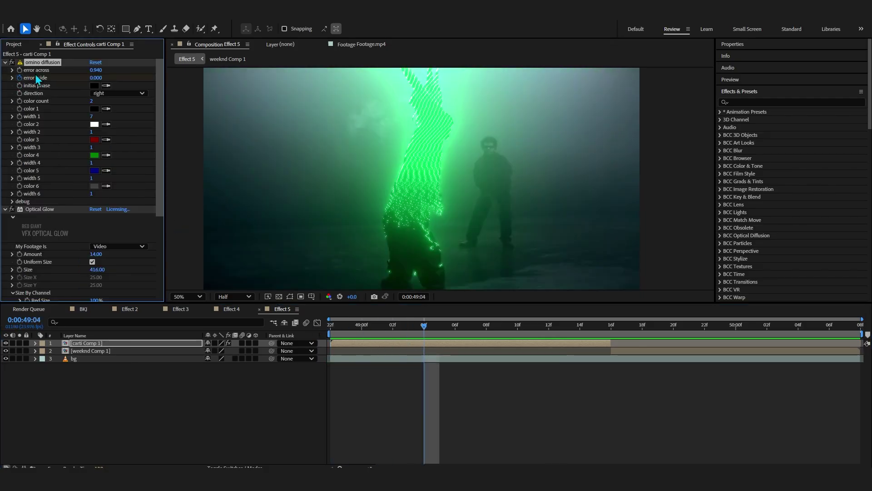
click(20, 77)
drag(418, 359, 330, 359)
click(565, 325)
mouse_move(211, 359)
mouse_down()
mouse_move(223, 356)
mouse_move(212, 359)
mouse_up()
drag(595, 358, 675, 359)
key(space)
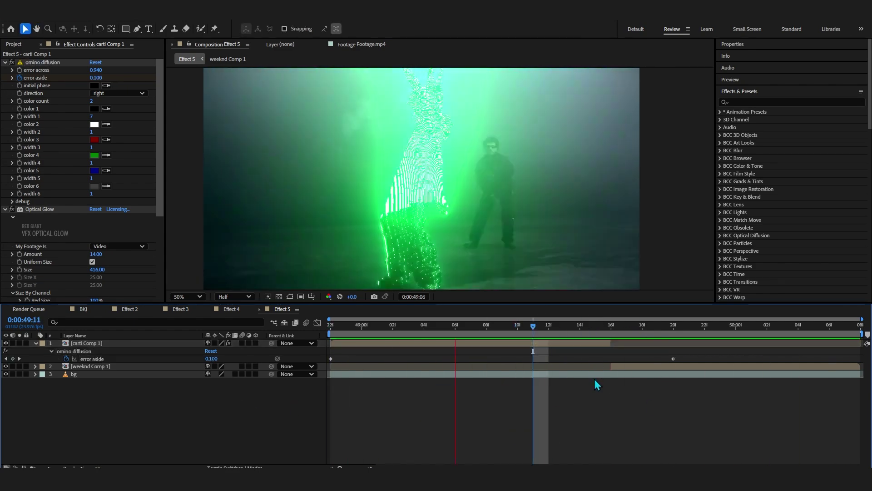
- Copy omino diffusion and Optical Glow from carti Comp 1 onto weeknd Comp 1 at 0:00:49:16
click(4, 63)
click(611, 327)
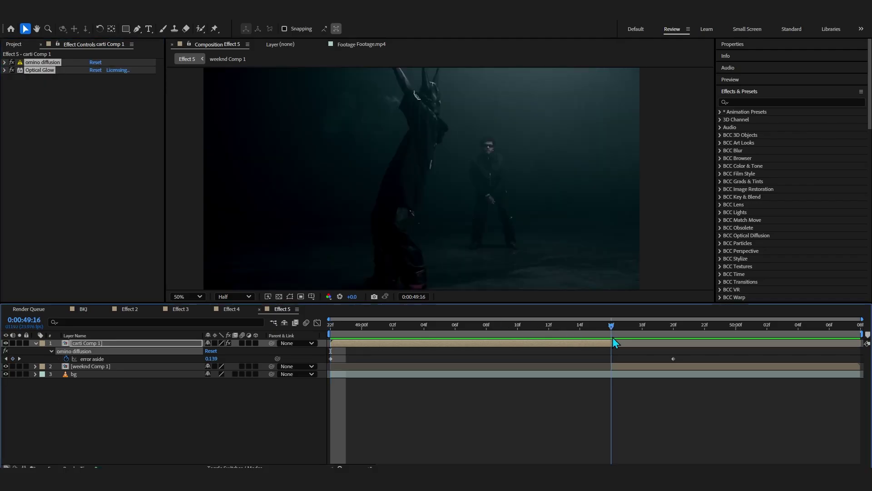
click(620, 367)
key(ctrl+v)
drag(612, 327, 671, 411)
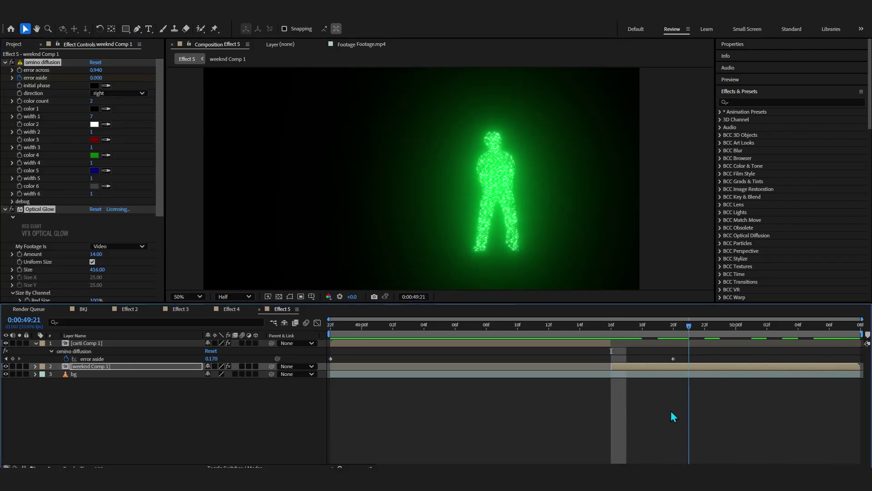
key(space)
- Set the alpha channel of weeknd Comp 1's Optical Glow to Extend (Unmult)
scroll(76, 255, down, 5)
click(102, 297)
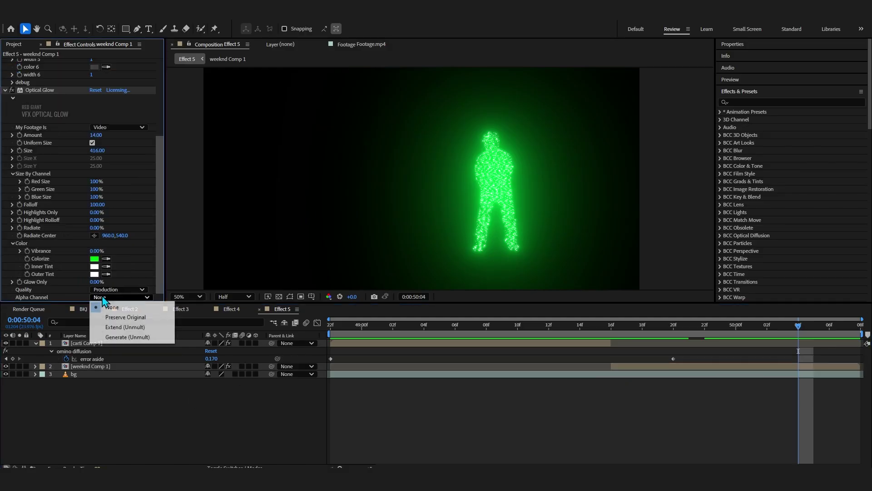
click(115, 331)
- Set the weeknd Comp 1 layer's blending mode to Linear Dodge and preview the composition
click(234, 467)
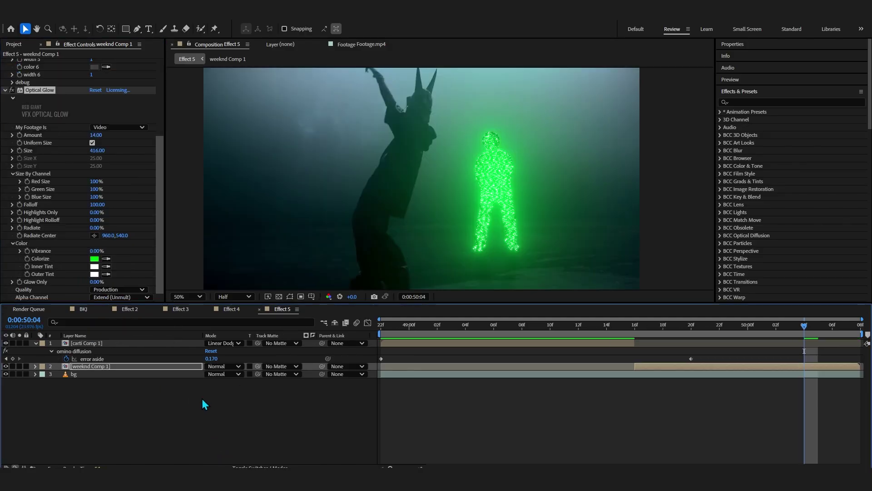
click(222, 366)
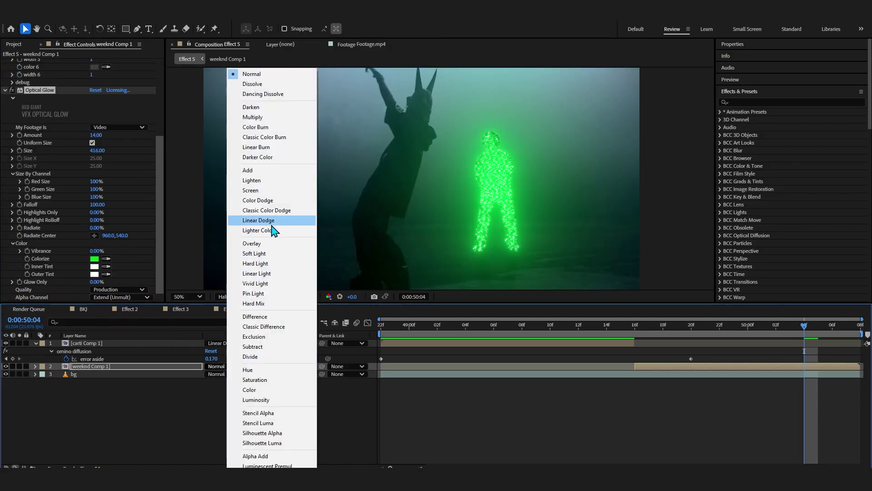
click(271, 222)
drag(641, 332, 850, 332)
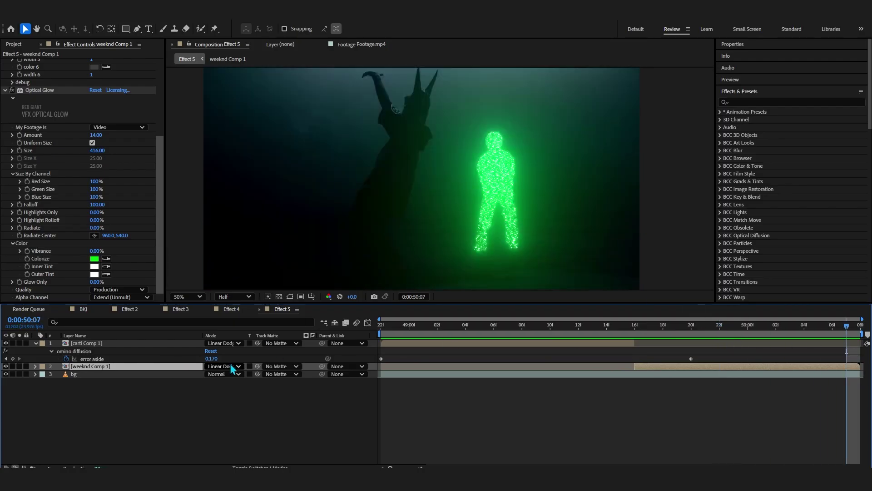
click(239, 467)
click(689, 328)
key(space)
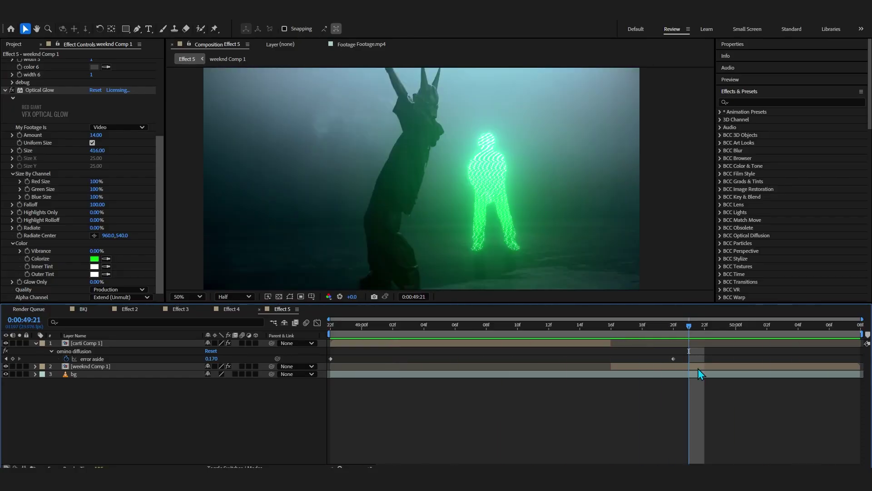
- Set the Optical Glow size on the weeknd Comp 1 layer to 588
click(698, 367)
drag(97, 151, 270, 163)
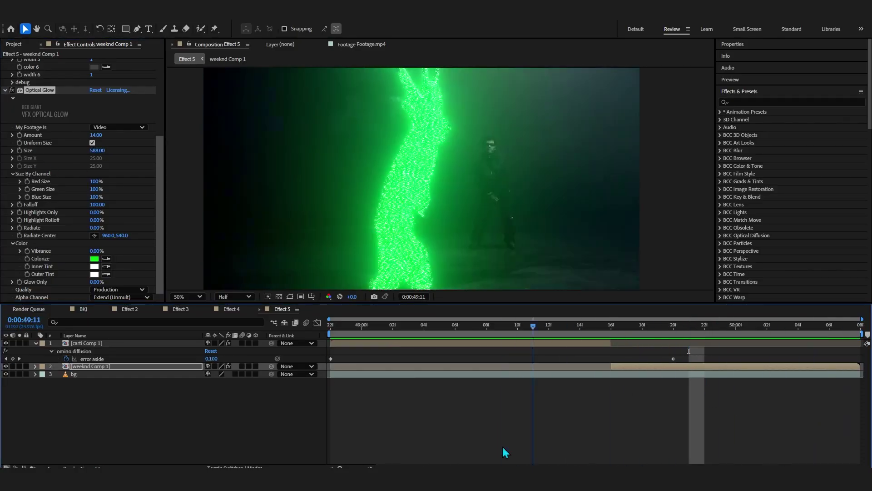
click(487, 457)
- Add an adjustment layer above carti Comp 1 and trim it to the single frame at 0:00:49:15
right_click(598, 406)
click(632, 366)
right_click(620, 409)
click(570, 412)
right_click(572, 427)
mouse_move(594, 320)
click(736, 338)
mouse_move(611, 334)
mouse_down()
mouse_move(598, 336)
mouse_move(609, 335)
mouse_up()
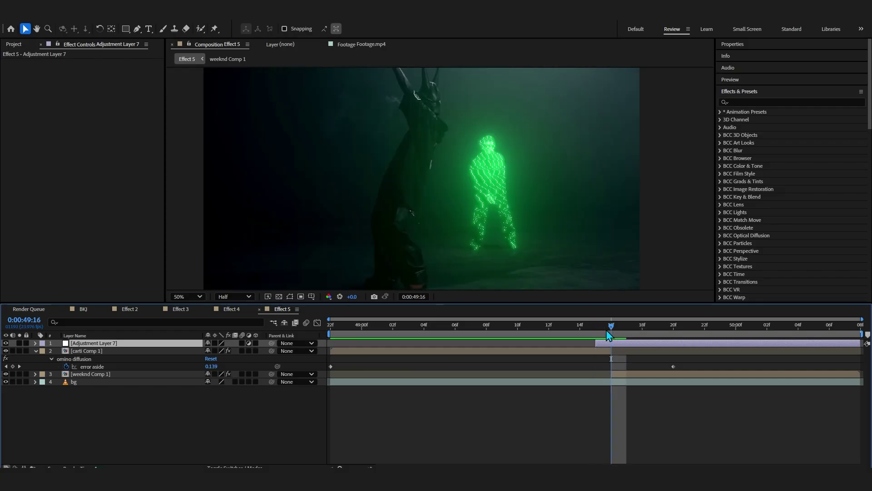
drag(611, 339, 596, 336)
- Copy omino diffusion and Optical Glow from weeknd Comp 1 onto the new adjustment layer at 0:00:49:15
click(622, 377)
click(45, 76)
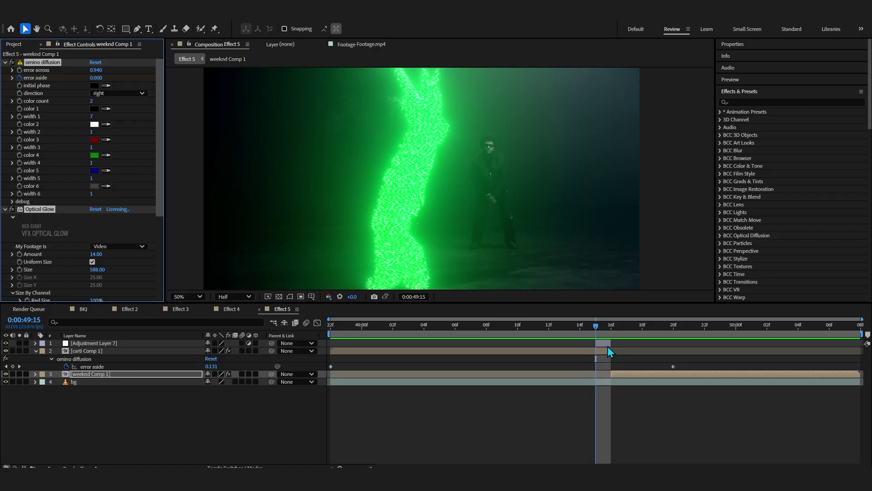
click(607, 345)
mouse_move(593, 321)
mouse_down()
mouse_move(570, 324)
mouse_move(559, 339)
mouse_move(652, 336)
mouse_move(569, 358)
mouse_move(596, 338)
mouse_move(621, 336)
mouse_move(549, 356)
mouse_move(569, 328)
mouse_move(597, 334)
mouse_up()
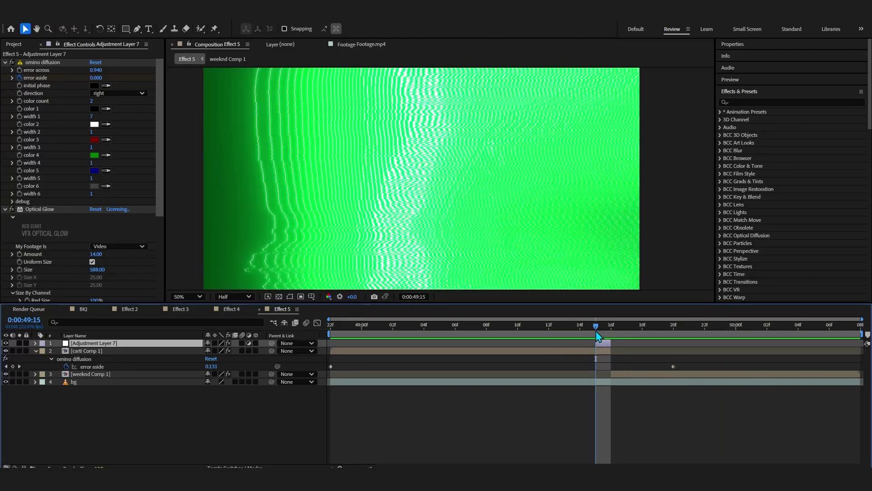
- Remove the adjustment layer's error aside keyframing, then set error across to 1.210 and error aside to 0.020
click(22, 67)
drag(85, 77, 109, 67)
drag(596, 325, 611, 335)
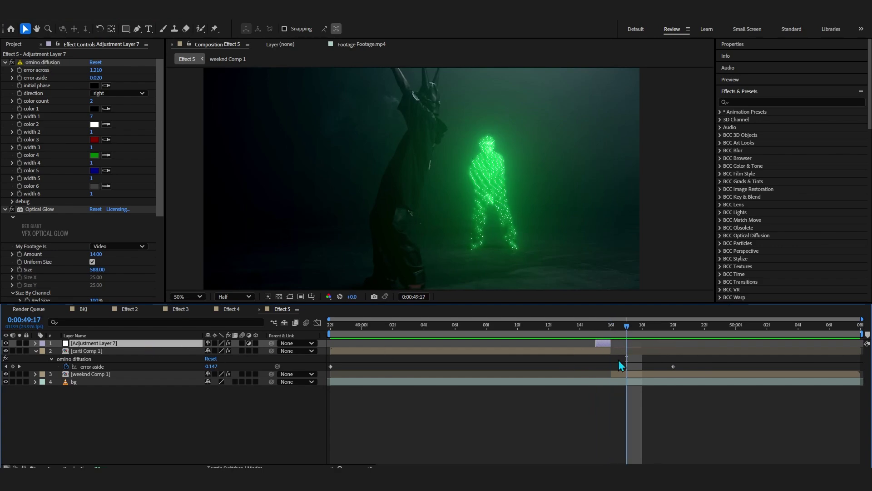
- Duplicate the adjustment layer to 0:00:49:17 and set its omino diffusion to error across 0.830, error aside 0.000, color count 6 and width 1 of 20
key(ctrl+d)
drag(625, 343, 634, 342)
drag(94, 70, 81, 88)
click(107, 90)
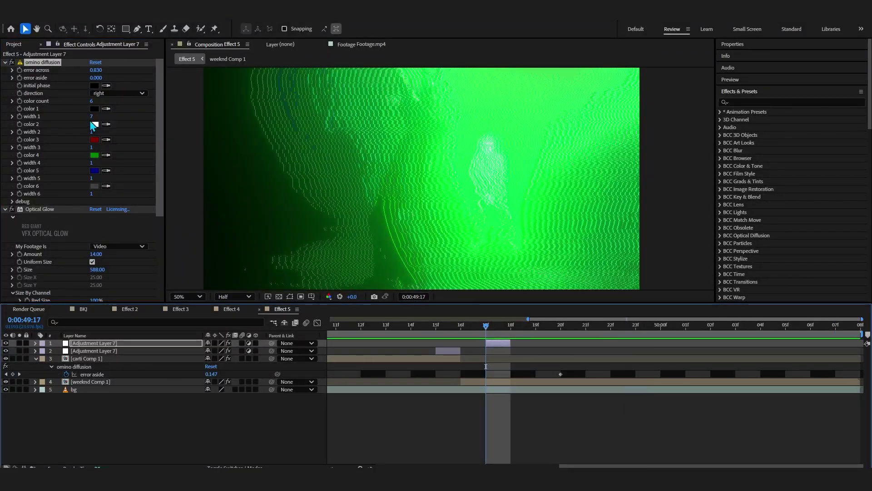
drag(92, 117, 103, 119)
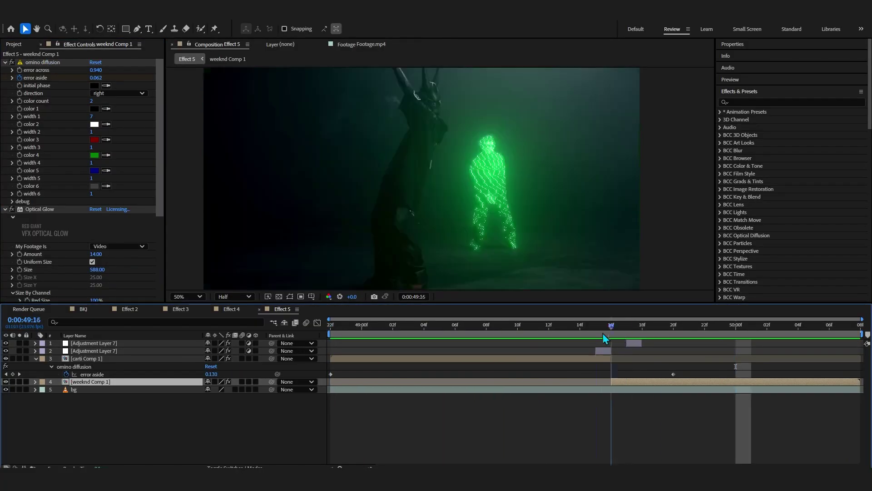
- Set the blending mode of both omino diffusion adjustment layers to Linear Dodge
drag(603, 334, 626, 343)
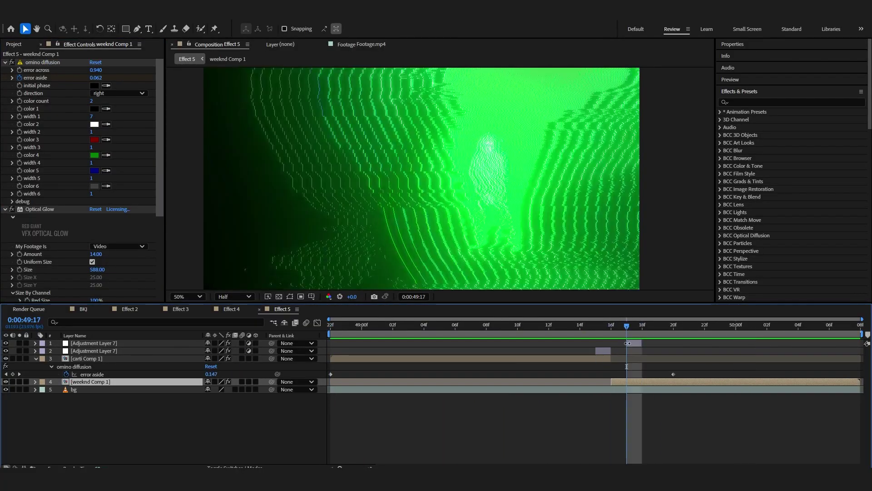
click(627, 343)
click(245, 467)
click(221, 342)
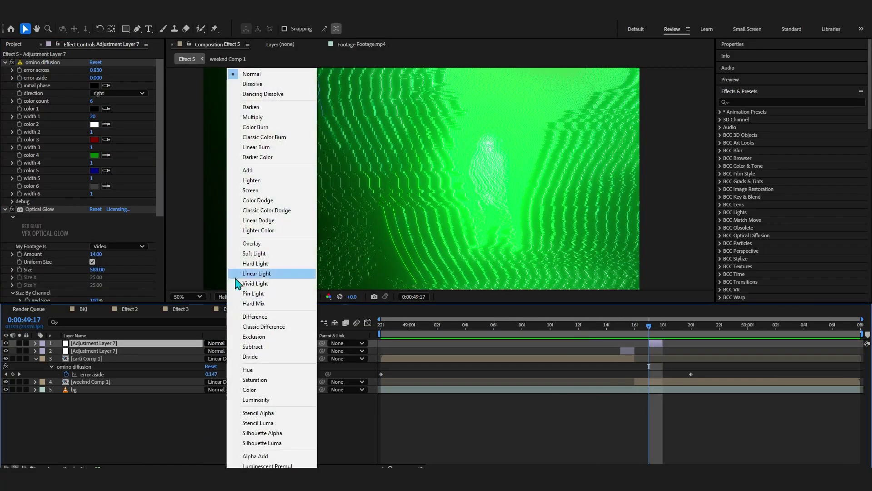
click(272, 219)
mouse_move(689, 334)
mouse_down()
mouse_move(608, 353)
mouse_move(620, 352)
mouse_move(599, 335)
mouse_move(542, 331)
mouse_move(636, 348)
mouse_move(593, 352)
mouse_up()
click(222, 350)
click(258, 220)
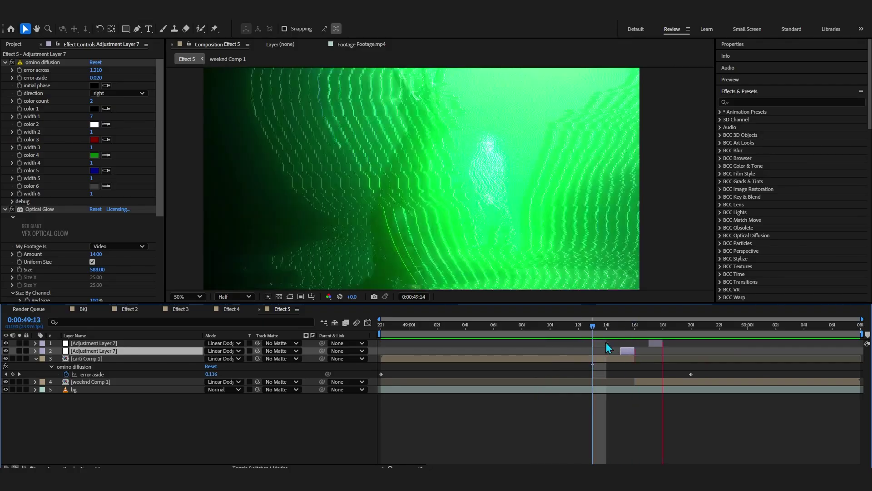
- Add a one-frame adjustment layer at 0:00:49:16 and apply the Framers_1 user preset to it
key(ctrl+alt+y)
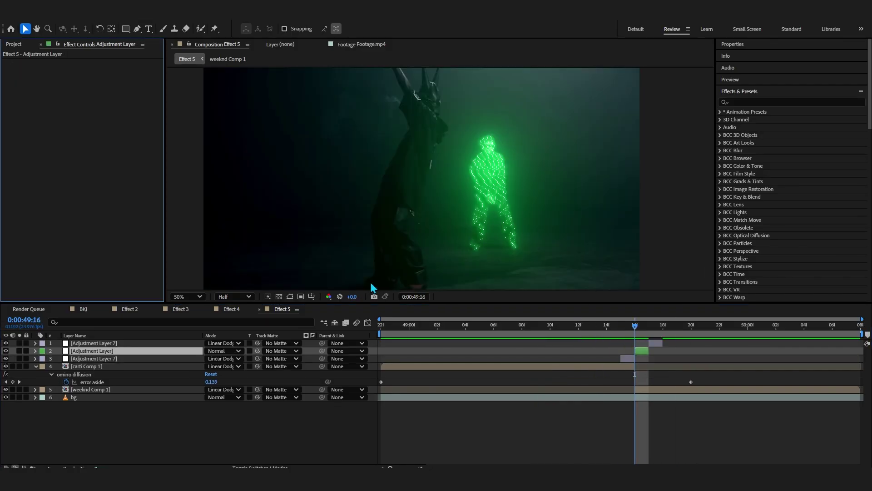
key(ctrl+space)
click(721, 112)
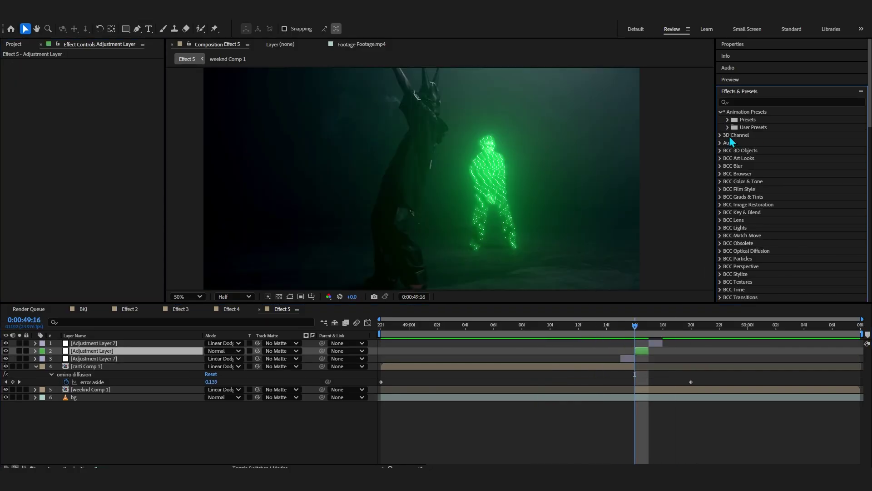
click(727, 128)
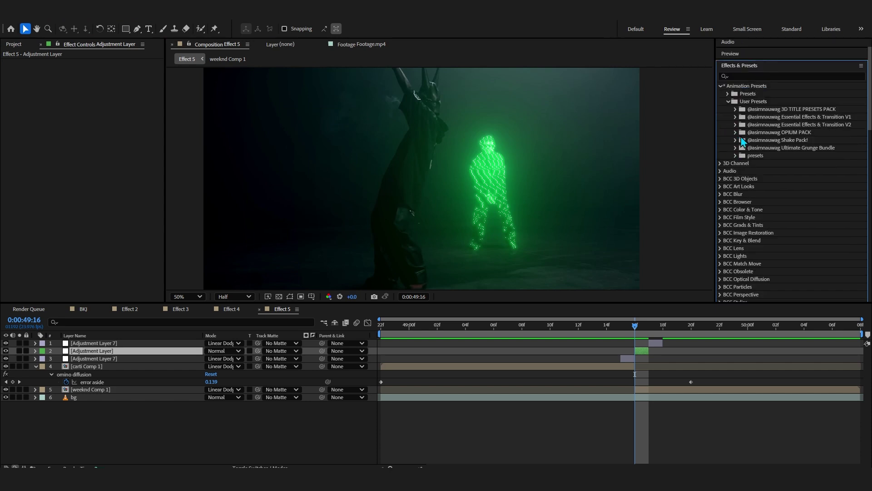
click(737, 124)
scroll(768, 182, down, 5)
scroll(770, 189, down, 5)
scroll(770, 191, down, 3)
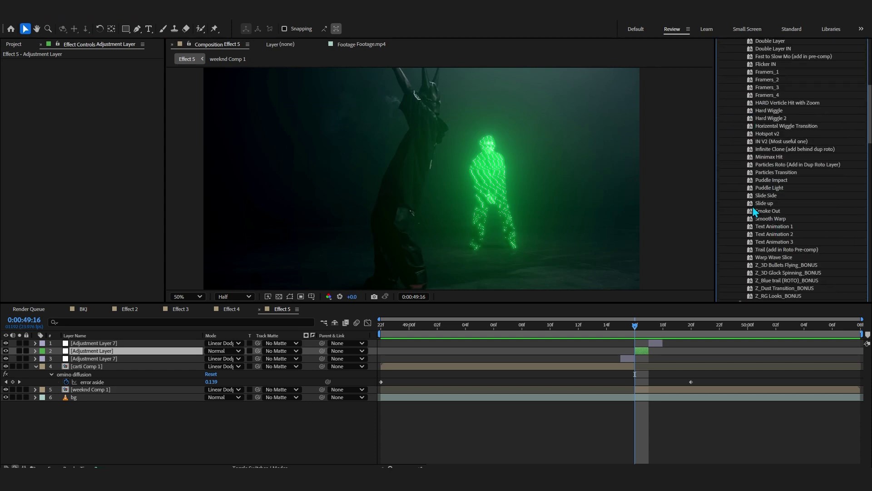
scroll(753, 206, up, 3)
click(773, 151)
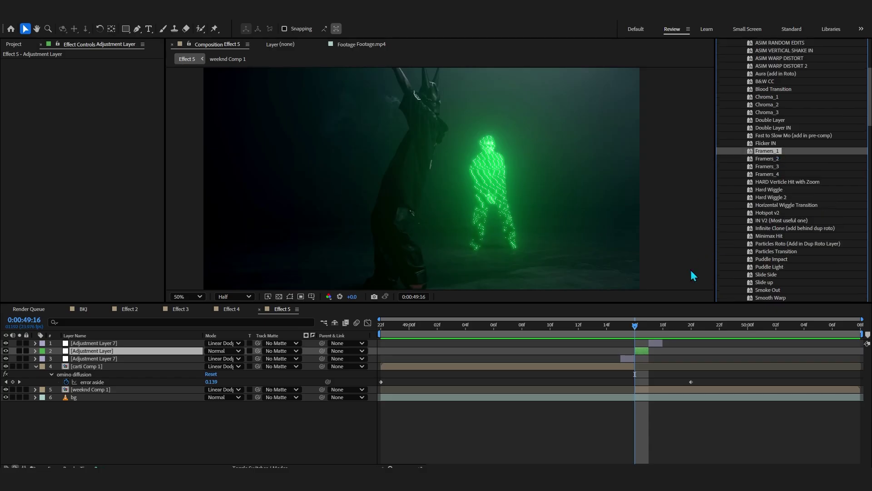
- Shift the Framers_1 preset's keyframes earlier to fit the frame at 0:00:49:16, then collapse the layer properties and preview the transition
drag(632, 329, 633, 329)
key(u)
drag(654, 384, 640, 380)
click(500, 286)
drag(642, 334, 589, 359)
key(ctrl+a)
key(u)
key(space)
click(574, 394)
key(space)
drag(650, 331, 609, 349)
key(space)
- Add another Exposure effect to the Framers_1 adjustment layer with exposure set to 2.81
click(638, 334)
click(641, 350)
key(ctrl+space)
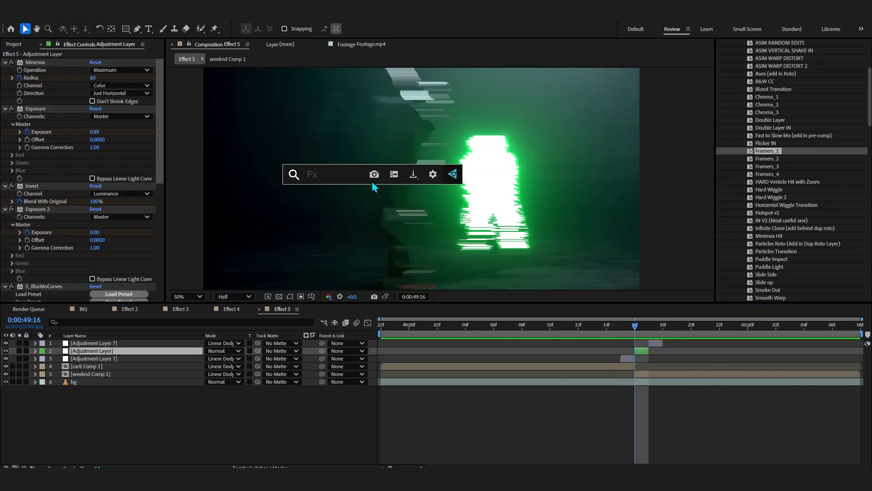
text(ex)
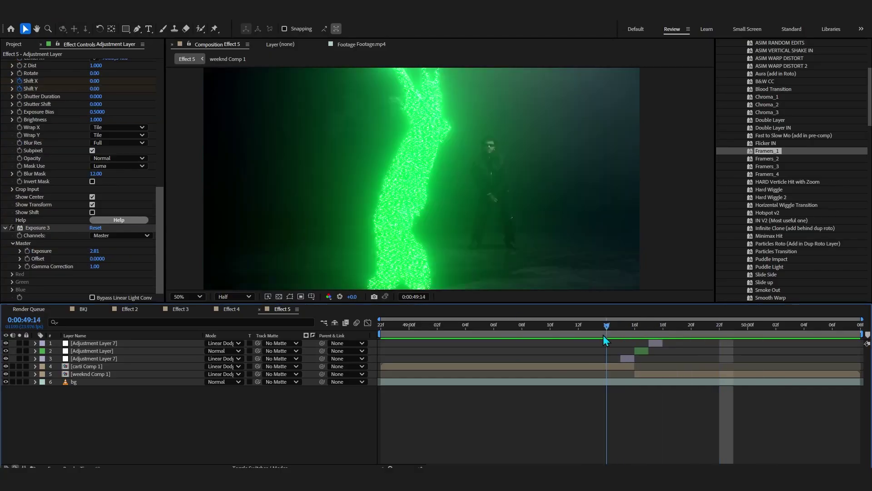
- Preview the transition around 0:00:49:16 several times to check the brightened glitch frames
key(space)
drag(605, 335, 578, 336)
click(591, 332)
key(space)
click(663, 327)
click(576, 385)
key(space)
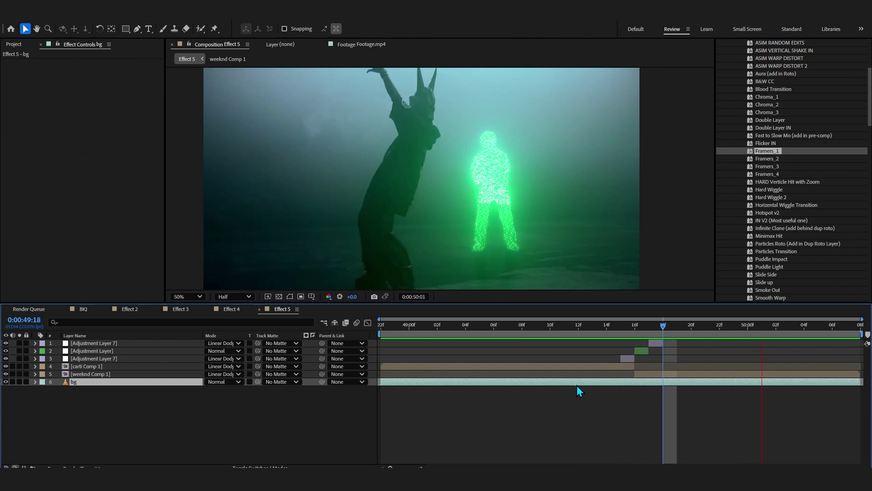
key(space)
drag(637, 326, 367, 370)
key(space)
key(space)
- Apply Hue/Saturation to the bg layer with Master Saturation at -84 and preview the composition
key(ctrl+space)
text(hue)
key(Return)
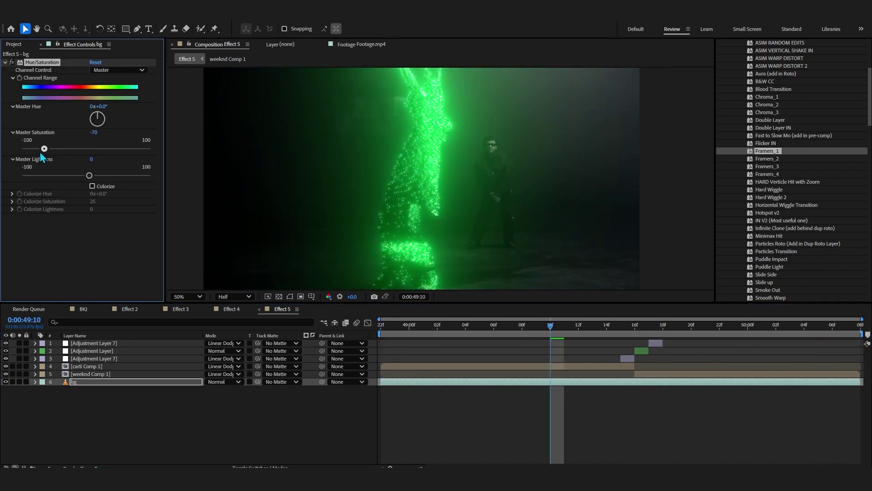
key(space)
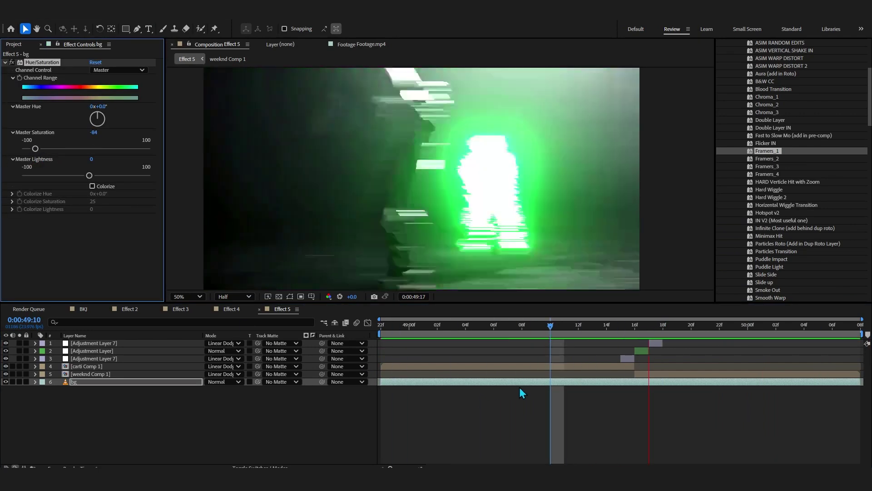
click(520, 388)
key(space)
key(space)
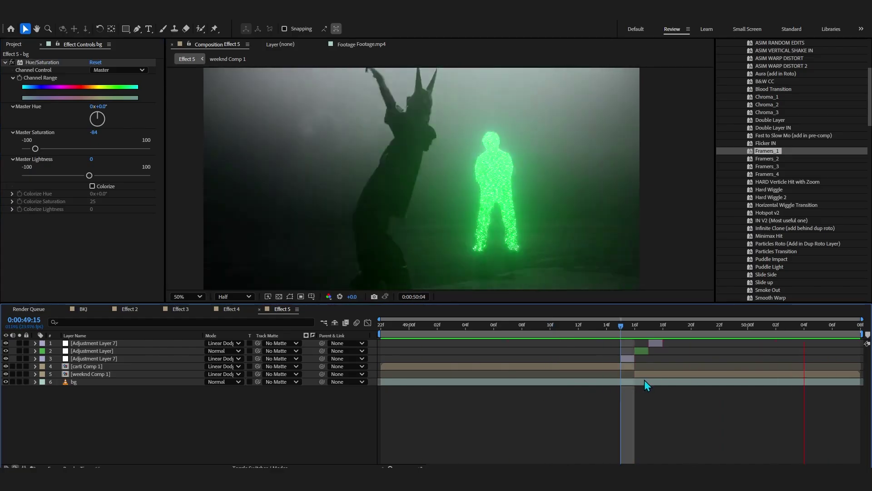
- Set the Optical Glow size on the carti Comp 1 layer to 607 and preview it
click(462, 366)
drag(98, 134, 197, 127)
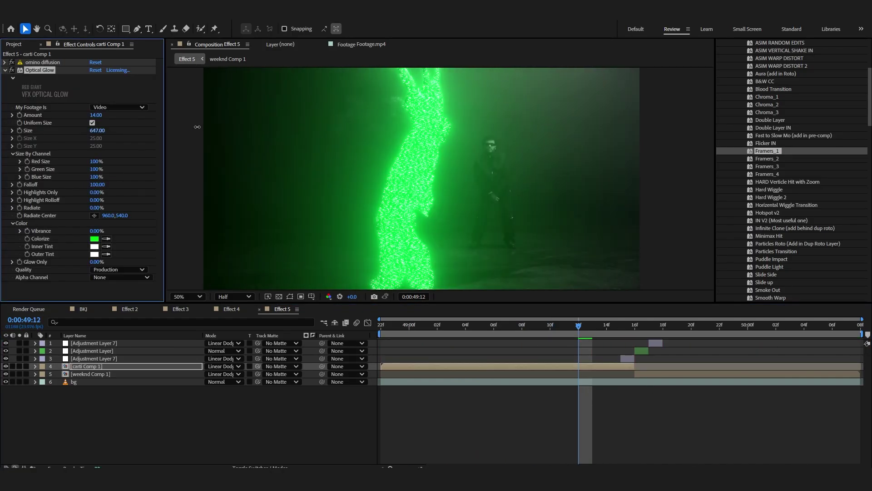
key(space)
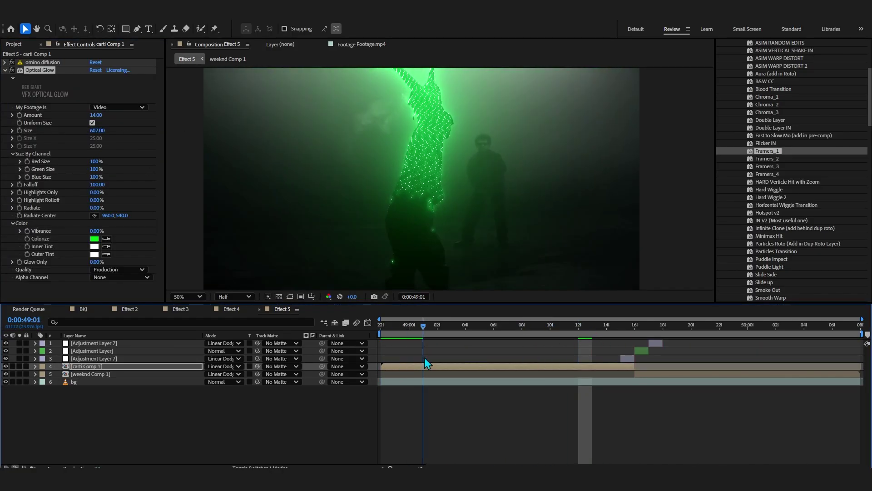
- Apply Tritone to the bg layer with bright green midtones and preview it
click(408, 383)
key(ctrl+space)
text(tr)
click(361, 192)
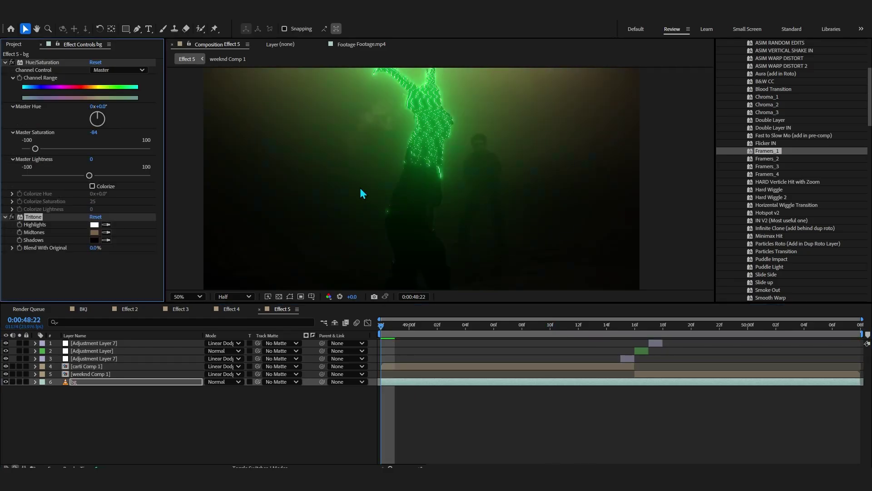
click(94, 232)
drag(667, 384, 678, 361)
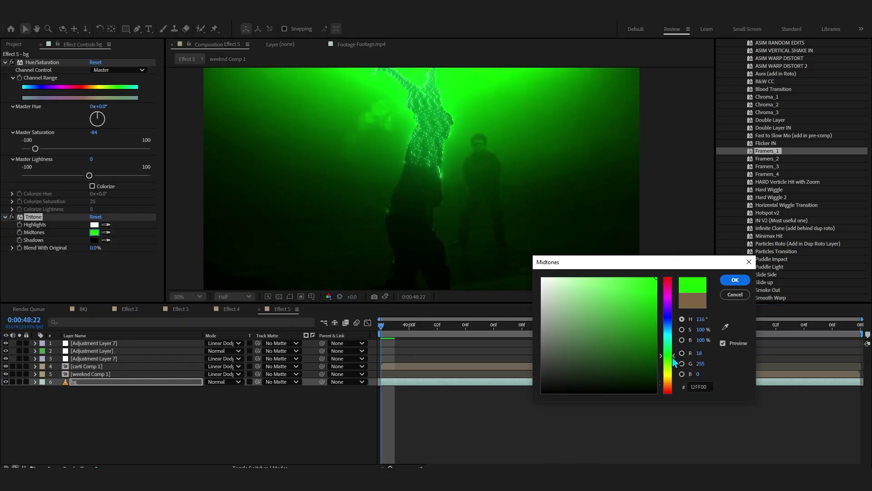
click(734, 279)
key(space)
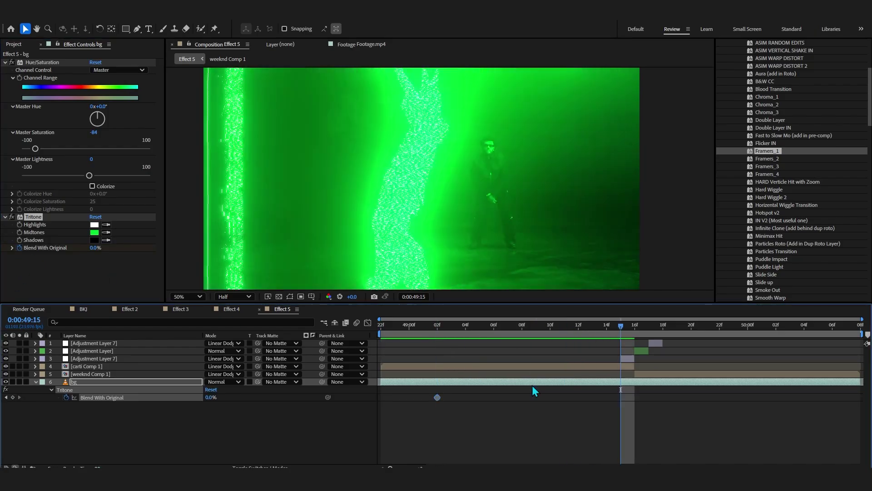
- Animate Tritone's Blend With Original on bg from 100% at 0:00:49:05 to 0% at 0:00:49:16, and preview it
drag(437, 398, 619, 398)
drag(568, 328, 480, 337)
click(211, 398)
text(100)
click(173, 402)
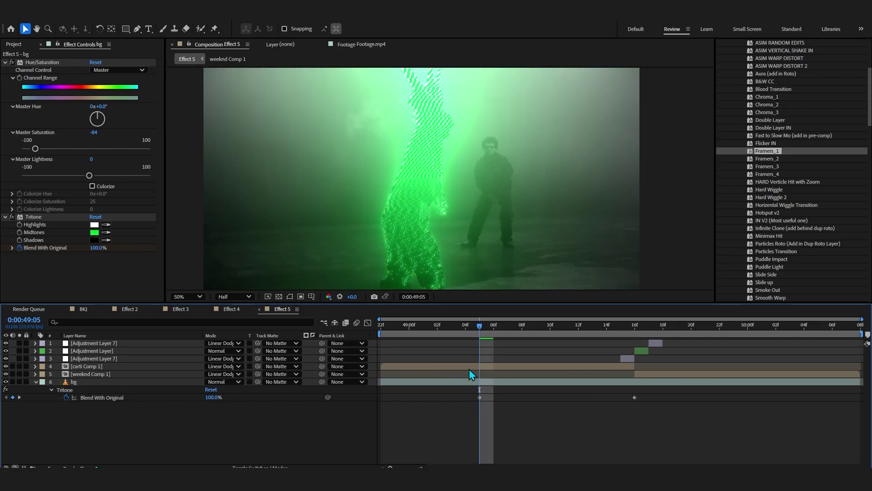
key(space)
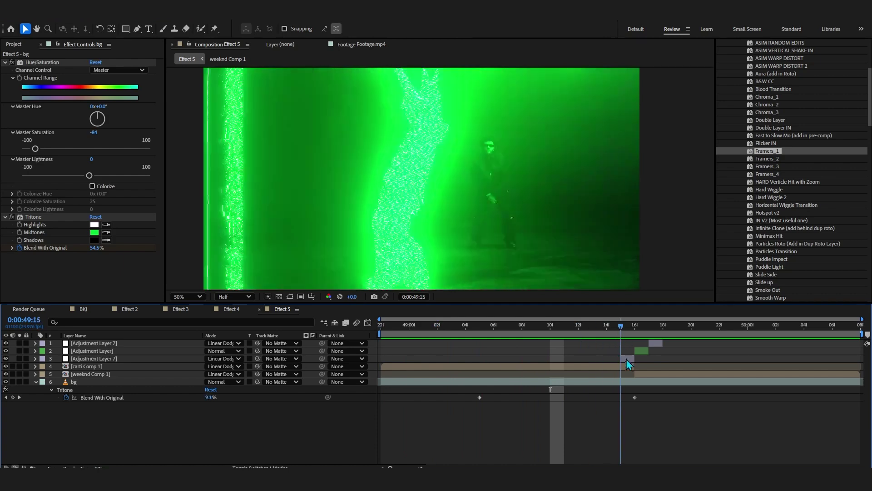
key(space)
- Split the bg layer at 0:00:49:16, remove all effects from the second part and preview the result
click(641, 382)
key(ctrl+shift+d)
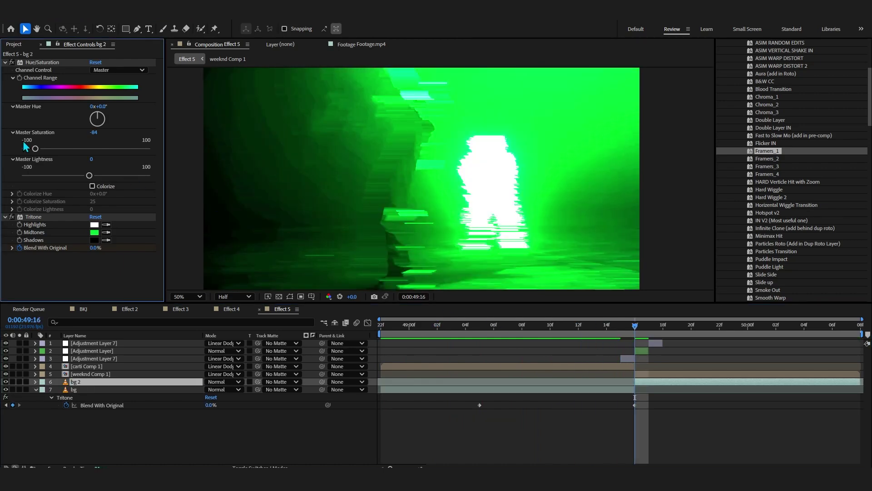
key(Delete)
key(space)
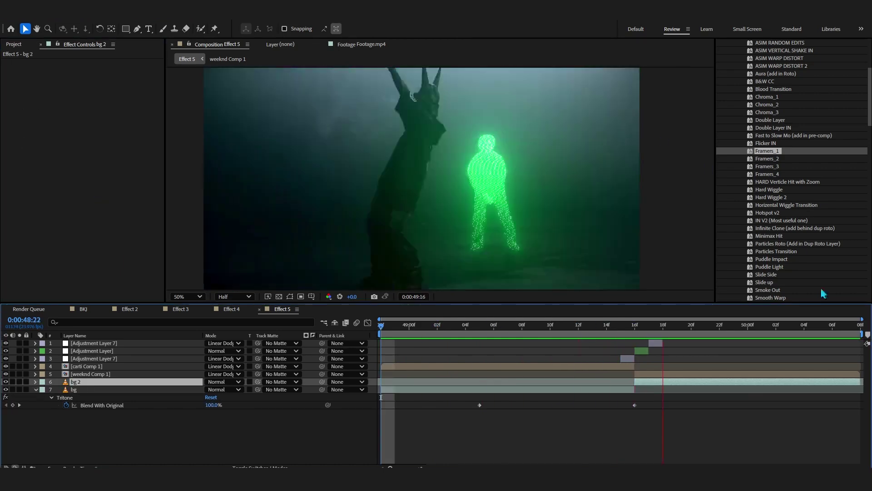
- Copy Hue/Saturation from bg onto bg 2 and preview the transition
click(72, 389)
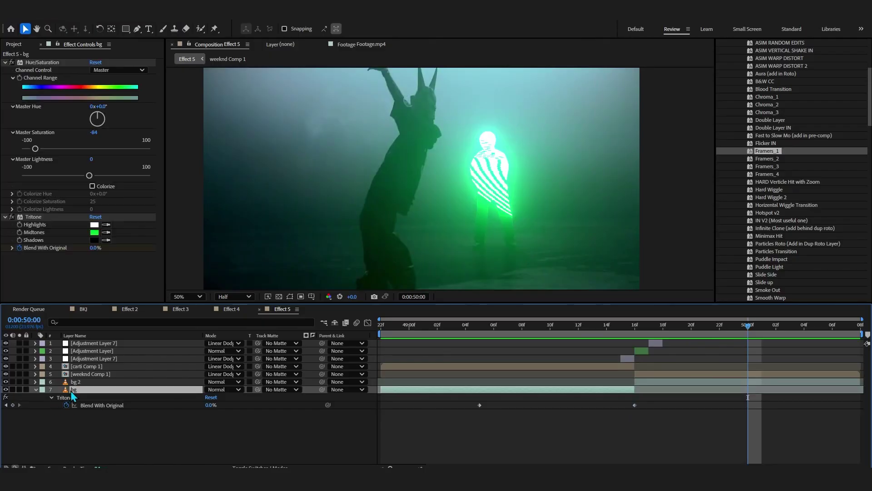
click(674, 382)
key(ctrl+v)
click(623, 328)
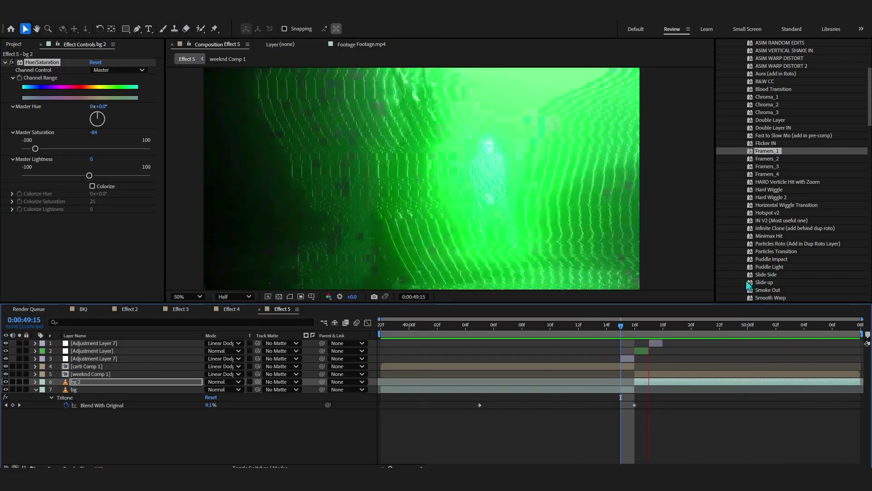
key(space)
key(space)
click(620, 429)
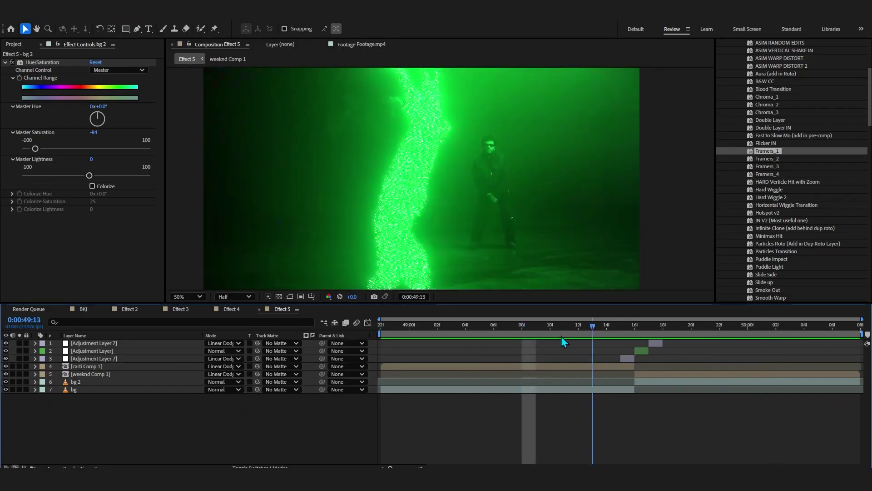
- Duplicate the three one-frame adjustment layers at 0:00:49:15, 0:00:49:16 and 0:00:49:17
click(625, 364)
click(631, 355)
click(629, 358)
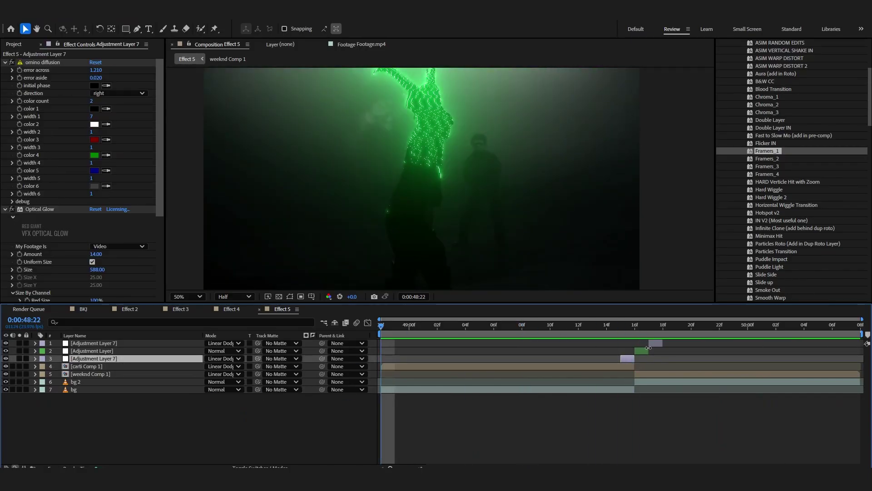
shift+click(654, 344)
key(ctrl+d)
click(641, 352)
click(642, 359)
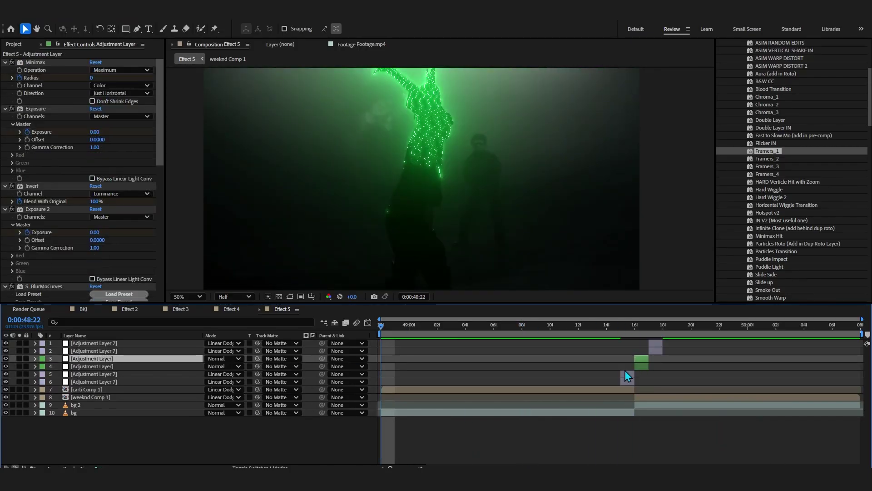
- Move one copy of each one-frame adjustment layer to the composition's start, beginning at 0:00:48:22, and preview the result
ctrl+click(626, 373)
ctrl+double_click(654, 344)
click(202, 45)
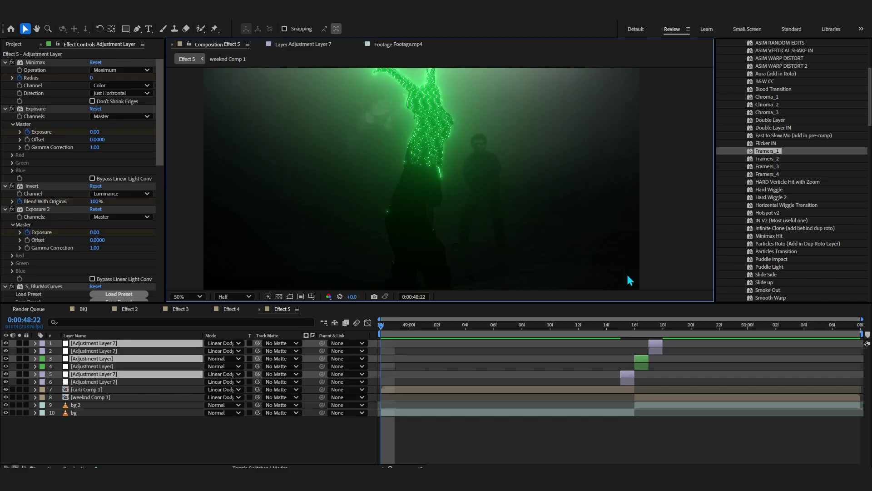
drag(641, 361, 409, 336)
click(372, 349)
key(space)
key(space)
key(space)
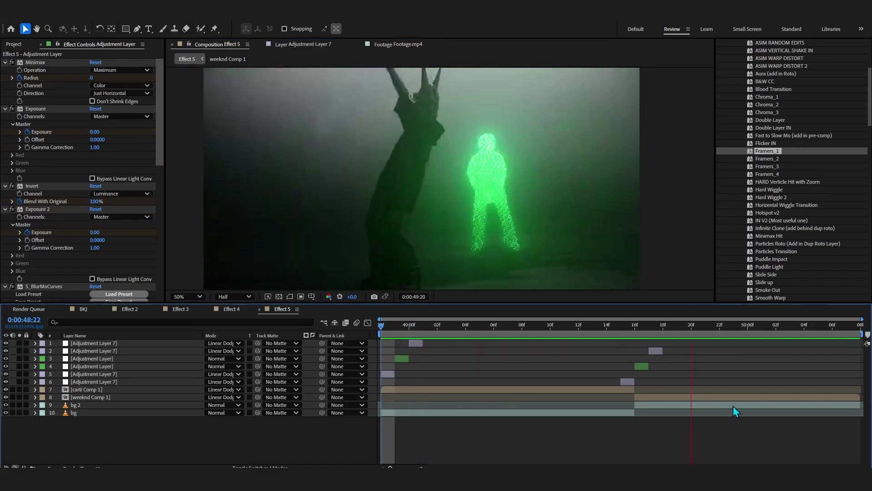
key(space)
key(space)
key(space)
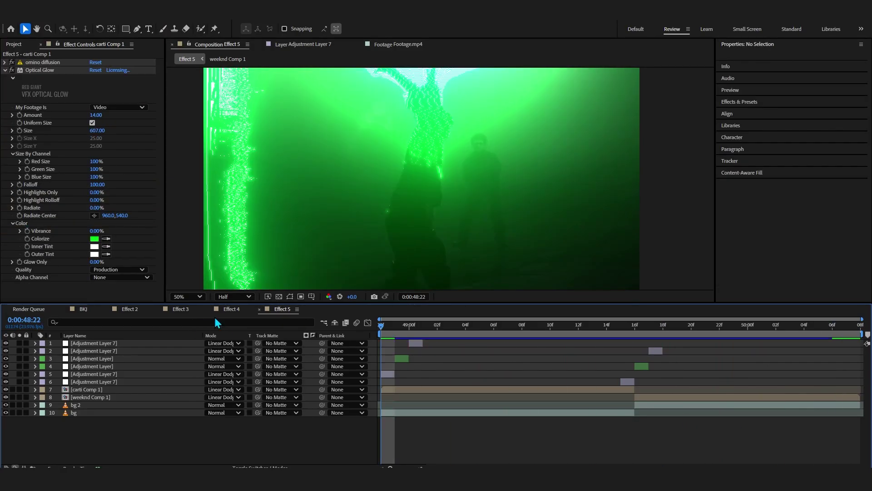
- Add a new adjustment layer and expand the Grunge - Add on and Grunge - Default folders of the Ultimate Grunge Bundle presets
right_click(167, 413)
mouse_move(182, 319)
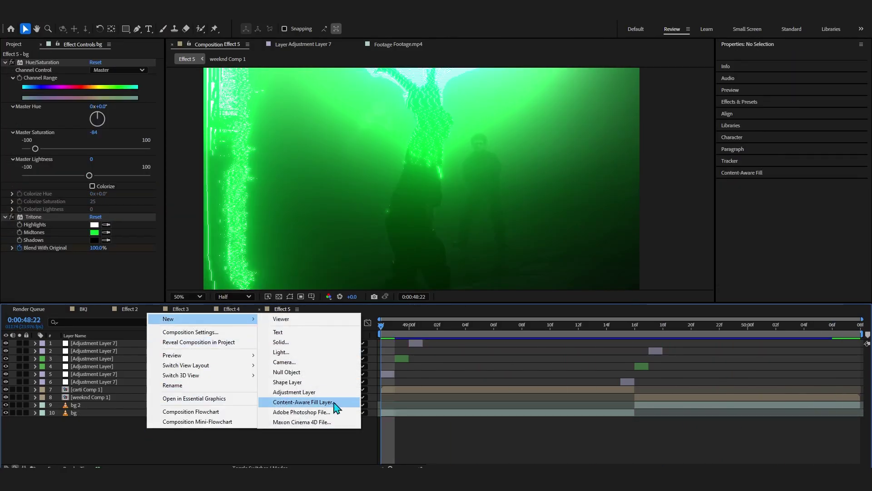
click(320, 388)
click(740, 152)
click(736, 151)
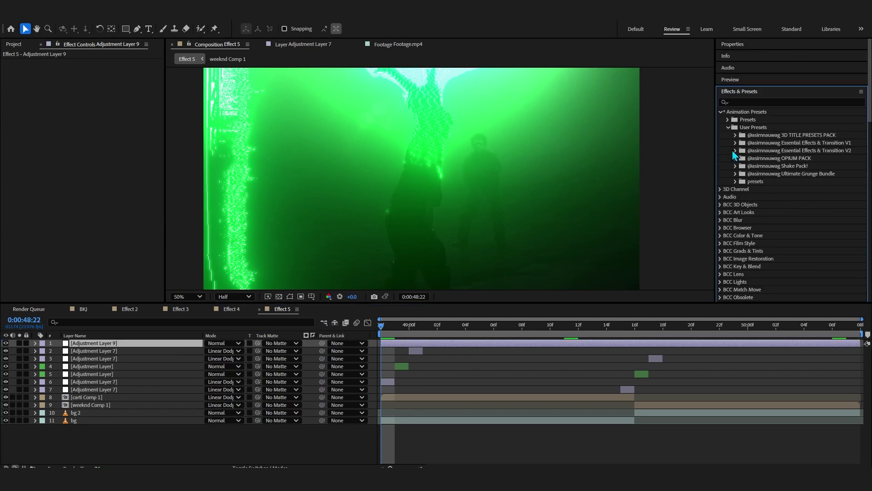
click(736, 173)
scroll(736, 173, down, 1)
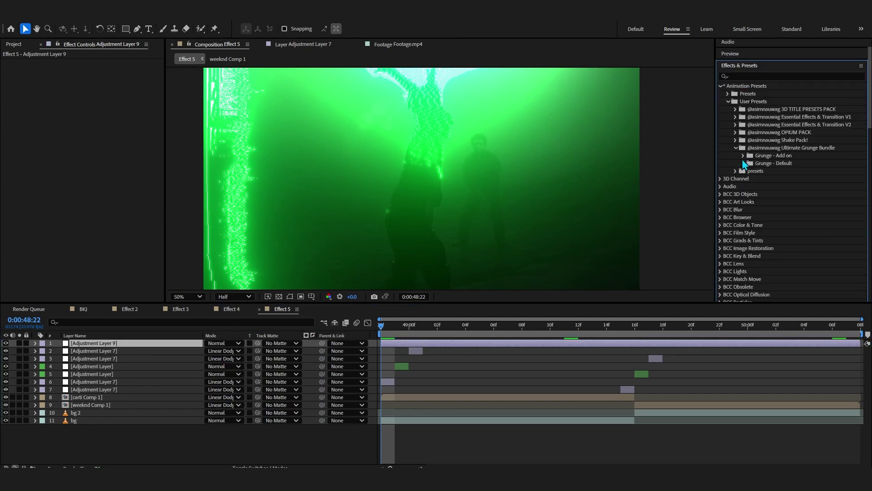
click(743, 156)
scroll(743, 159, down, 3)
click(743, 223)
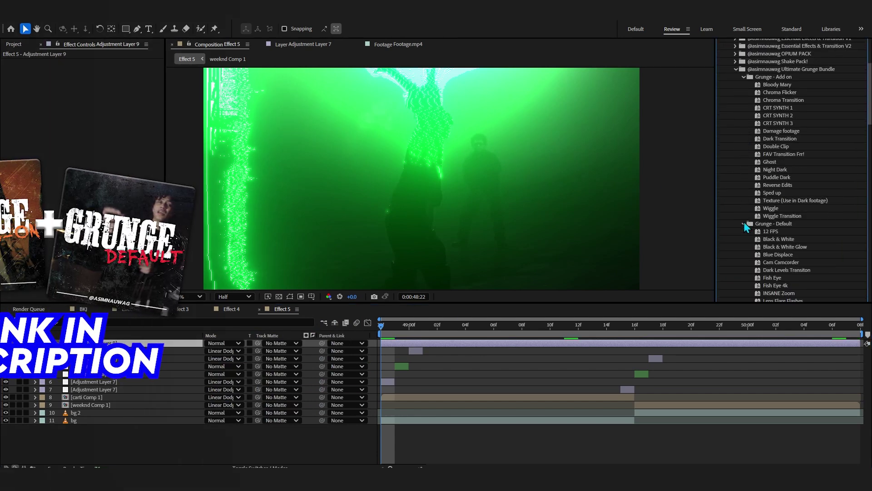
scroll(744, 222, down, 2)
- Try the 12 FPS and Black & White presets on the new adjustment layer, checking several frames, and undo the latter
click(773, 187)
double_click(769, 179)
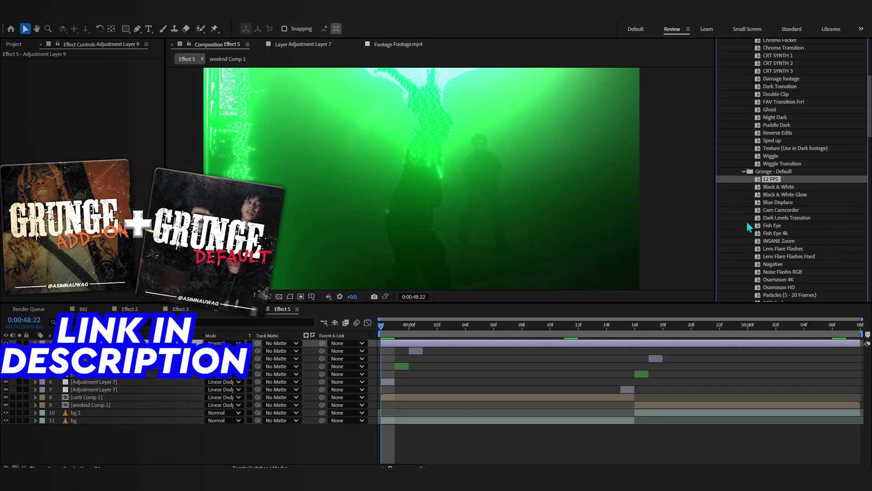
click(403, 328)
drag(406, 333, 789, 364)
double_click(778, 187)
drag(438, 328, 613, 351)
key(ctrl+z)
- Try the Black & White Glow preset on the top adjustment layer, preview it and undo it
double_click(791, 194)
drag(465, 326, 382, 396)
key(space)
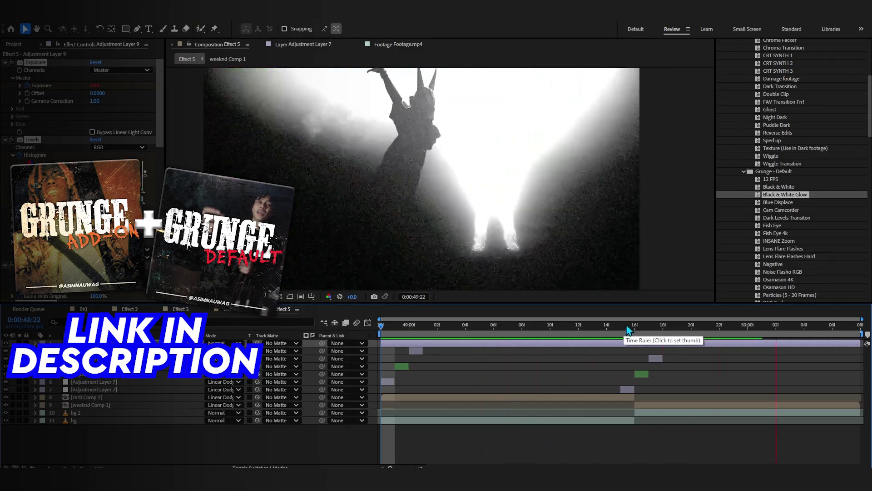
key(space)
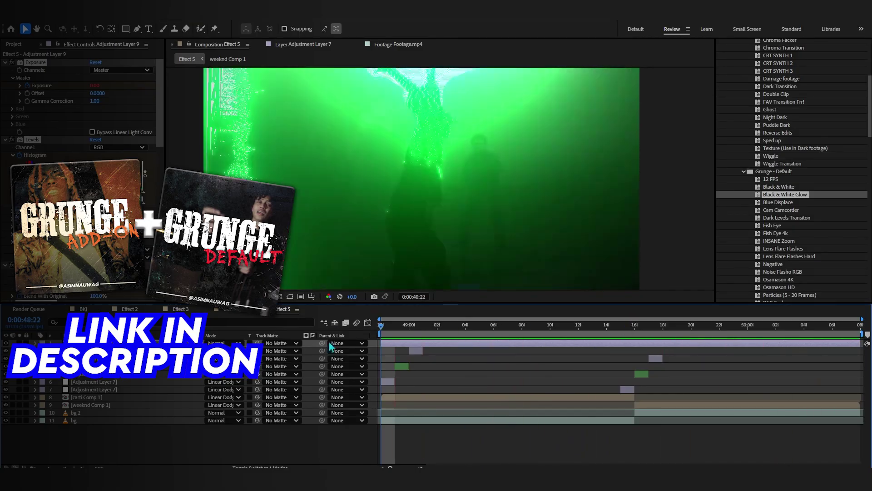
key(ctrl+z)
- Try the Blue Displace preset on the top adjustment layer with CC Toner's midtones set to bright green, and preview it
double_click(777, 203)
drag(375, 335, 662, 334)
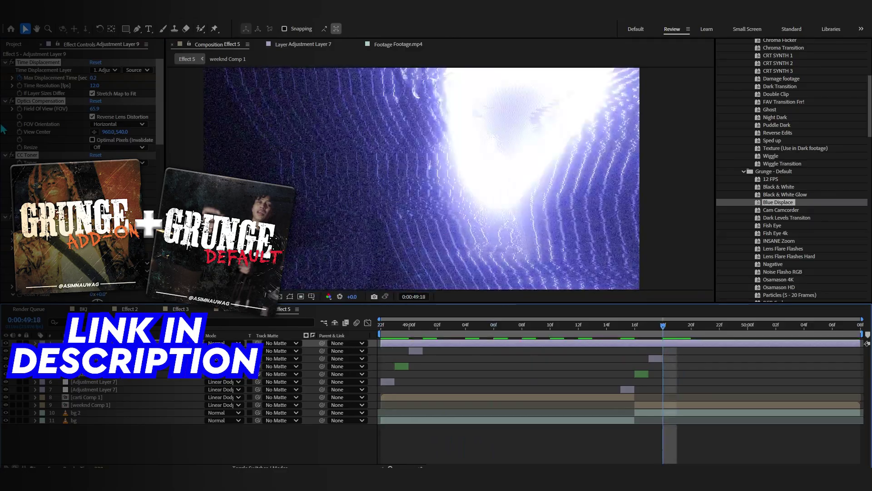
click(94, 186)
drag(632, 295, 658, 259)
drag(668, 332, 668, 349)
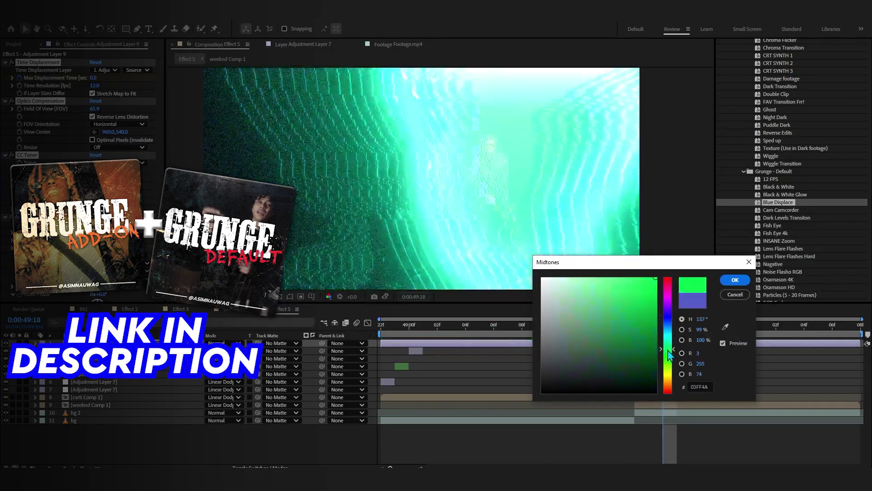
click(735, 280)
drag(479, 335, 313, 386)
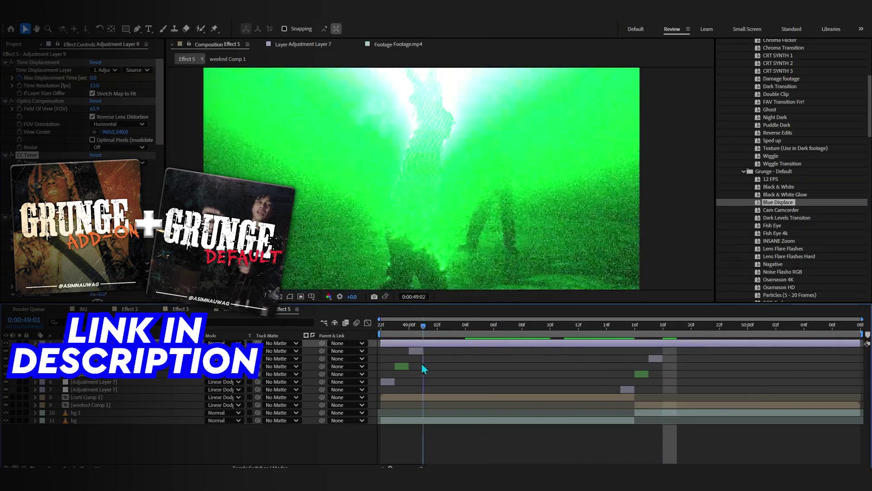
key(space)
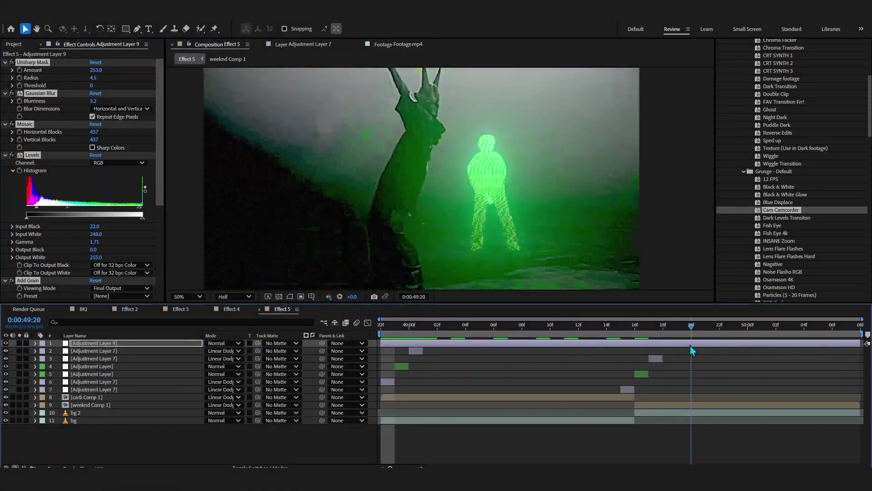
- Check the Cam Camcorder look across the transition and set the preview resolution to Quarter
drag(690, 344, 626, 329)
drag(507, 352, 661, 360)
key(space)
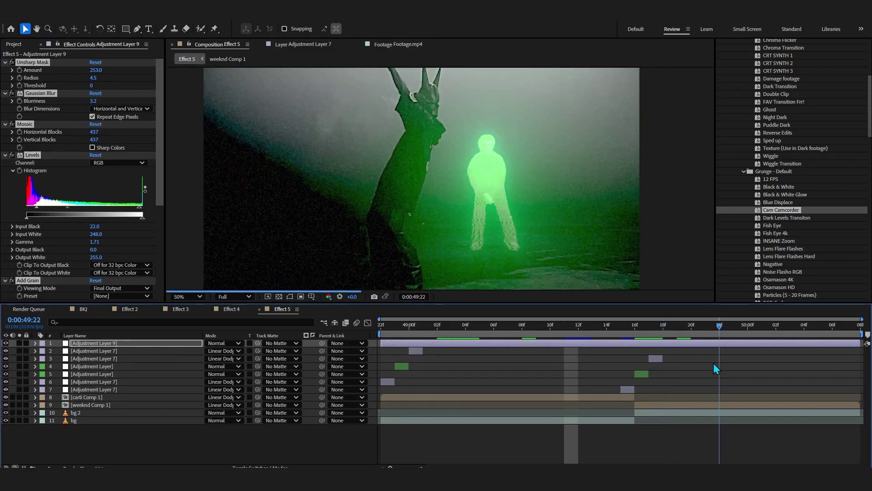
click(227, 297)
click(229, 359)
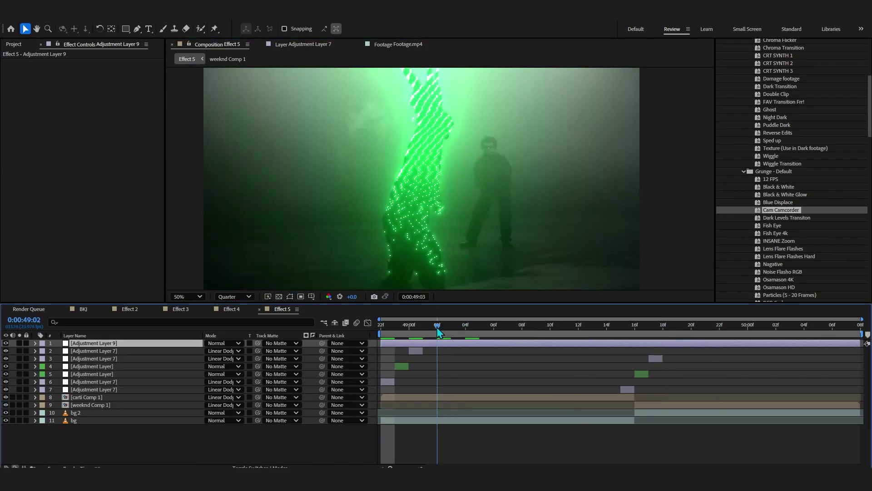
- Try the Fish Eye preset on the top adjustment layer, check it across the transition and undo it
scroll(746, 250, down, 3)
double_click(773, 166)
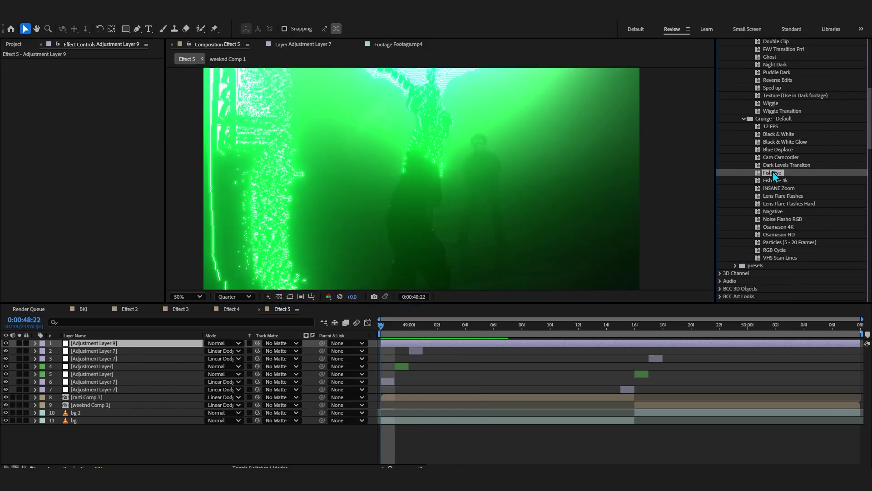
drag(385, 326, 613, 351)
key(ctrl+z)
- Try the Chroma Transition preset from the Grunge - Add on folder on the top adjustment layer and undo it
scroll(772, 212, up, 7)
click(778, 126)
double_click(778, 126)
key(ctrl+z)
- Try the Chroma Flicker preset on the top adjustment layer, preview the transition and undo it
double_click(776, 119)
drag(384, 326, 416, 333)
key(space)
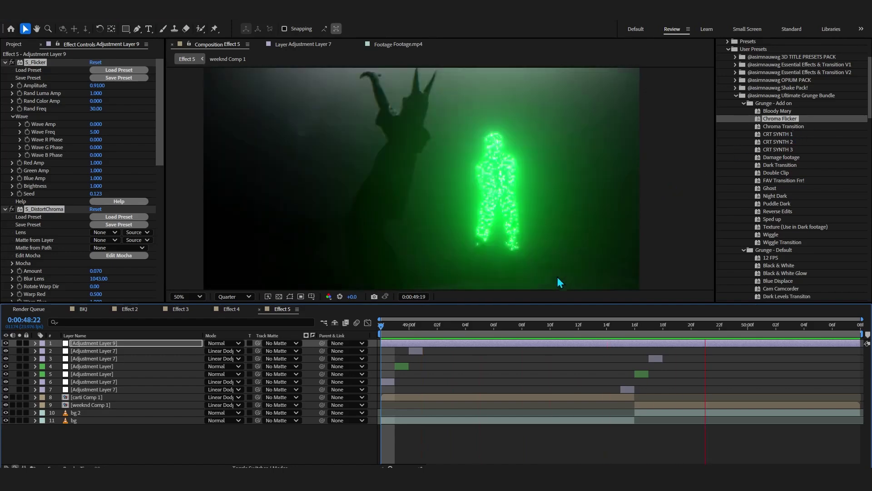
key(space)
key(ctrl+z)
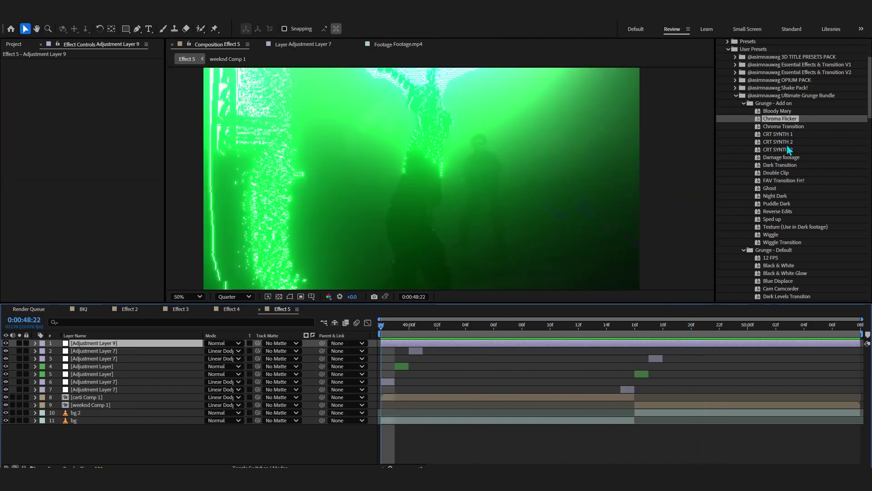
- Try the CRT SYNTH 1 and CRT SYNTH 2 presets on the top adjustment layer
double_click(787, 134)
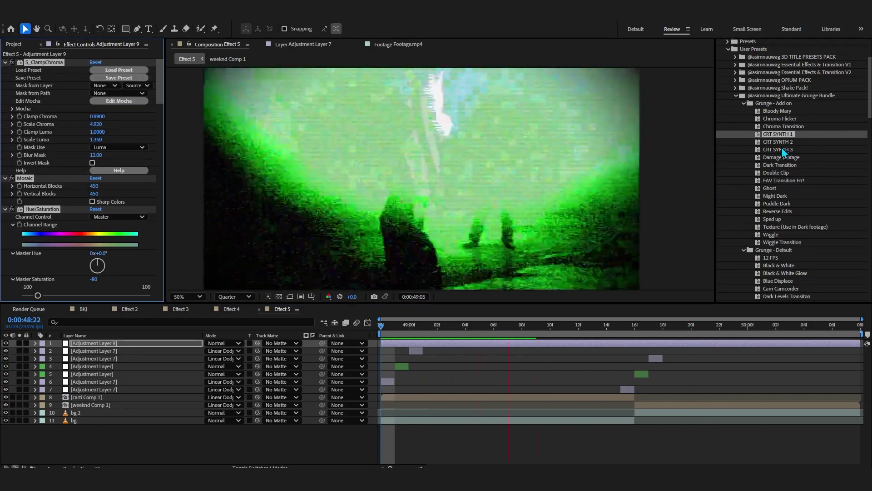
double_click(784, 142)
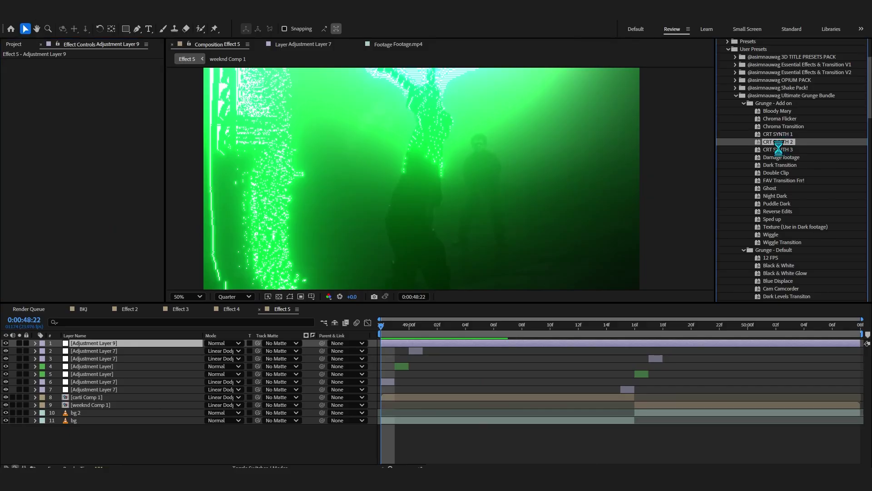
- Apply the Chroma Flicker preset to the top adjustment layer, show the project's items and return toward the composition's start
double_click(773, 118)
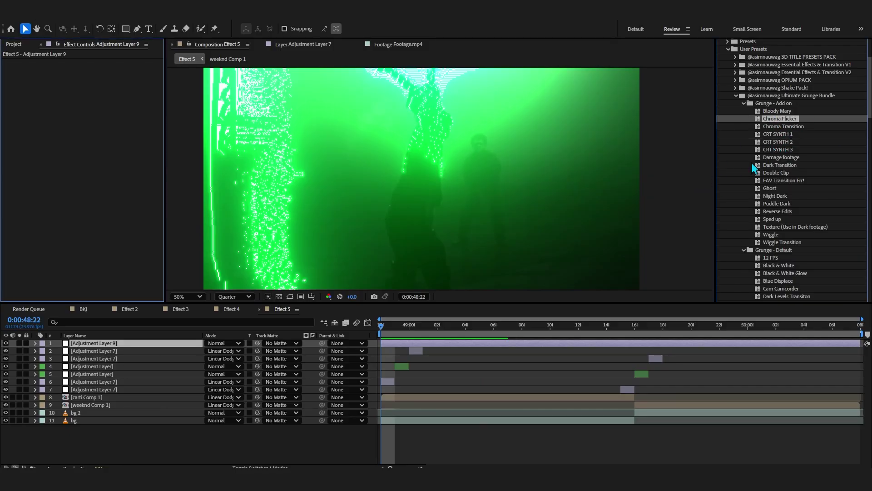
click(19, 46)
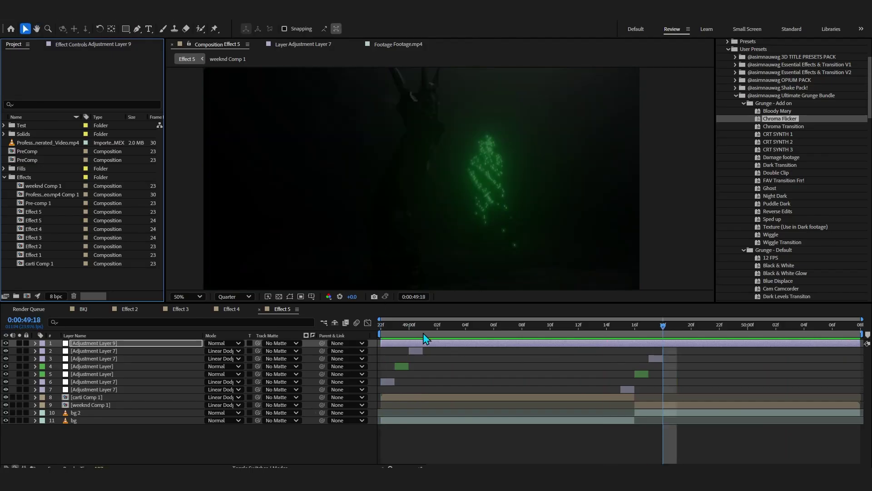
click(406, 336)
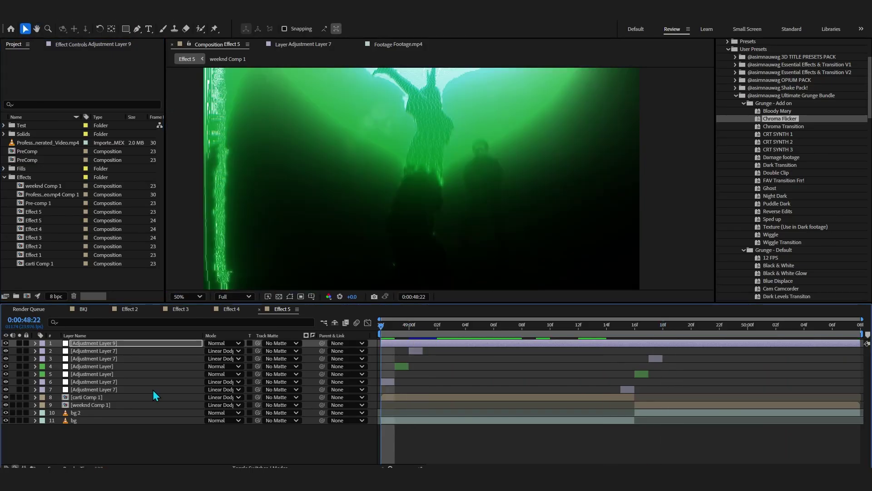